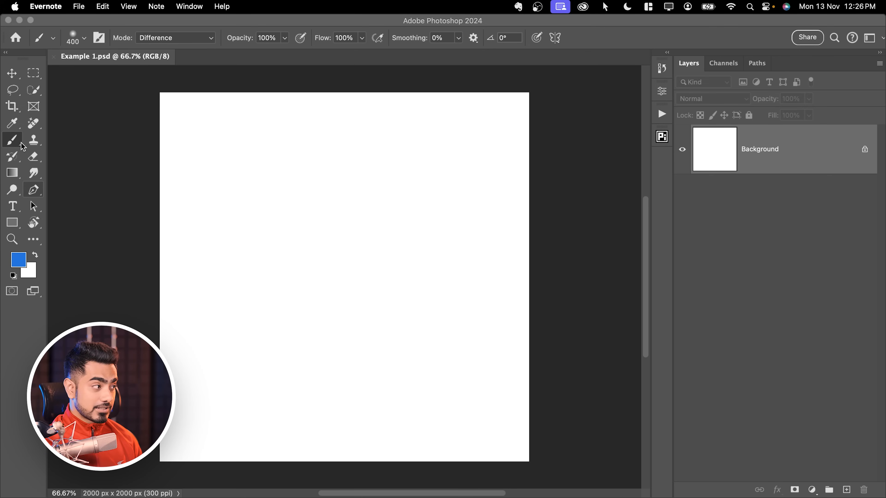
Open the brush presets, collapse General Brushes, and look inside the Wet Media Brushes group
left_click(86, 46)
left_click(84, 37)
mouse_move(224, 212)
left_mouse_down()
mouse_move(225, 292)
mouse_move(217, 212)
left_mouse_up()
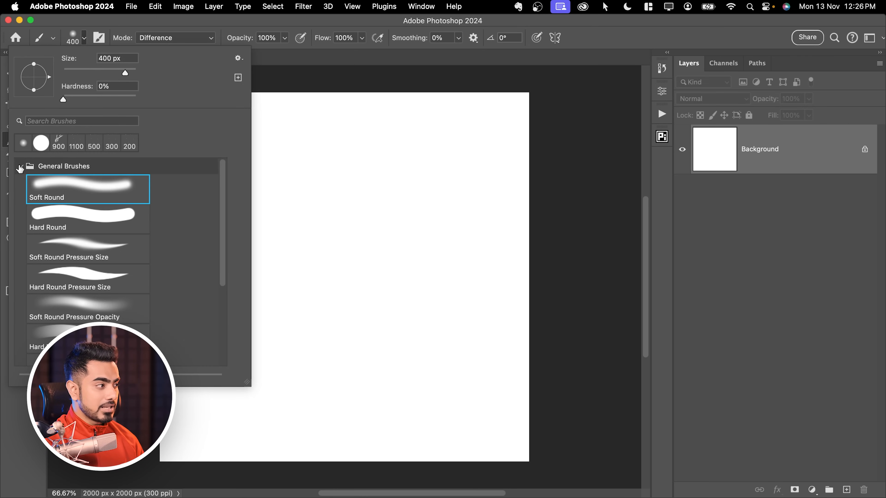
left_click(20, 167)
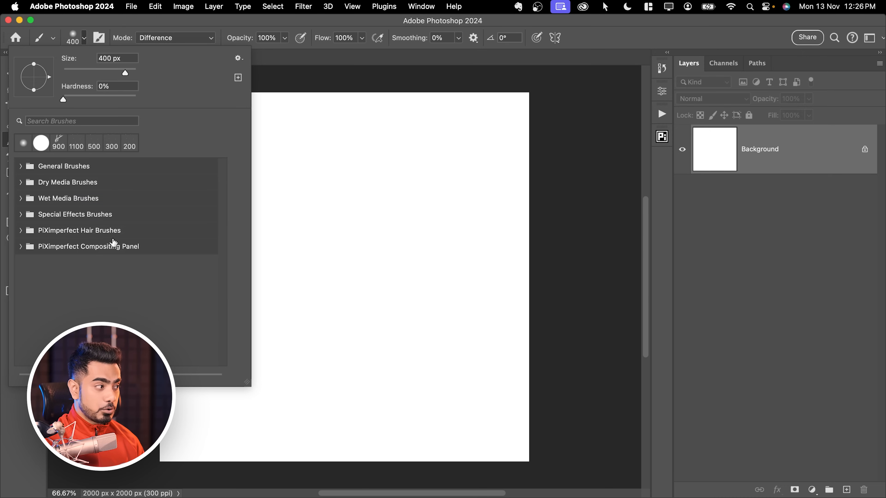
left_click(21, 199)
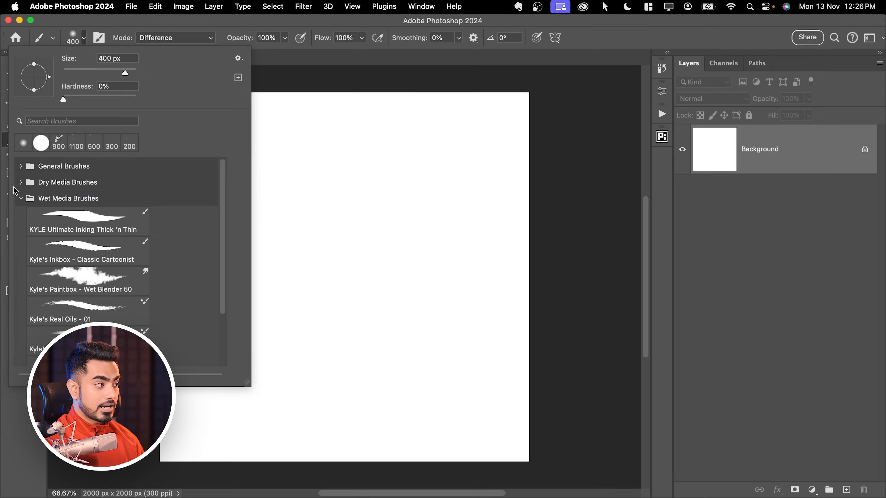
left_click(20, 199)
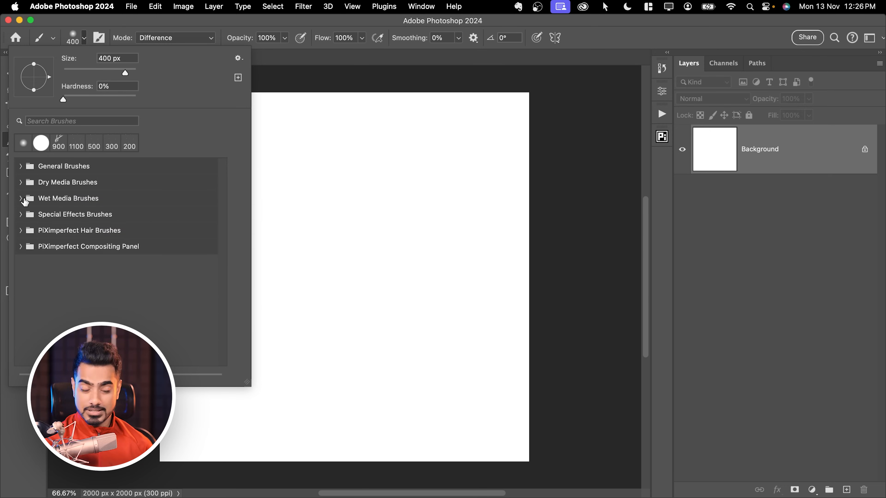
Delete the General, Dry Media, Wet Media and Special Effects brush groups from the brush presets
left_click(105, 164)
left_click(106, 185, "shift")
left_click(106, 199, "shift")
left_click(107, 217, "shift")
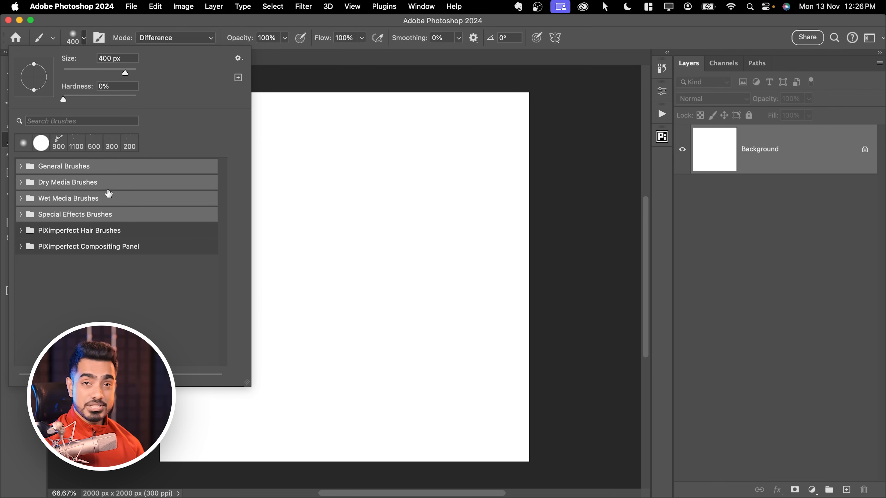
right_click(162, 191)
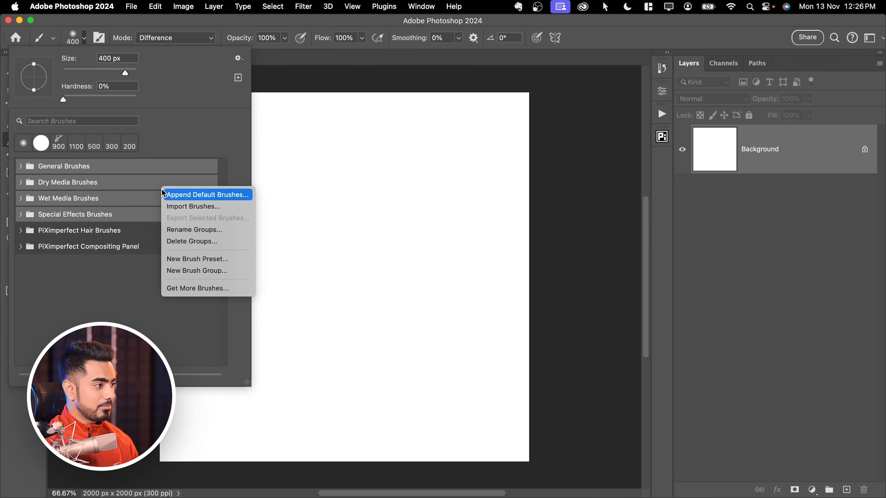
left_click(198, 241)
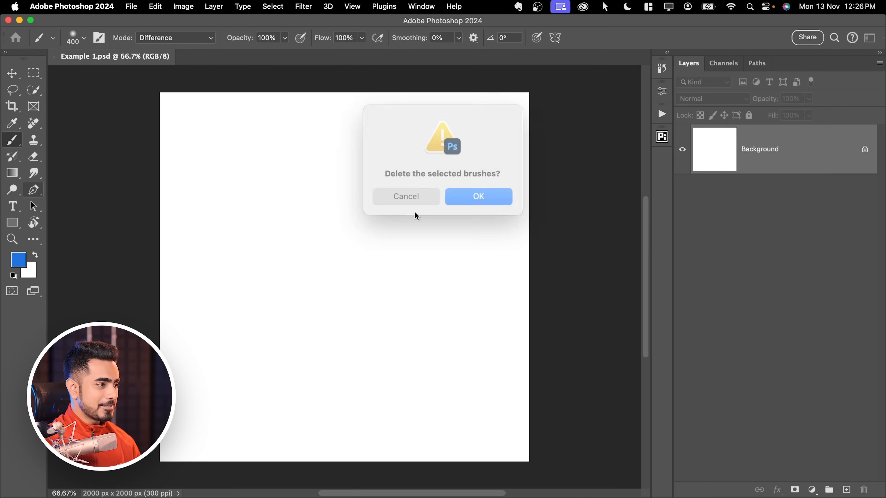
left_click(475, 193)
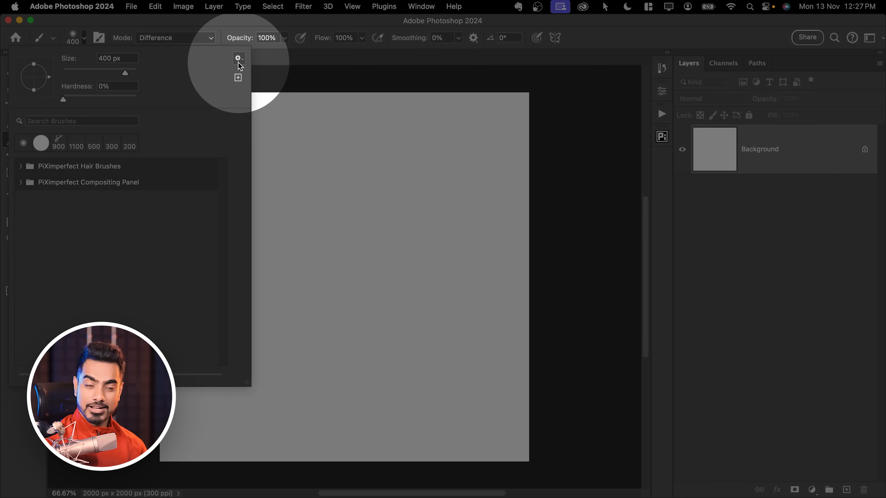
Append the default brushes to the brush presets
left_click(238, 62)
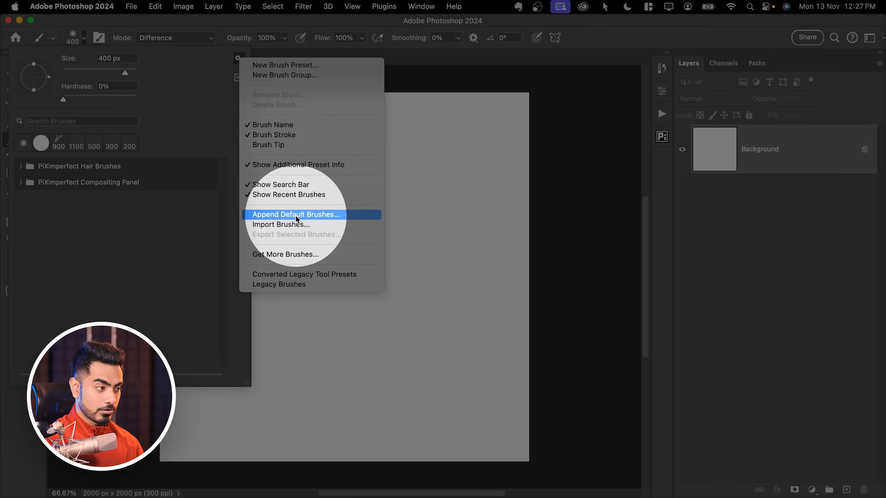
left_click(306, 216)
left_click(471, 198)
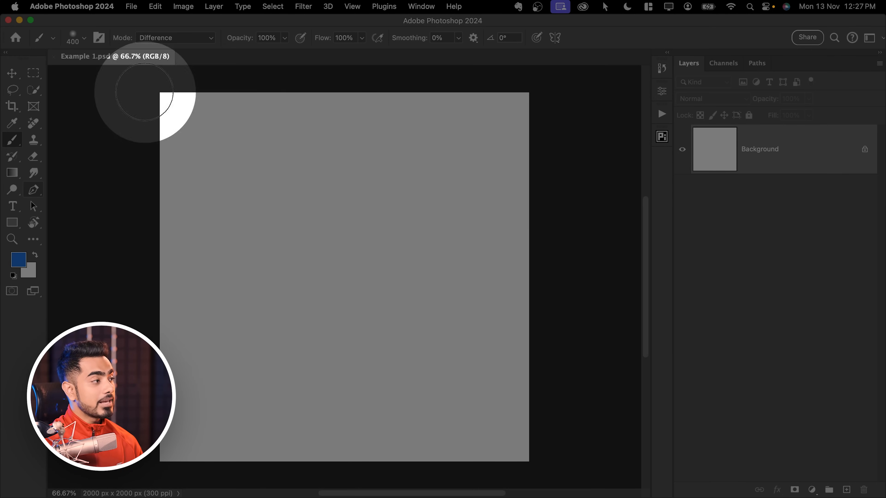
Reorder the brush groups so the four default groups sit above the two PiXimperfect groups
left_click(78, 43)
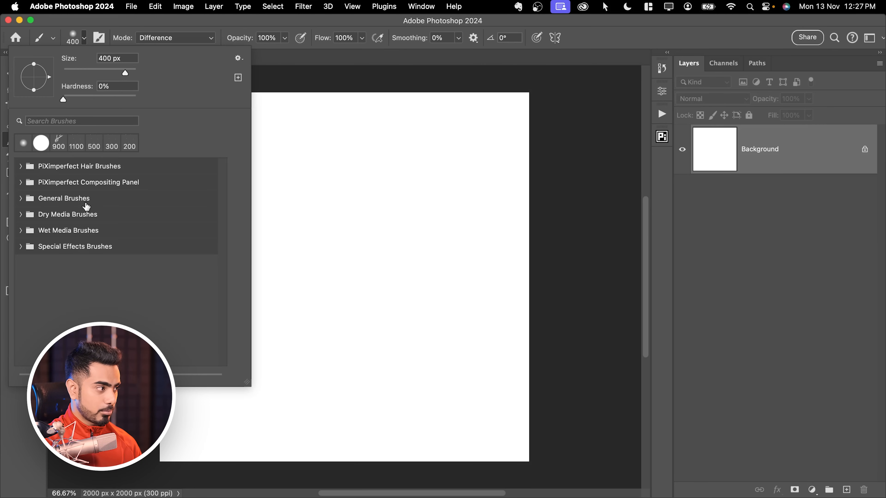
left_click(114, 198)
left_click_drag(108, 215, 115, 246)
mouse_move(100, 171)
left_mouse_down()
mouse_move(117, 255)
mouse_move(118, 183)
mouse_move(115, 258)
left_mouse_up()
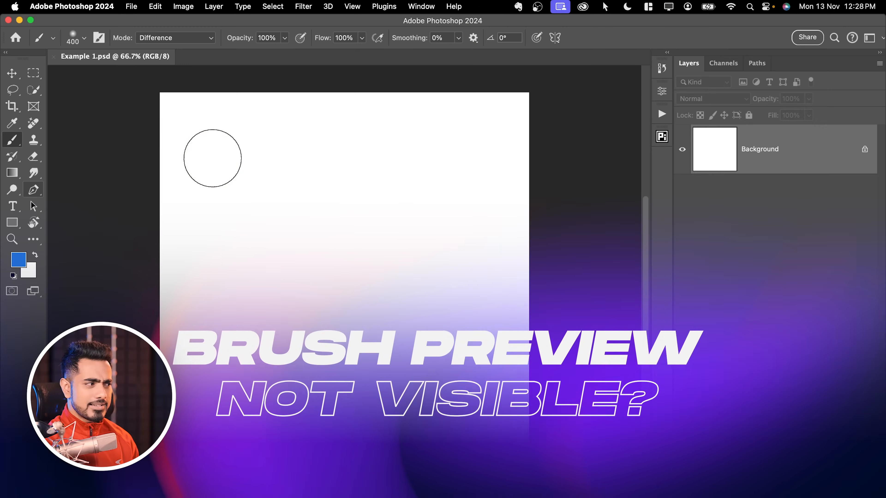
Paint soft strokes in Difference mode across the canvas, switching from the brush outline to the crosshair cursor between strokes
mouse_move(212, 158)
left_mouse_down()
mouse_move(217, 180)
mouse_move(383, 240)
mouse_move(407, 293)
left_mouse_up()
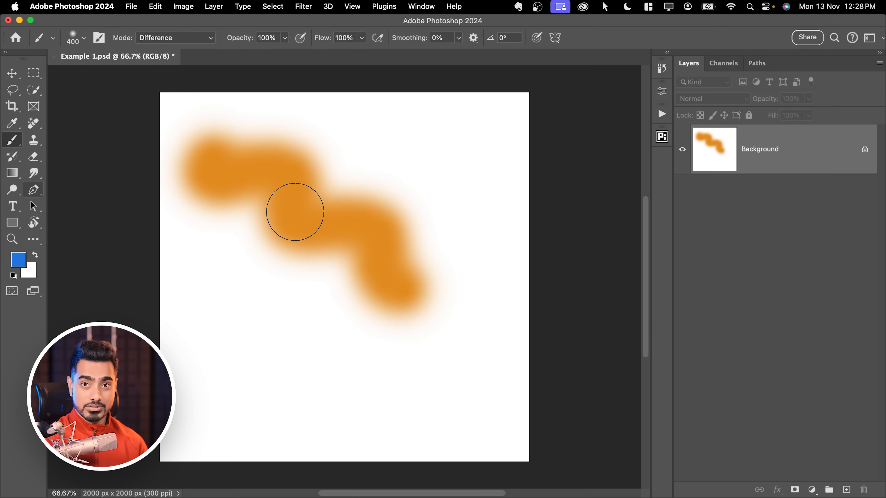
key("Caps_Lock")
mouse_move(346, 132)
left_mouse_down()
mouse_move(394, 159)
mouse_move(441, 216)
mouse_move(233, 349)
mouse_move(286, 331)
mouse_move(204, 251)
mouse_move(284, 328)
mouse_move(349, 328)
mouse_move(342, 375)
mouse_move(393, 382)
left_mouse_up()
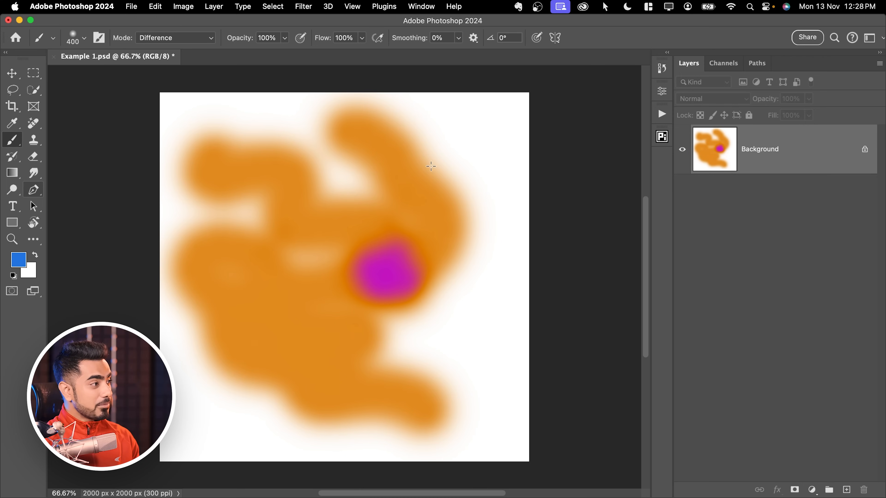
Set the brush blending mode to Normal and paint a wavy blue stroke diagonally across the canvas
left_click(193, 39)
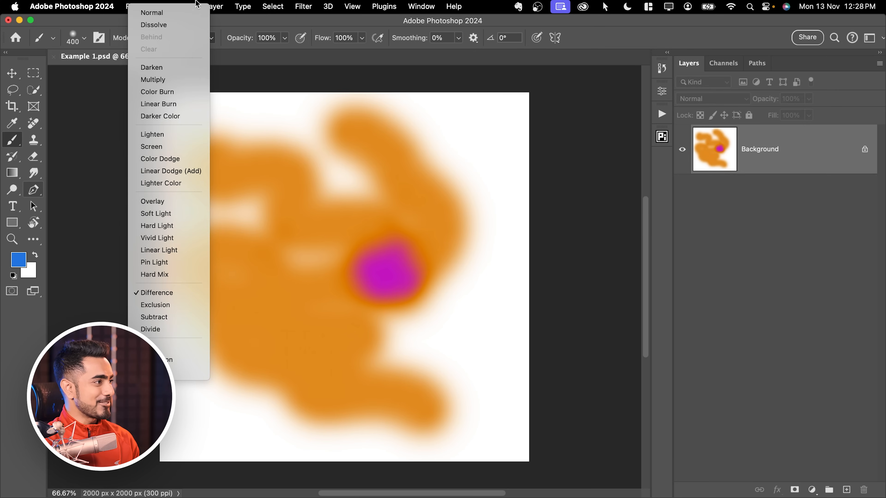
left_click(171, 13)
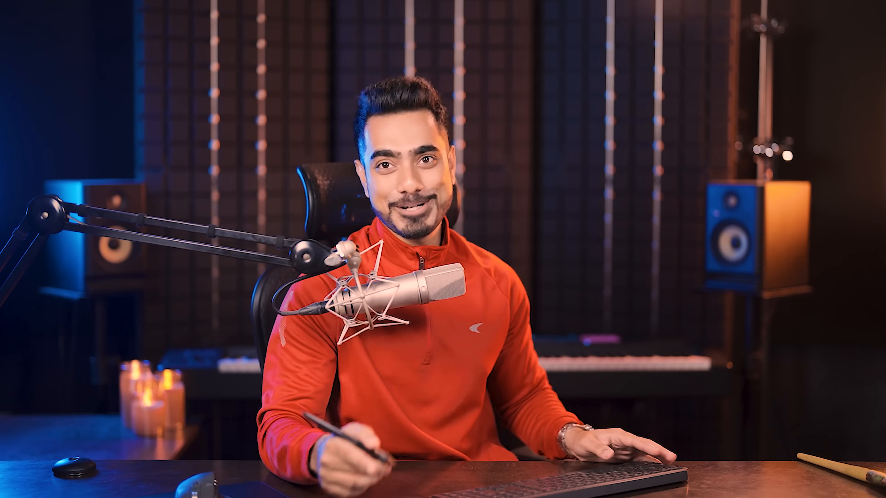
left_click_drag(231, 152, 365, 314)
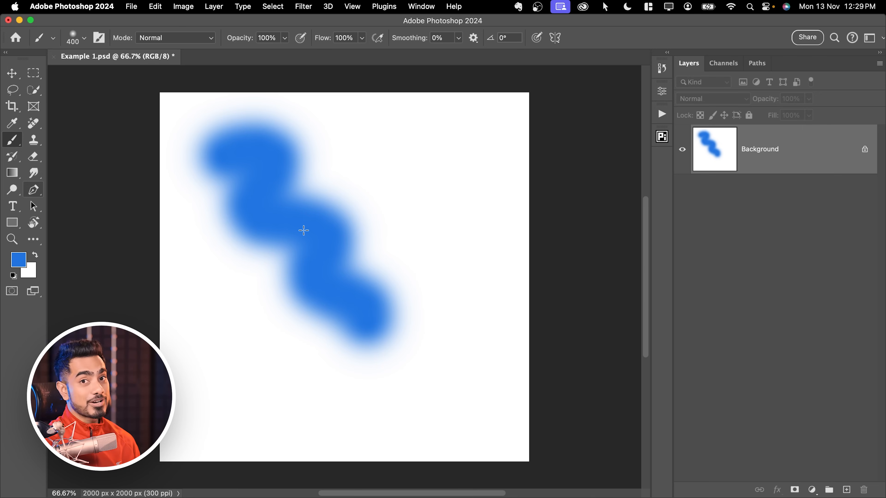
Toggle the brush cursor between outline and crosshair, and paint a test stroke with the crosshair cursor
key("Caps_Lock")
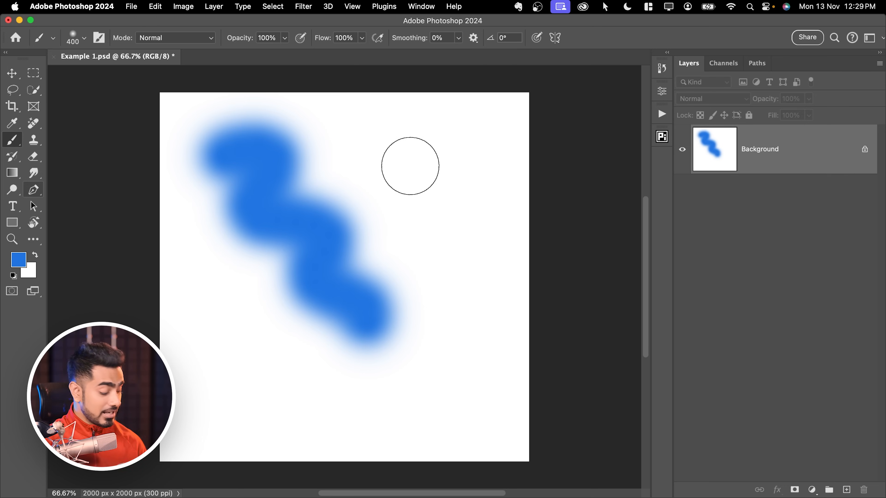
key("Caps_Lock")
mouse_move(435, 146)
left_mouse_down()
mouse_move(434, 205)
mouse_move(457, 273)
left_mouse_up()
key("Caps_Lock")
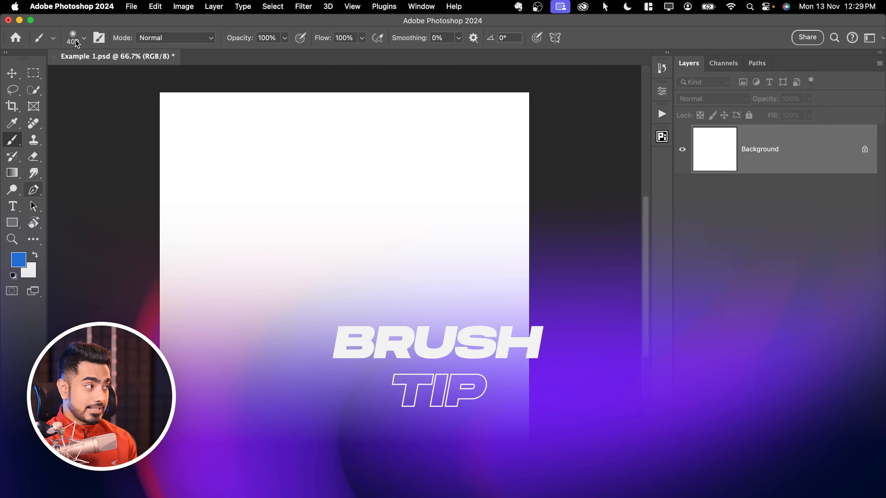
Expand General Brushes in the brush presets and turn on the Brush Tip display for the list
left_click(74, 40)
left_click(21, 167)
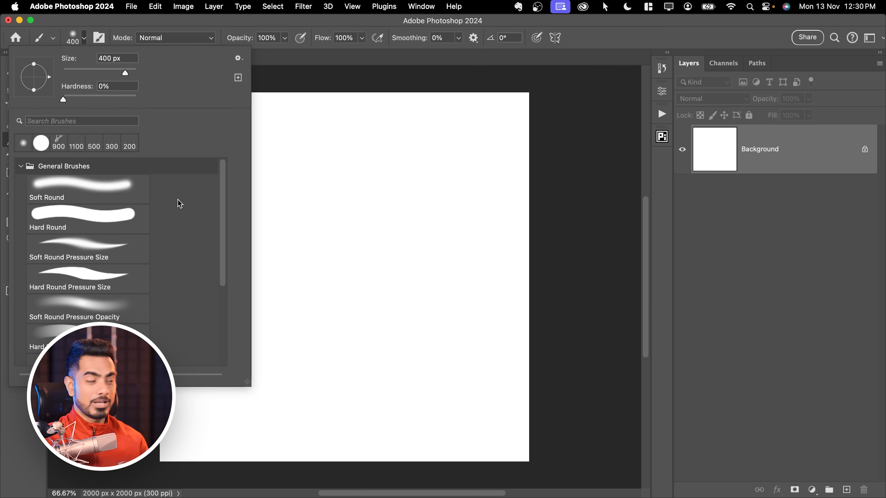
left_click(239, 60)
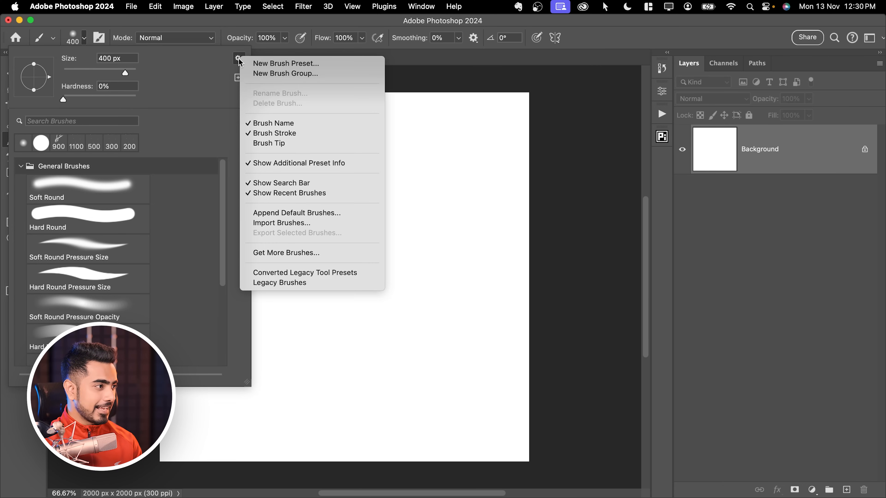
left_click(265, 148)
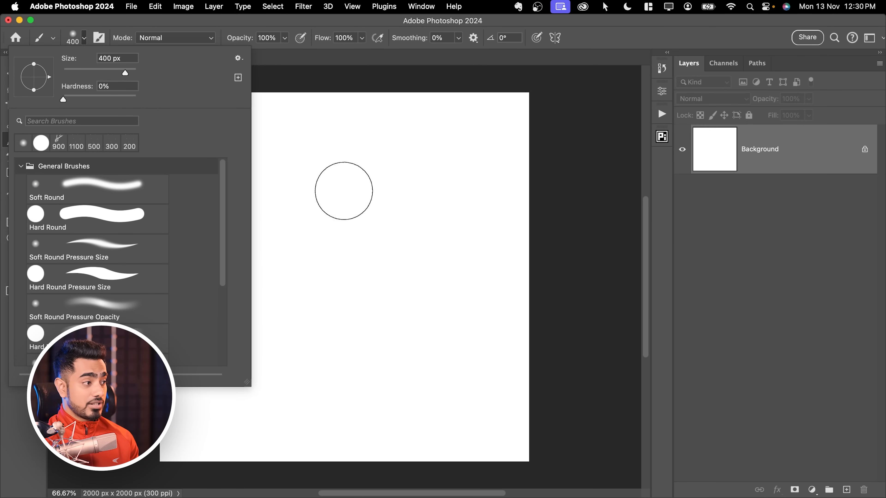
left_click(307, 206)
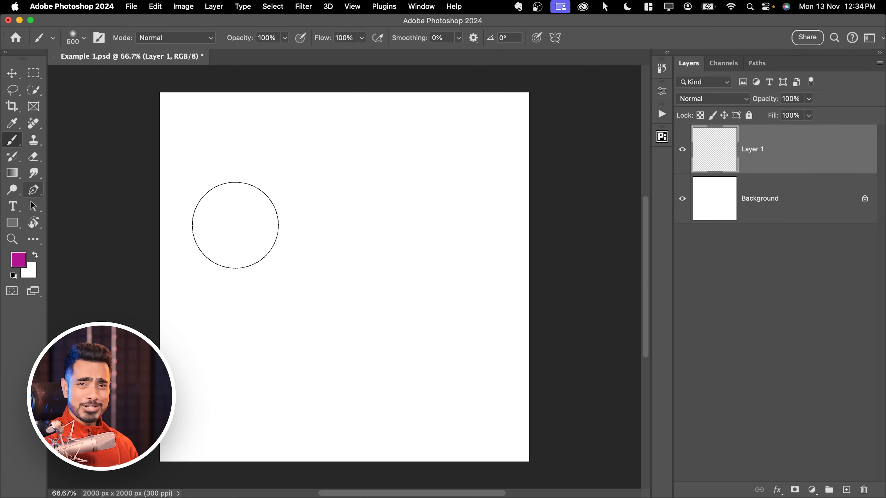
Reduce the brush size to 300 px in increments
key("bracketleft")
key("bracketleft")
key("bracketleft")
key("bracketleft")
key("bracketleft")
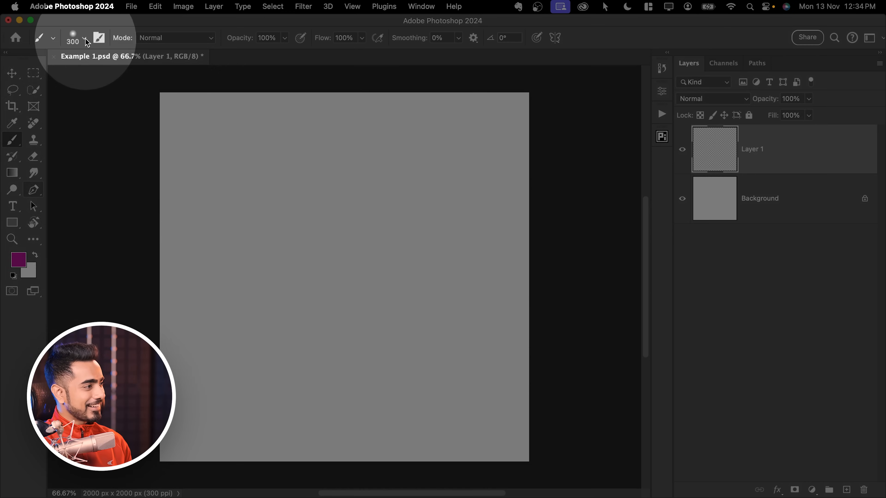
Set the brush size to 145 px in the brush settings
left_click(84, 38)
mouse_move(121, 73)
left_mouse_down()
mouse_move(70, 73)
mouse_move(108, 72)
left_mouse_up()
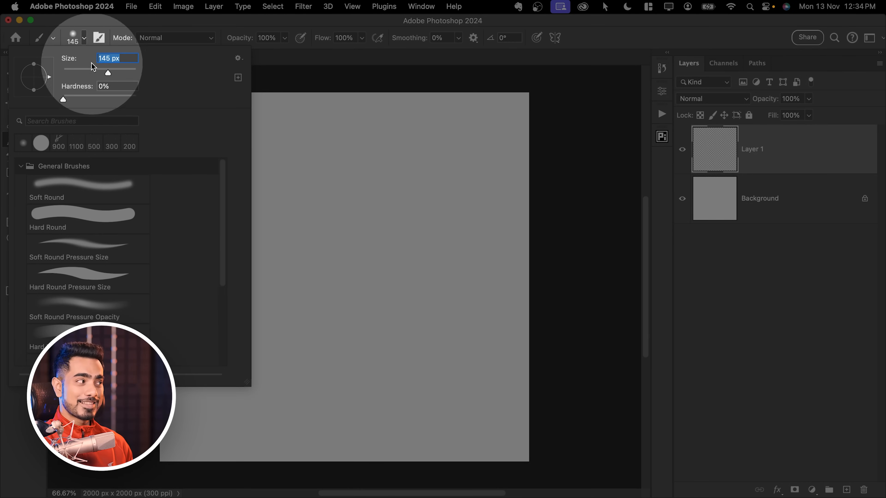
left_click(86, 41)
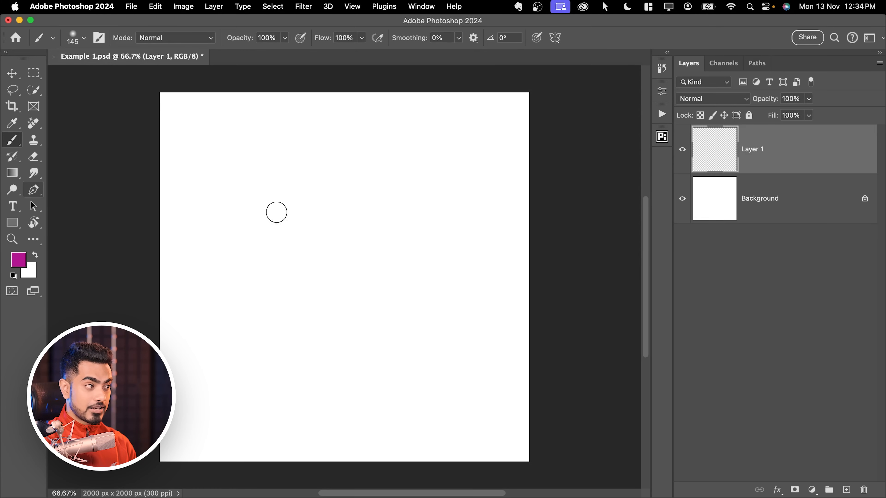
Increase the brush size to 500 px in increments over the canvas
key("bracketright")
key("bracketright")
key("bracketright")
key("bracketright")
key("bracketright")
key("bracketright")
key("bracketright")
key("bracketright")
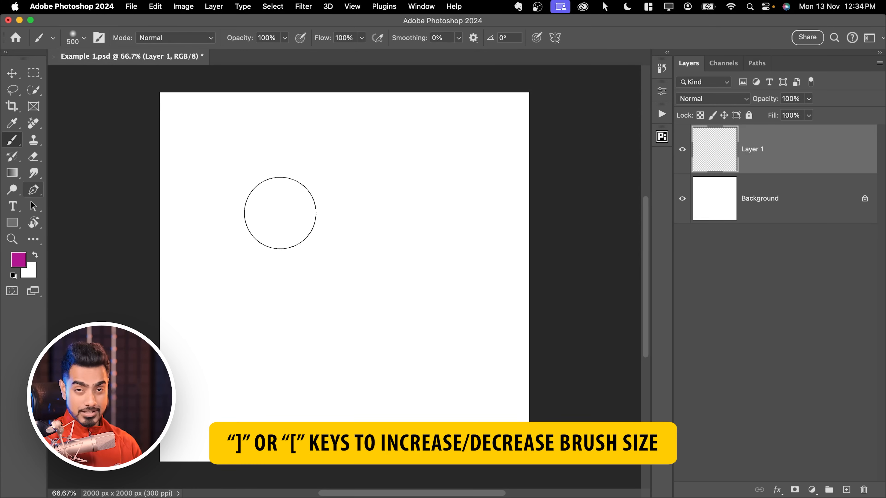
Reduce the brush size to 250 px in increments
key("bracketleft")
key("bracketleft")
key("bracketleft")
key("bracketleft")
key("bracketleft")
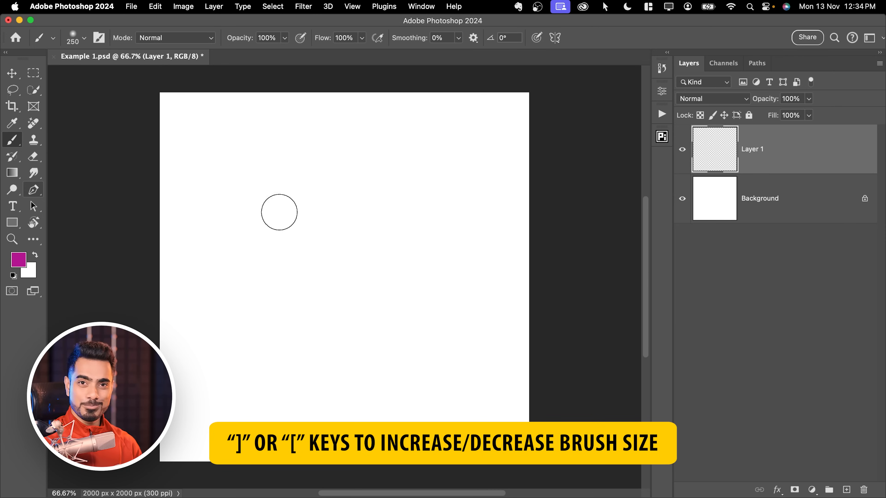
key("bracketleft")
key("bracketleft")
key("bracketleft")
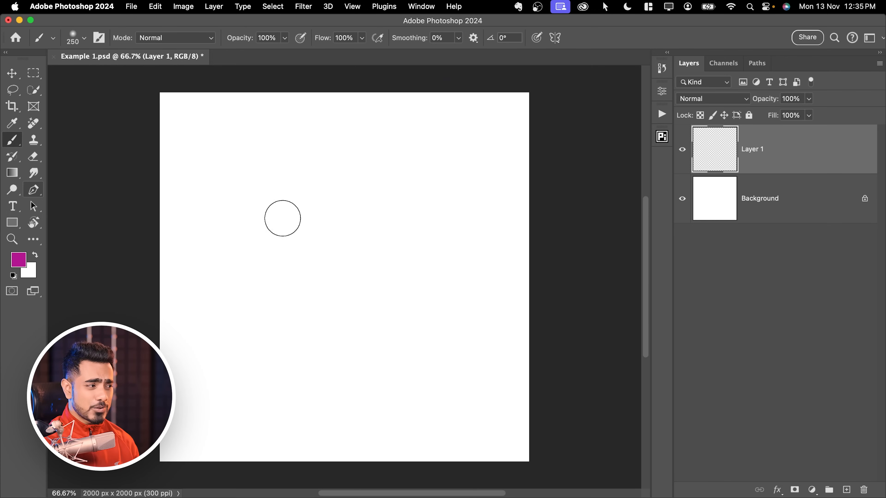
Enlarge the brush in increments, and bring its size back down to 300 px
key("bracketright")
key("bracketright")
key("bracketright")
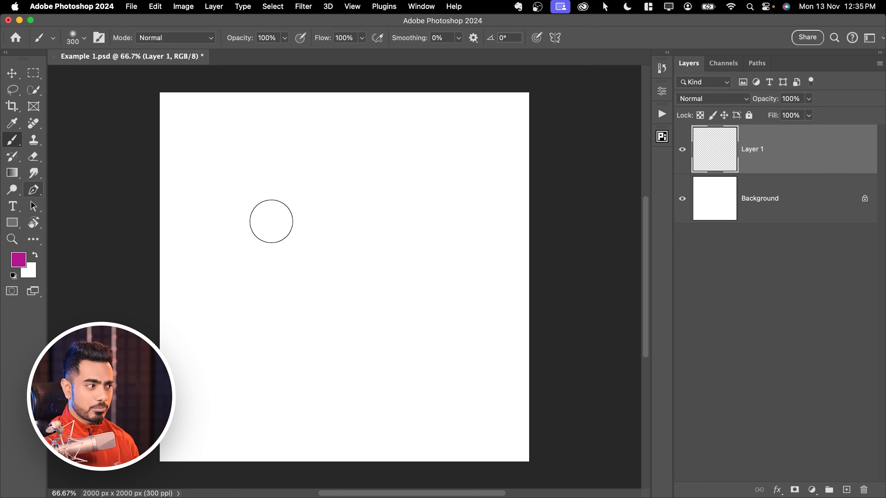
key("bracketright")
key("bracketleft")
key("bracketleft")
key("bracketleft")
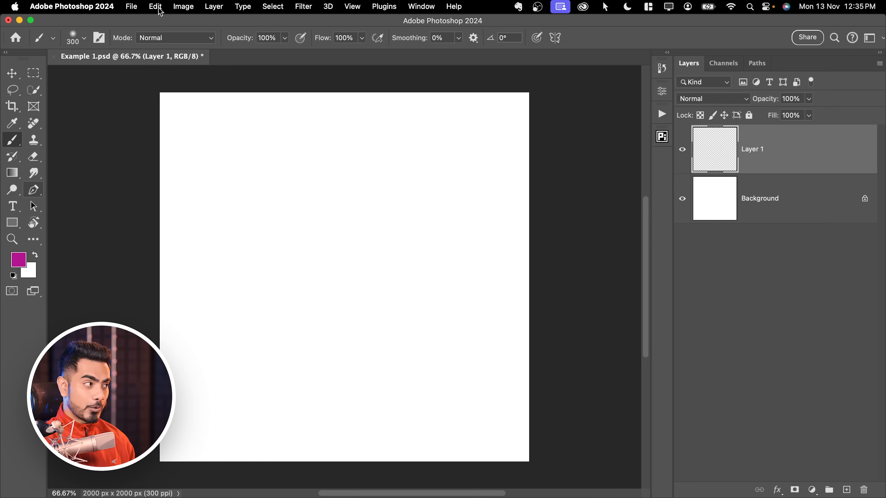
Open the keyboard shortcuts editor for Tools and go to the Decrease and Increase Brush Size commands
left_click(156, 6)
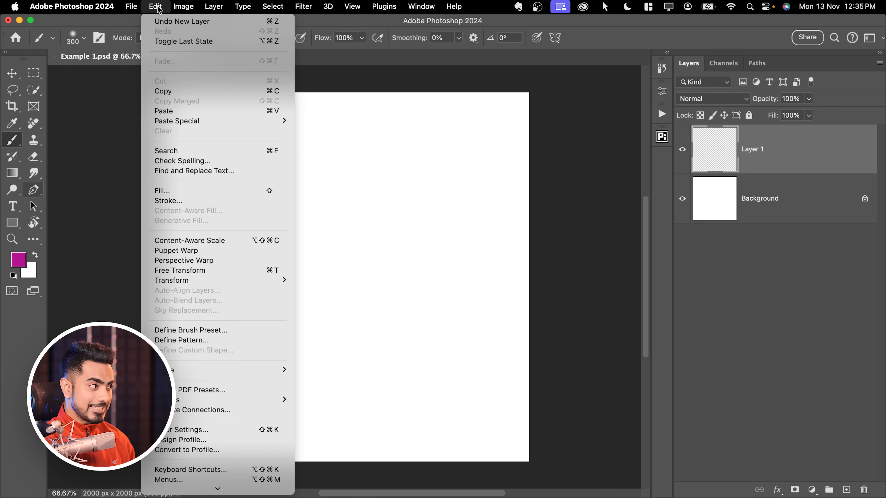
left_click(164, 470)
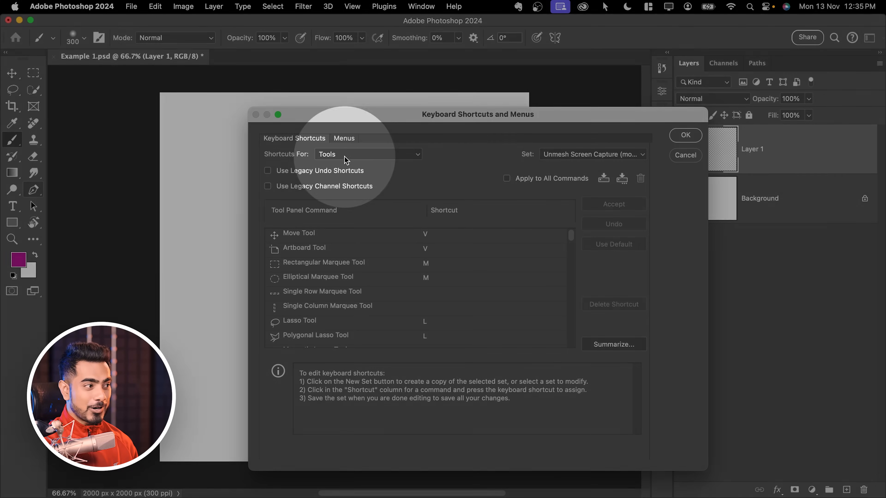
left_click(345, 156)
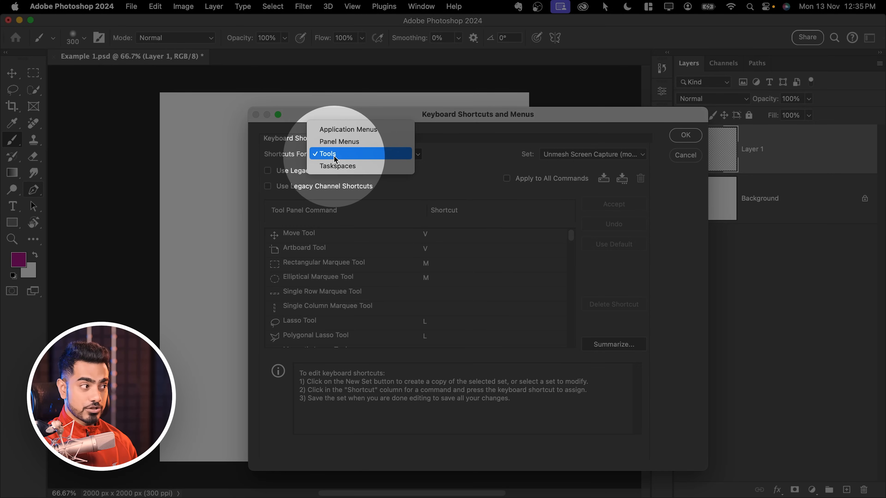
left_click(337, 155)
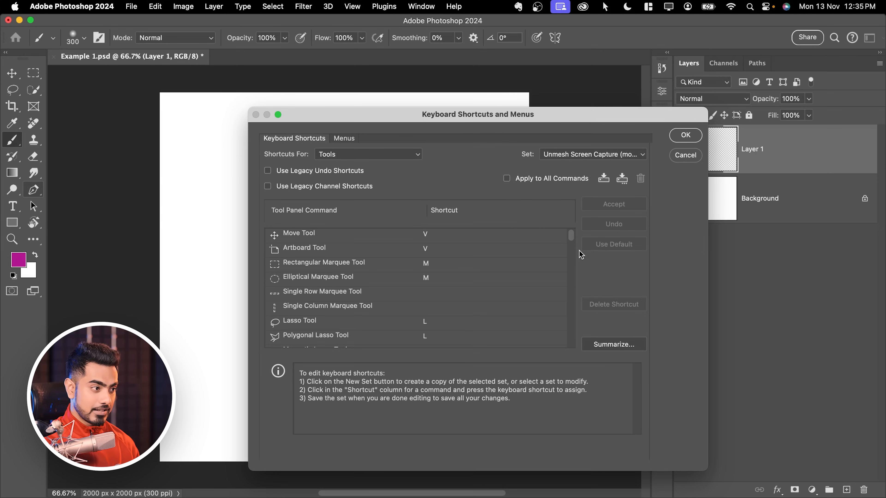
mouse_move(572, 241)
left_mouse_down()
mouse_move(557, 333)
mouse_move(541, 325)
left_mouse_up()
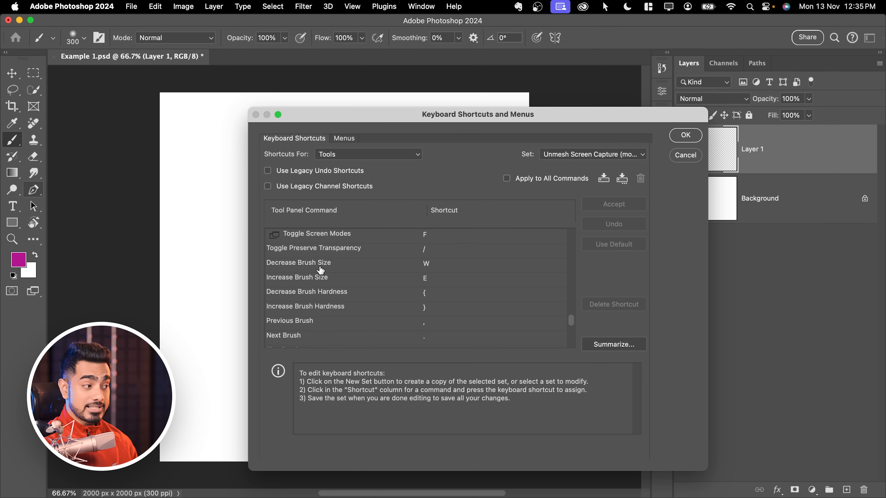
Assign the [ shortcut to Decrease Brush Size and ] to Increase Brush Size
left_click(429, 269)
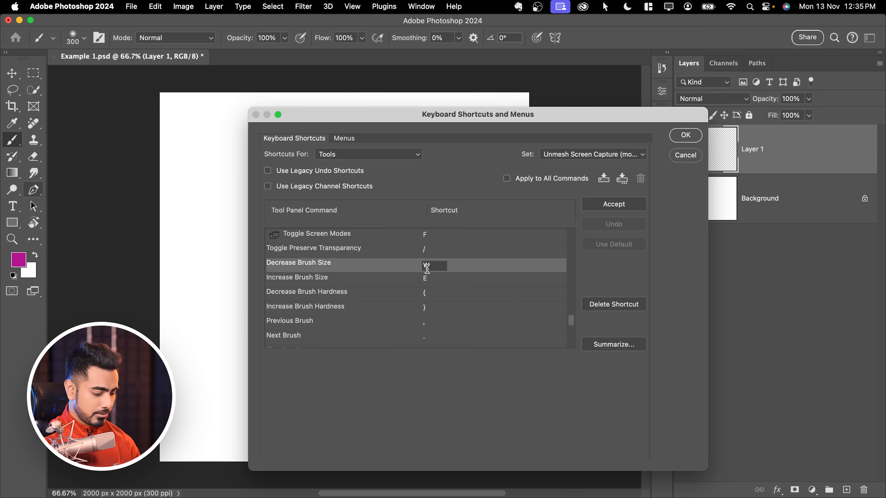
left_click(433, 280)
key("shift+Tab")
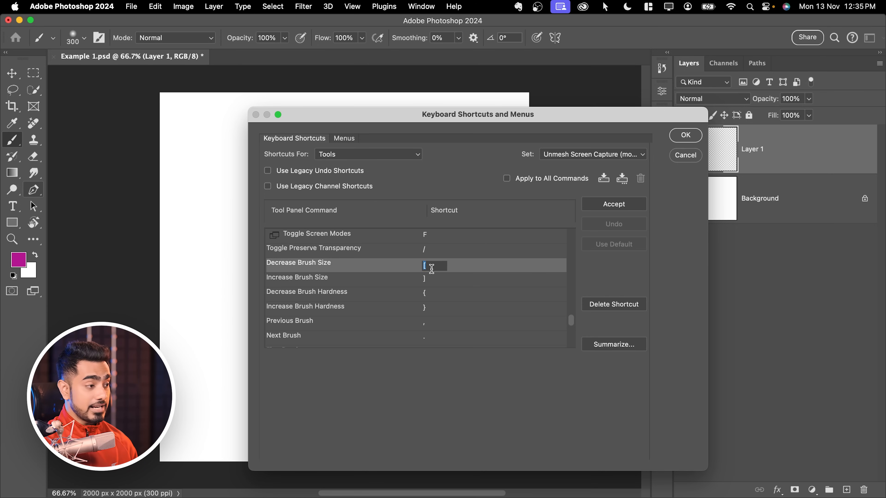
Assign W to Decrease Brush Size and E to Increase Brush Size, and save the modified shortcut set
left_click(431, 282)
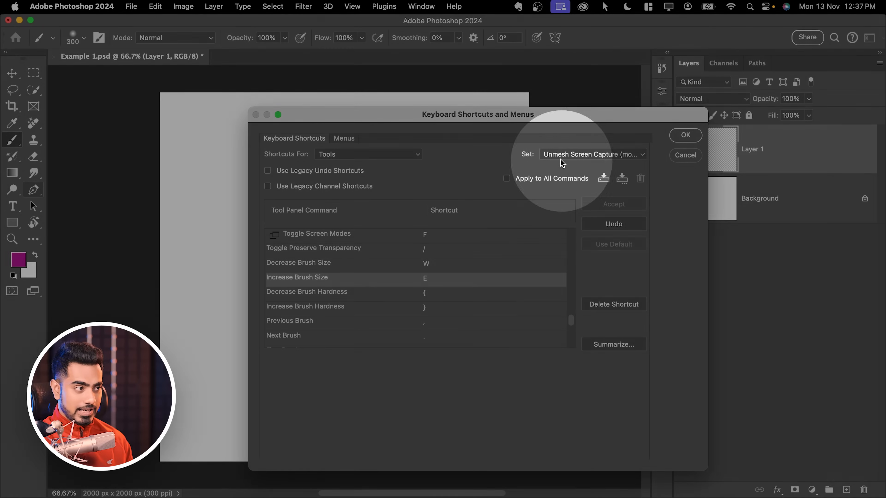
left_click(560, 156)
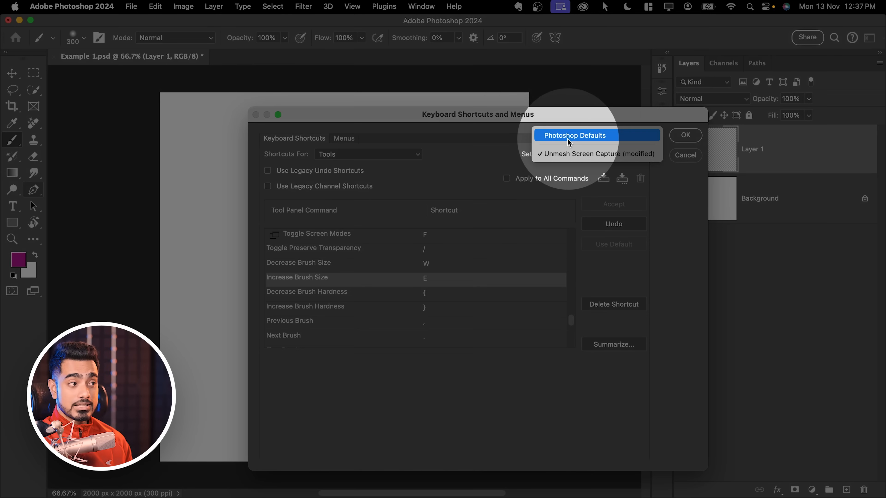
left_click(501, 156)
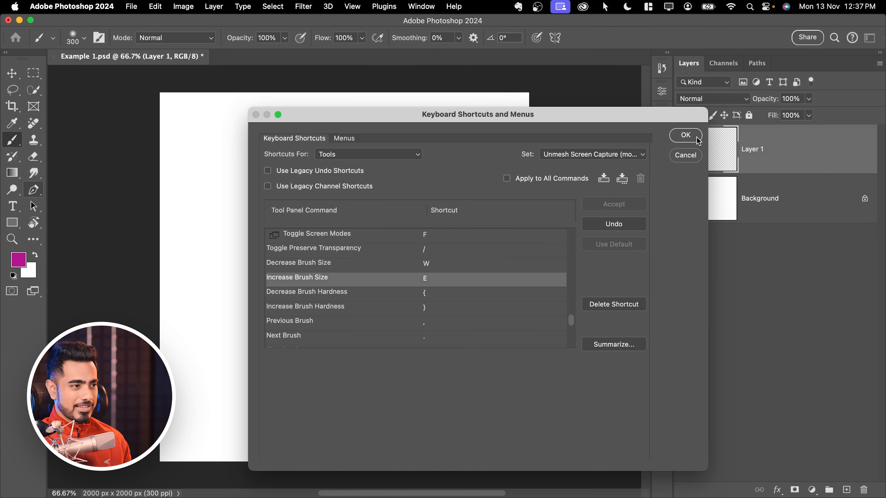
left_click(686, 136)
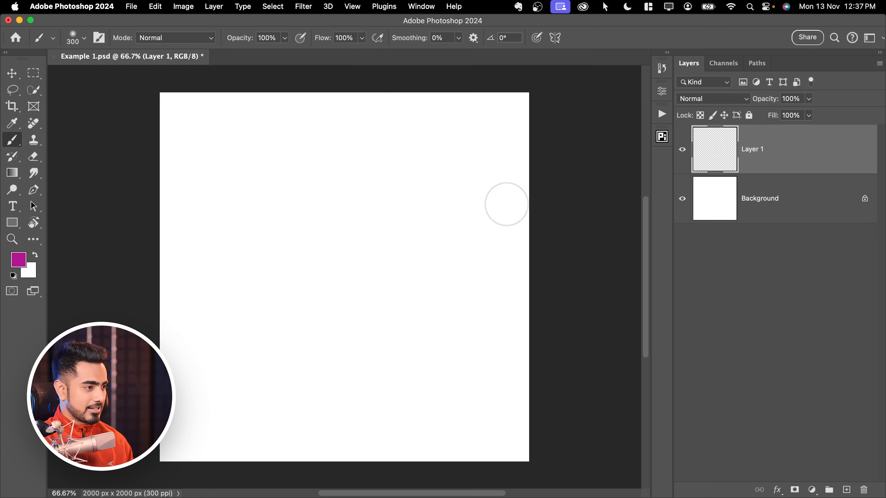
Resize the brush directly over the canvas to 242 px
key("w")
key("bracketright")
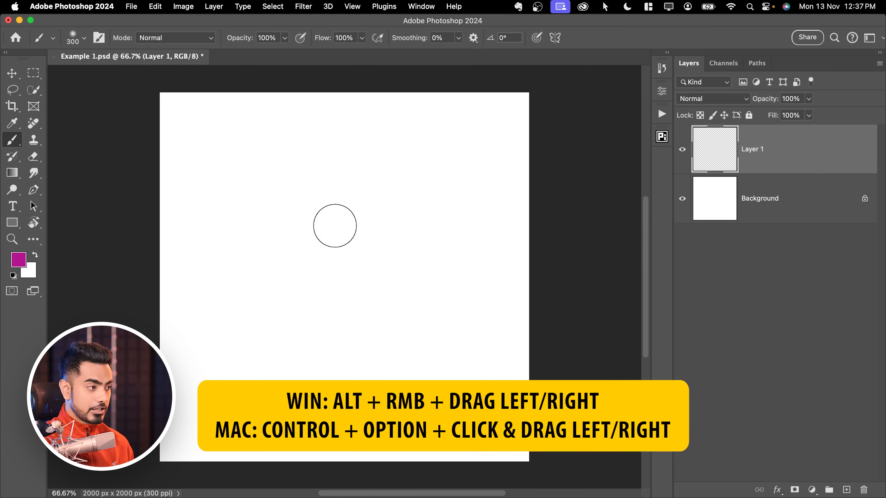
mouse_move(336, 225)
left_mouse_down()
mouse_move(400, 228)
mouse_move(308, 230)
mouse_move(422, 229)
mouse_move(338, 224)
left_mouse_up()
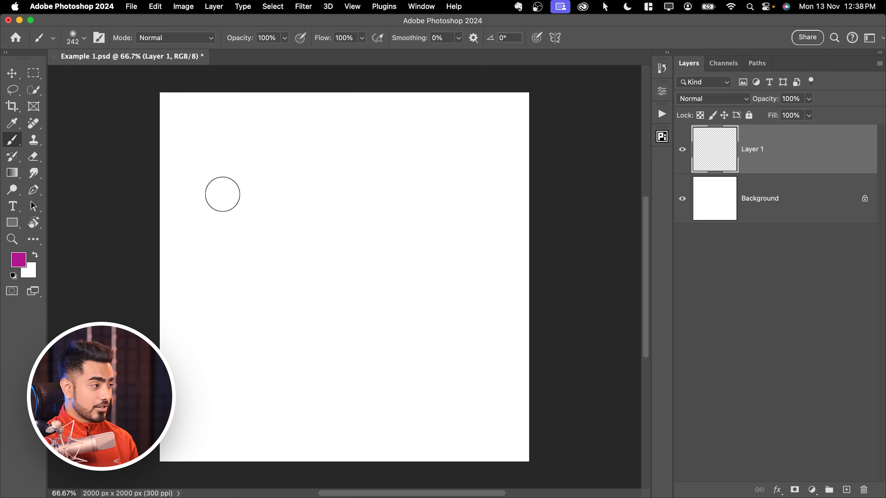
Paint three wavy strokes one below another on Layer 1, raising the brush hardness before the second and again before the third, up to 100%
mouse_move(199, 210)
left_mouse_down()
mouse_move(206, 192)
mouse_move(456, 184)
mouse_move(501, 206)
left_mouse_up()
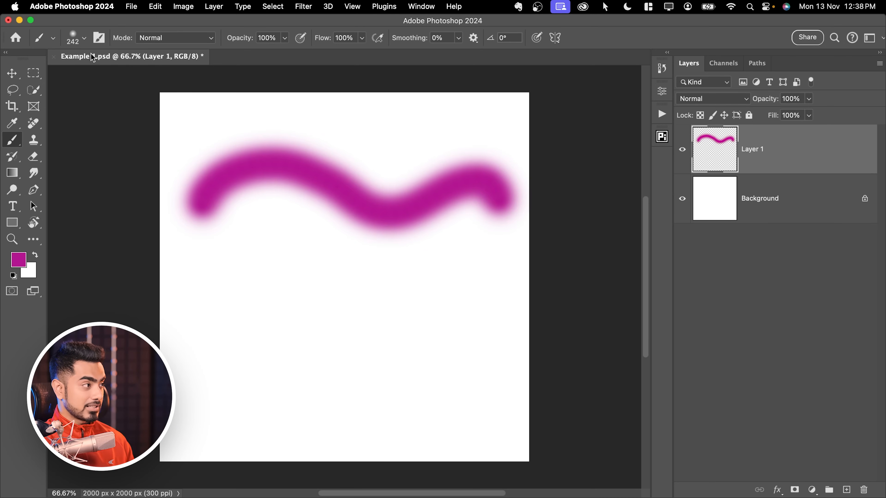
left_click(85, 38)
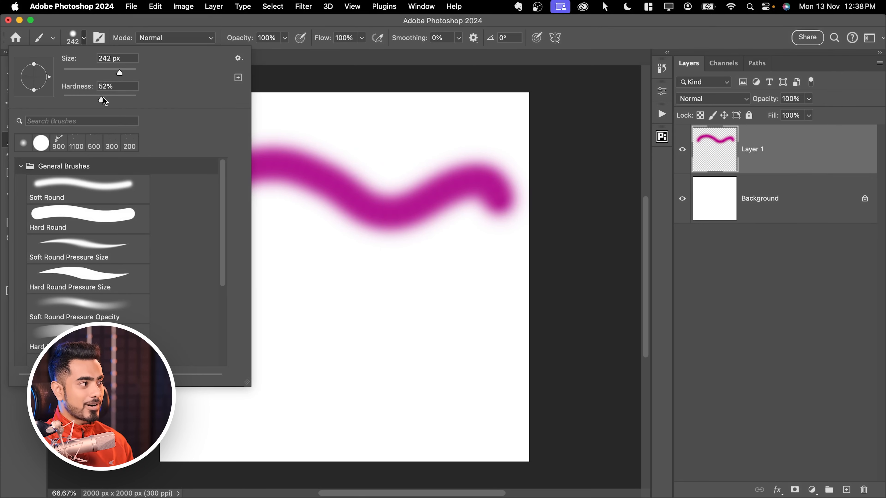
mouse_move(259, 294)
left_mouse_down()
mouse_move(308, 281)
mouse_move(379, 312)
mouse_move(474, 294)
left_mouse_up()
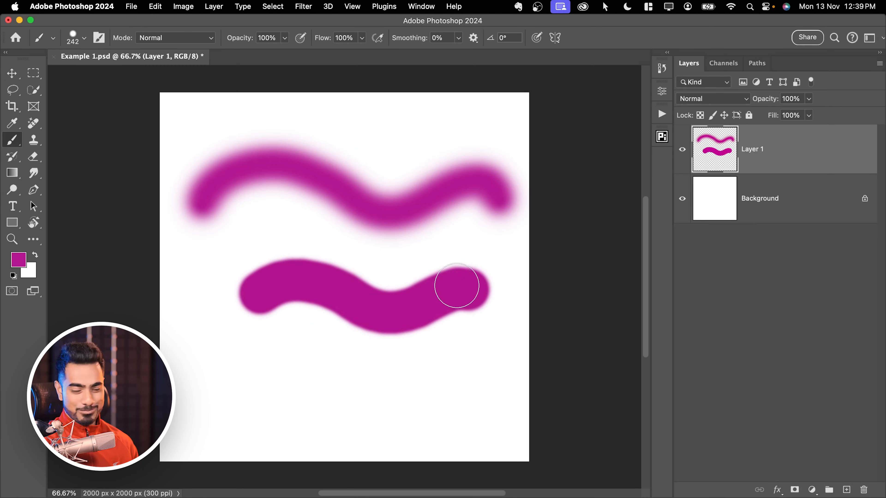
left_click(84, 38)
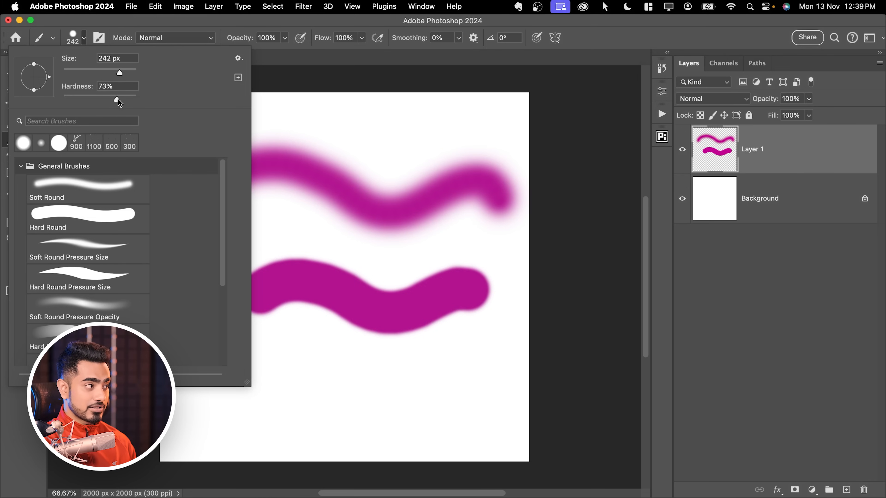
mouse_move(272, 382)
left_mouse_down()
mouse_move(325, 372)
mouse_move(368, 385)
mouse_move(475, 377)
left_mouse_up()
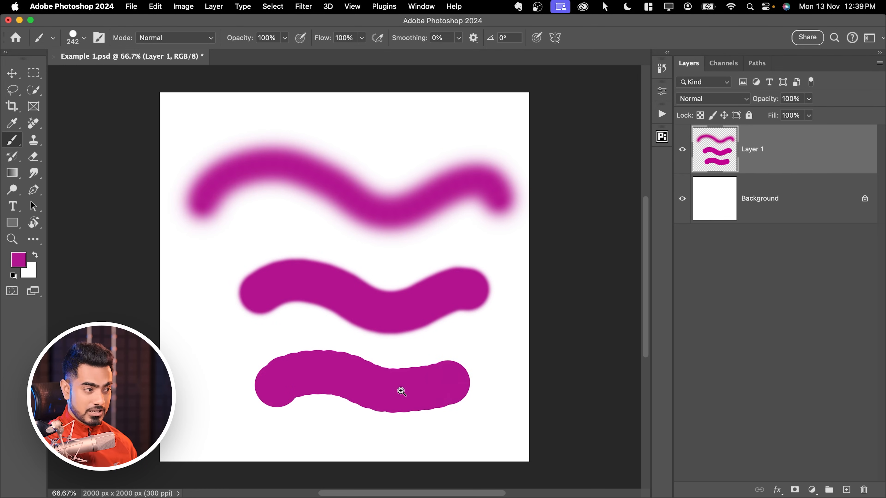
Undo all three wavy strokes on Layer 1
scroll(402, 390, "up", 5)
key("super+z")
key("super+z")
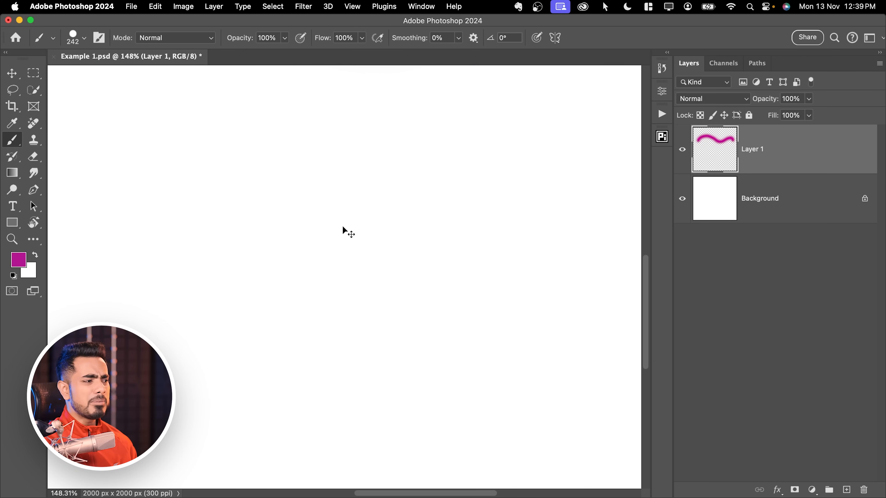
scroll(354, 199, "down", 2)
scroll(353, 199, "down", 1)
key("super+z")
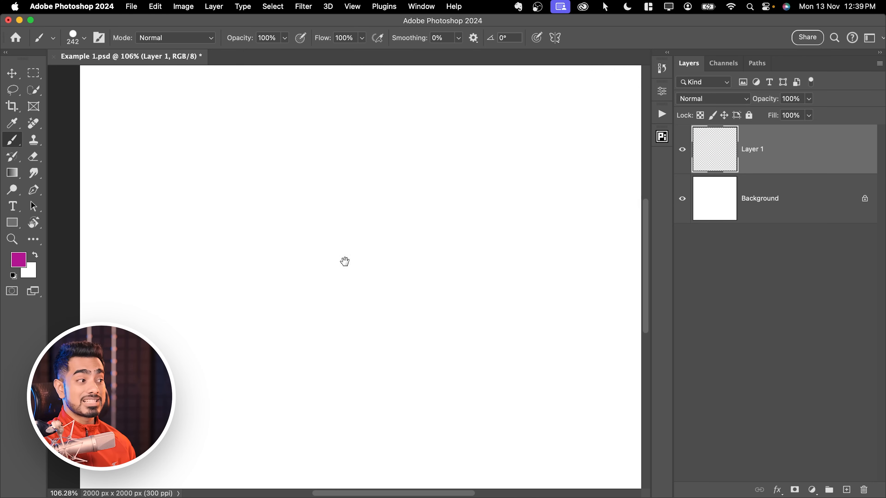
Reduce the brush size to 125 px in increments and paint a hard-edged wavy stroke across the upper canvas
scroll(326, 270, "down", 1)
key("bracketleft")
key("bracketleft")
key("bracketleft")
key("bracketleft")
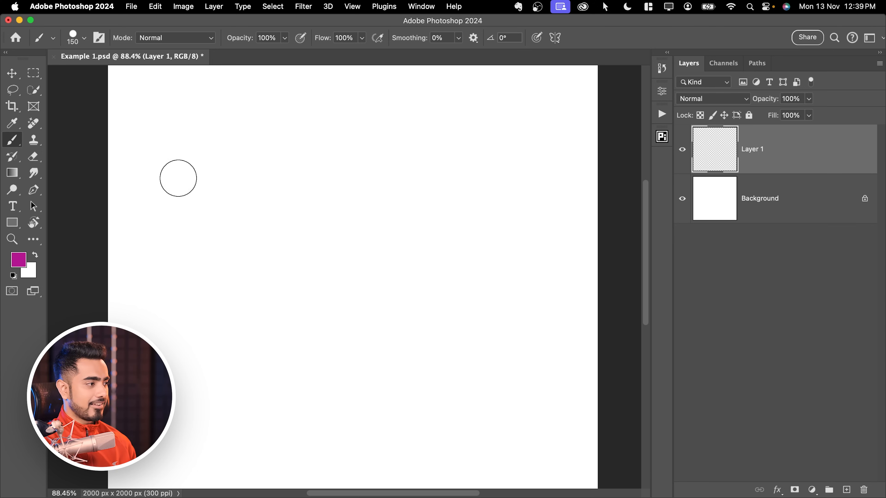
mouse_move(164, 192)
left_mouse_down()
mouse_move(267, 144)
mouse_move(406, 227)
mouse_move(489, 205)
left_mouse_up()
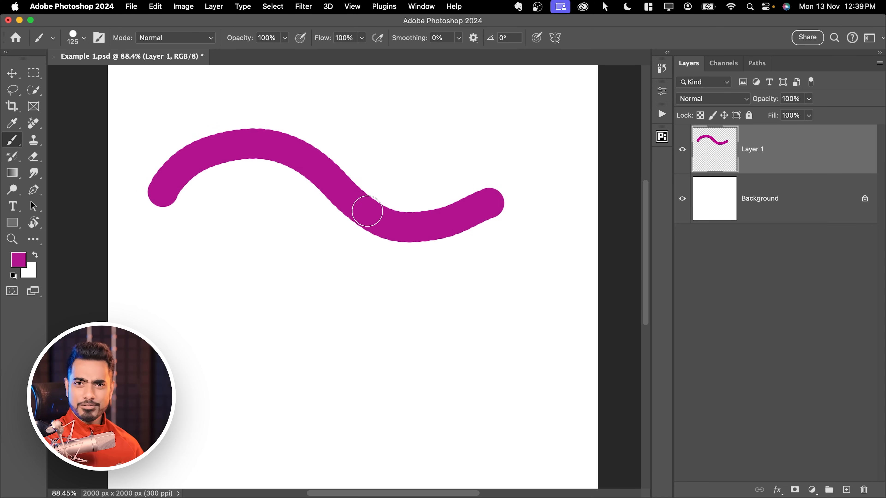
Set the brush tip spacing to 14% in Brush Settings and paint a second, shorter wavy stroke below the first
left_click(424, 6)
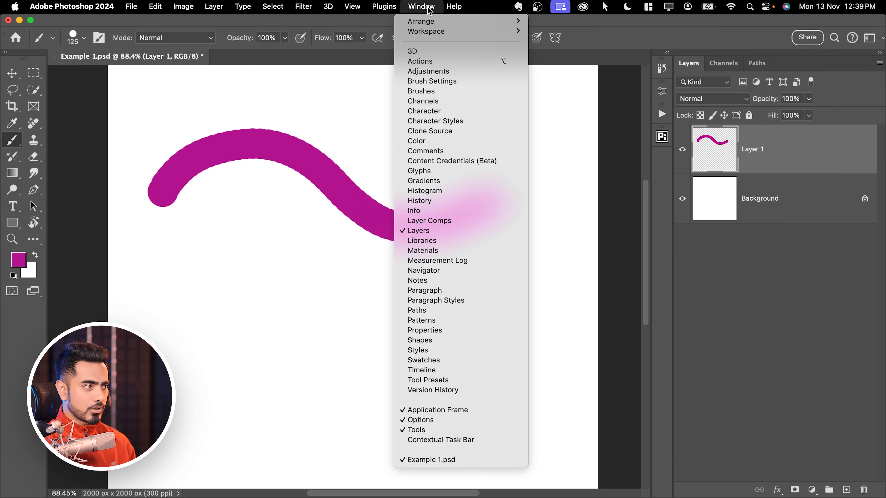
left_click(445, 82)
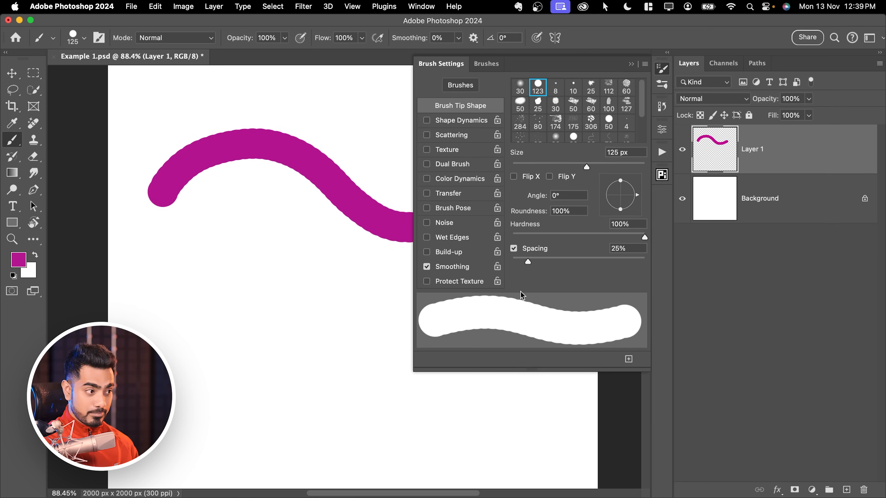
left_click_drag(526, 260, 520, 260)
mouse_move(175, 304)
left_mouse_down()
mouse_move(245, 276)
mouse_move(297, 313)
mouse_move(352, 338)
left_mouse_up()
Select the Soft Round preset, switch to Hard Round, and place a single dot beside the second stroke
left_click(70, 42)
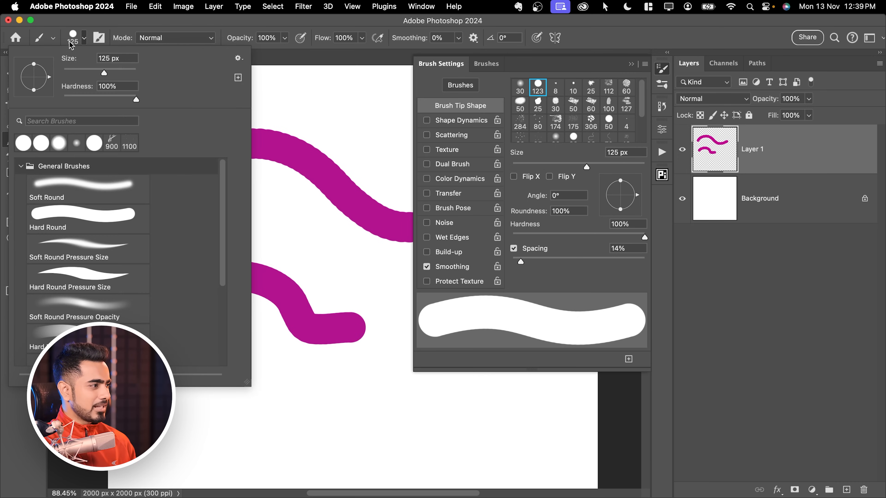
left_click(95, 195)
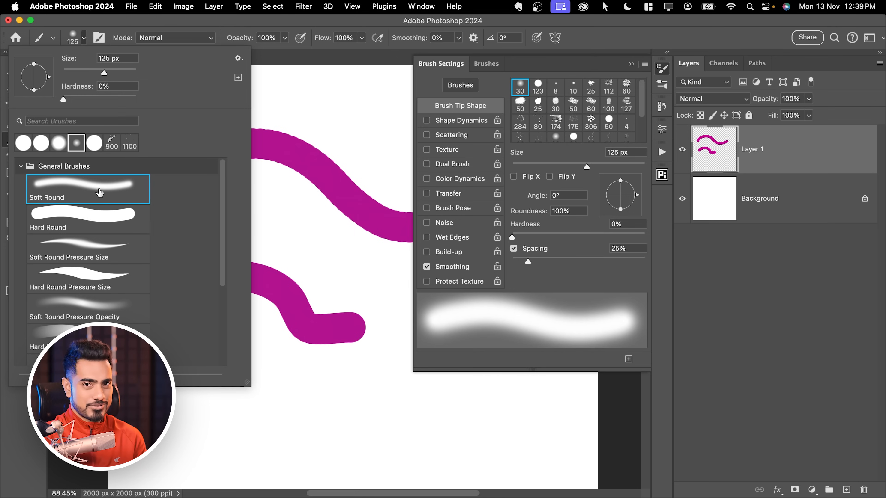
left_click(110, 223)
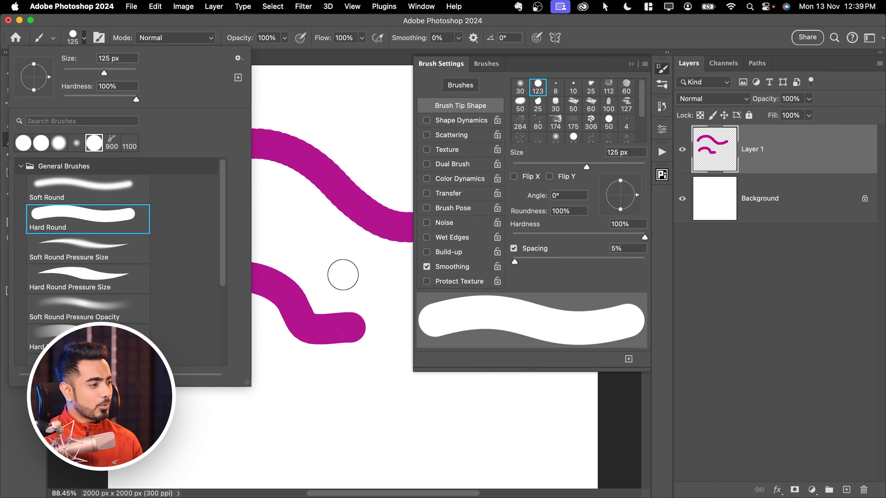
left_click(346, 275)
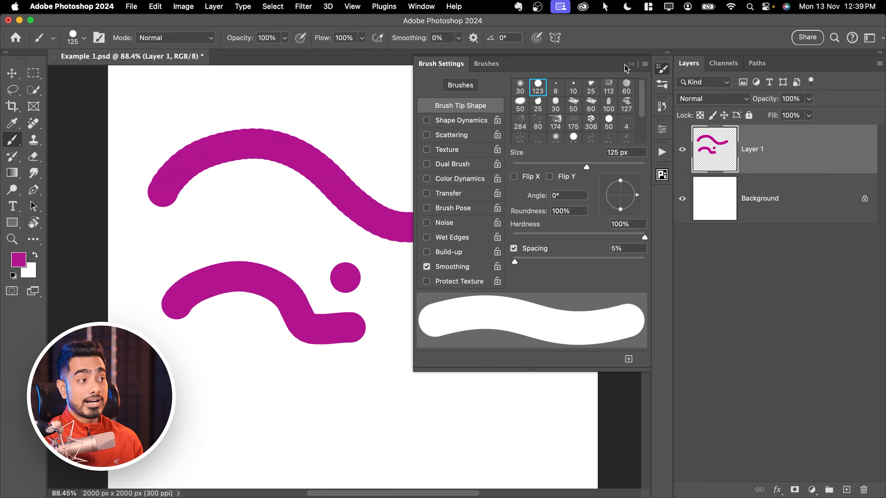
left_click(631, 64)
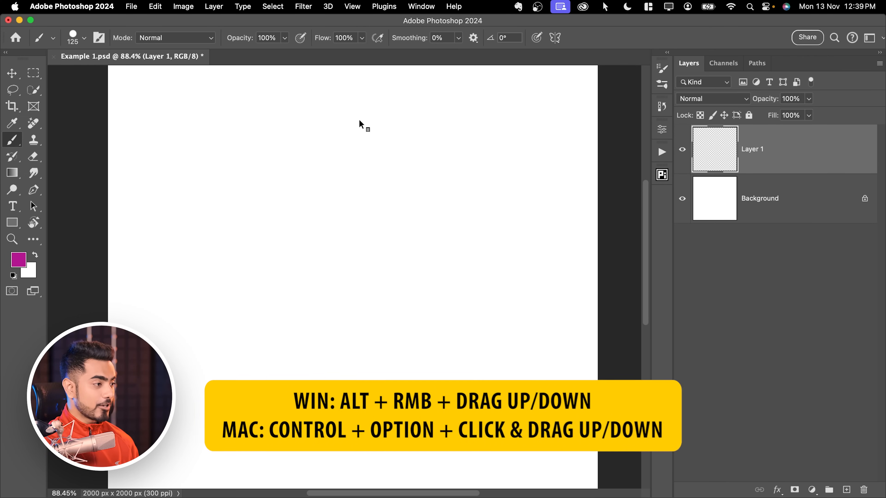
Adjust the brush hardness and diameter directly on the canvas, finishing with a soft 257 px tip
mouse_move(354, 292)
left_mouse_down()
mouse_move(392, 20)
mouse_move(383, 271)
left_mouse_up()
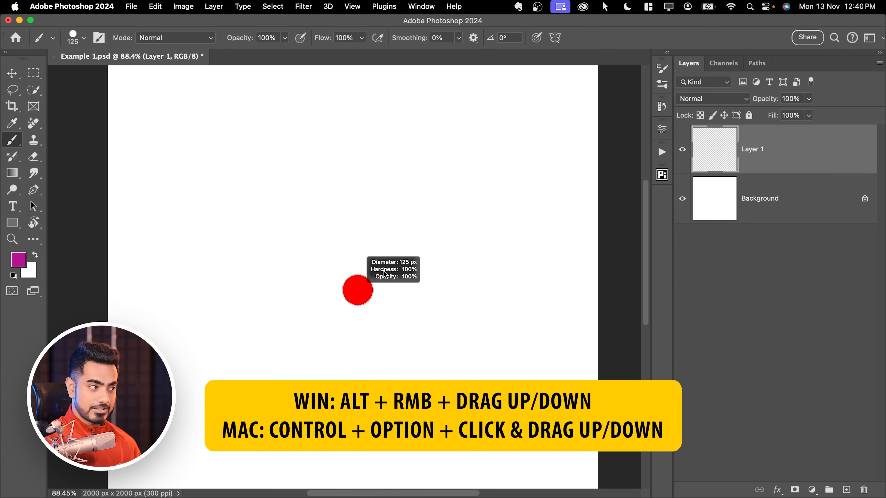
left_click_drag(378, 361, 434, 349)
mouse_move(355, 310)
left_mouse_down()
mouse_move(353, 1)
mouse_move(347, 302)
mouse_move(353, 23)
mouse_move(338, 23)
left_mouse_up()
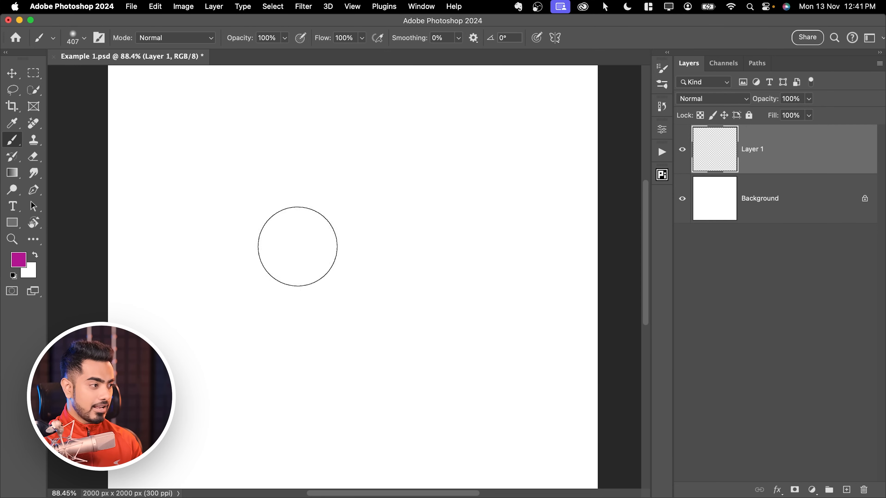
mouse_move(294, 258)
left_mouse_down()
mouse_move(400, 256)
mouse_move(261, 257)
left_mouse_up()
mouse_move(417, 295)
left_mouse_down()
mouse_move(412, 167)
mouse_move(423, 370)
left_mouse_up()
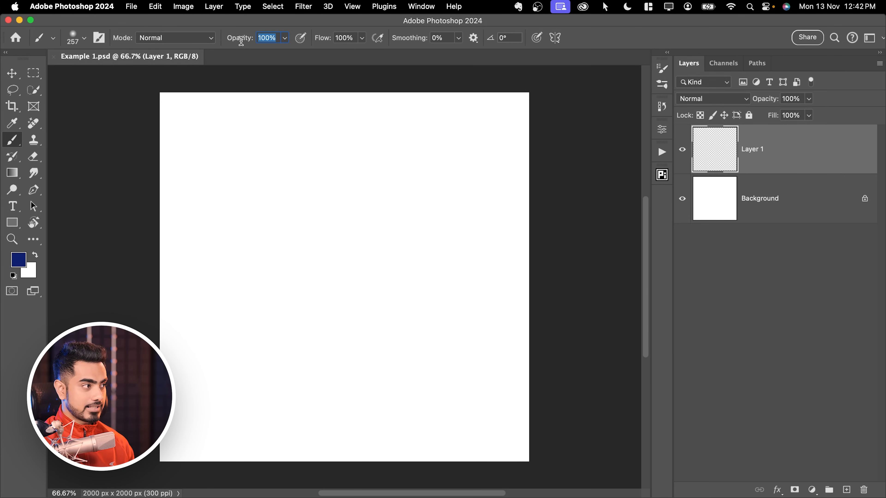
Paint a dark blue stroke at low brush opacity and another below it at a higher opacity
mouse_move(204, 159)
left_mouse_down()
mouse_move(385, 162)
mouse_move(403, 201)
mouse_move(457, 222)
left_mouse_up()
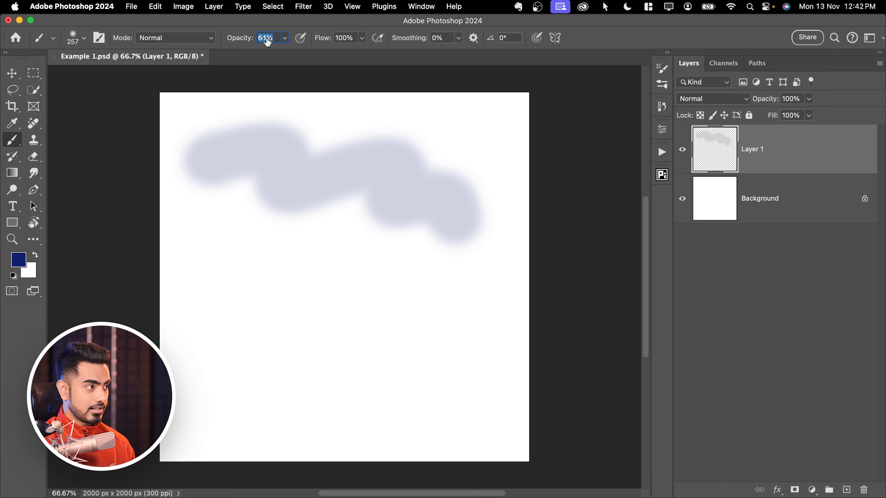
mouse_move(186, 269)
left_mouse_down()
mouse_move(223, 254)
mouse_move(254, 294)
mouse_move(331, 309)
mouse_move(418, 297)
mouse_move(475, 309)
left_mouse_up()
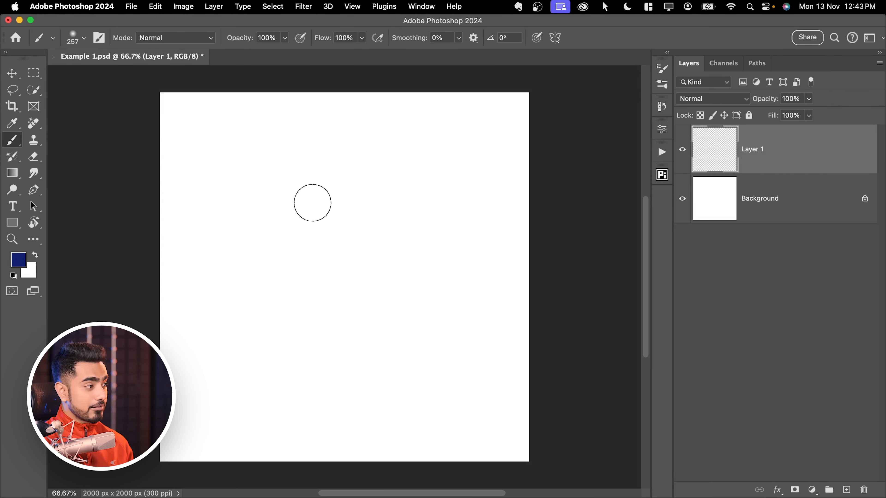
Set the brush opacity to 10%
key("1")
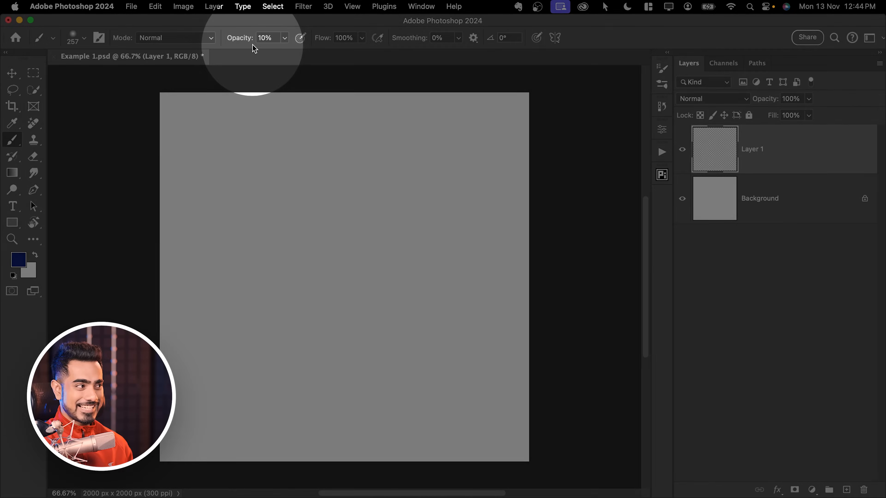
Try brush opacities of 50% and 80%, and paint a soft dark blue wavy stroke at 100% opacity
key("5")
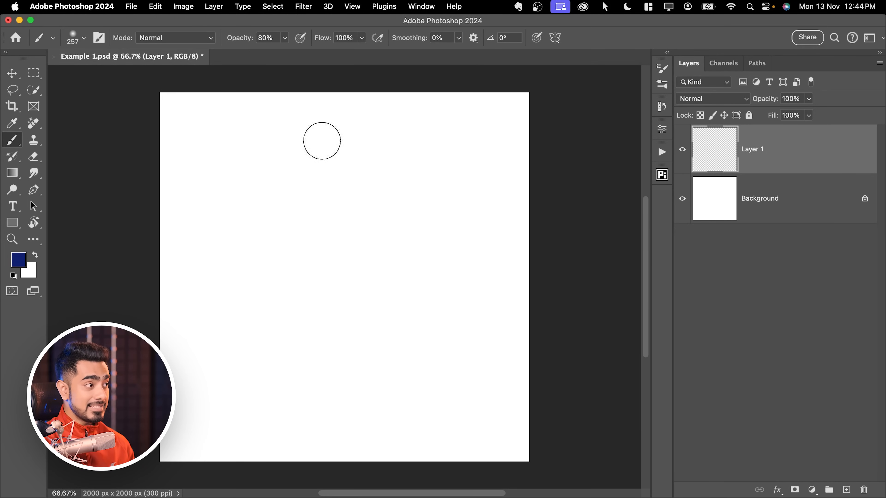
key("8")
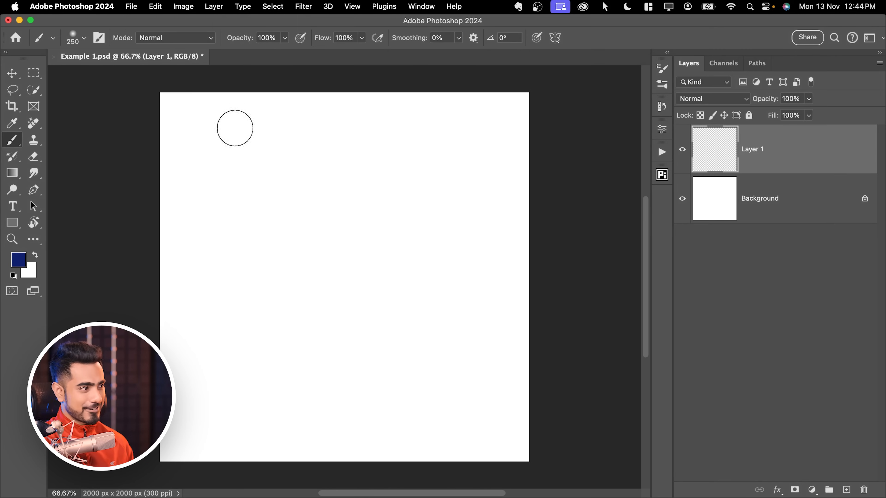
mouse_move(198, 162)
left_mouse_down()
mouse_move(306, 198)
mouse_move(448, 223)
left_mouse_up()
Paint two fainter strokes below the first, the last one at 10% brush opacity, and undo them
key("1")
mouse_move(216, 277)
left_mouse_down()
mouse_move(411, 303)
mouse_move(431, 318)
left_mouse_up()
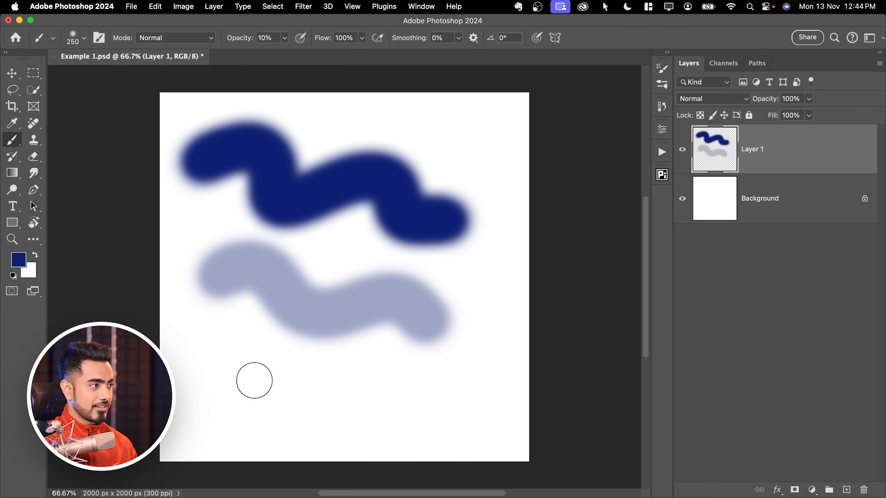
left_click_drag(255, 381, 405, 392)
key("super+z")
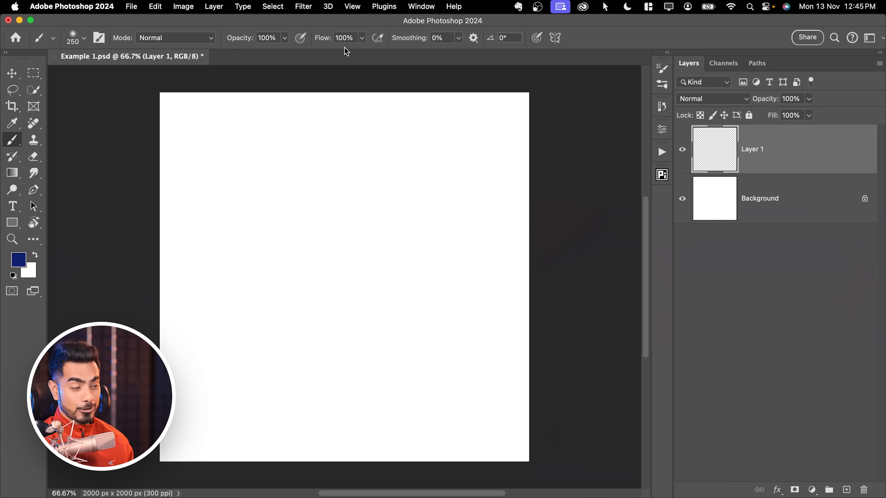
Paint a wavy stroke at 10% brush flow and another below it at 76% flow, and undo both
left_click(349, 39)
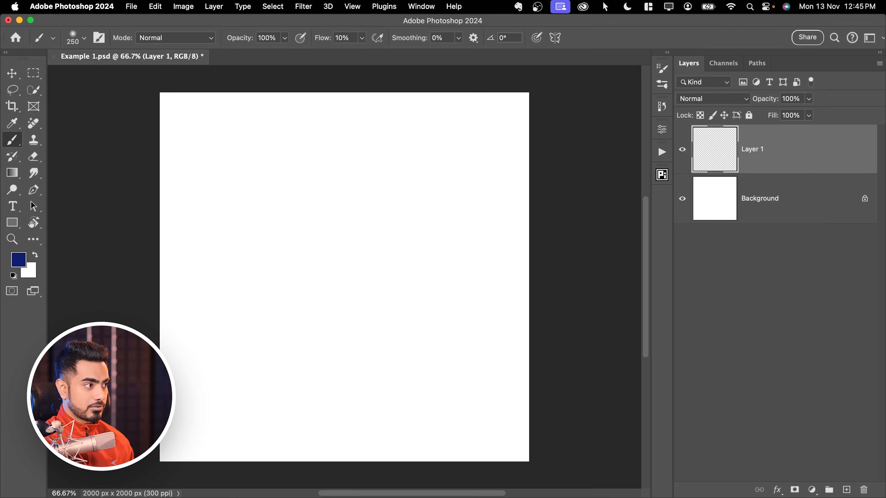
left_click_drag(227, 148, 475, 188)
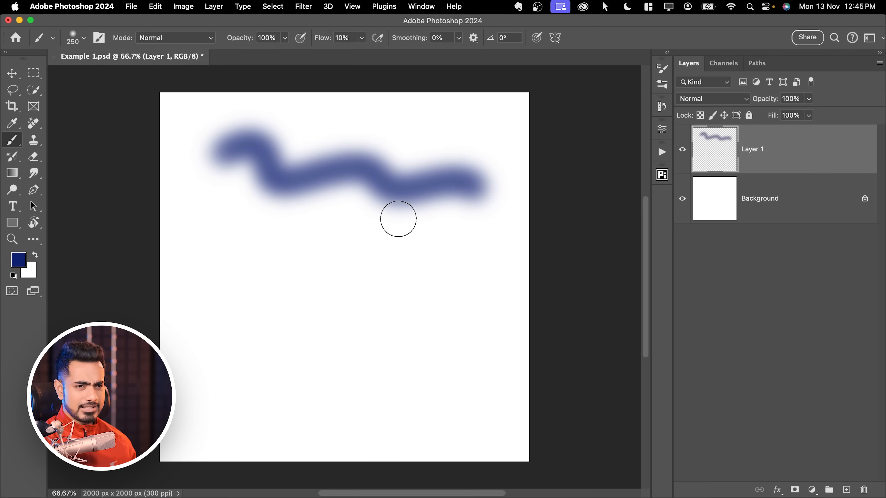
left_click_drag(356, 42, 359, 43)
mouse_move(227, 248)
left_mouse_down()
mouse_move(291, 290)
mouse_move(501, 312)
left_mouse_up()
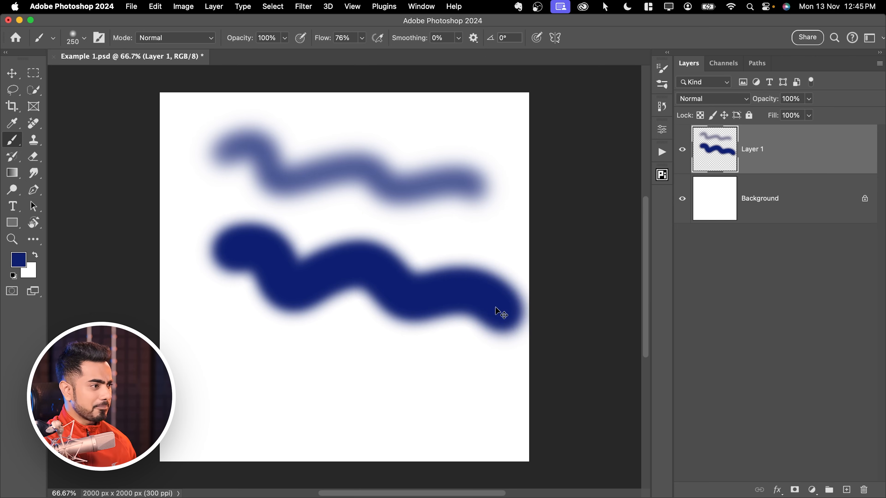
key("super+z")
key("super+z")
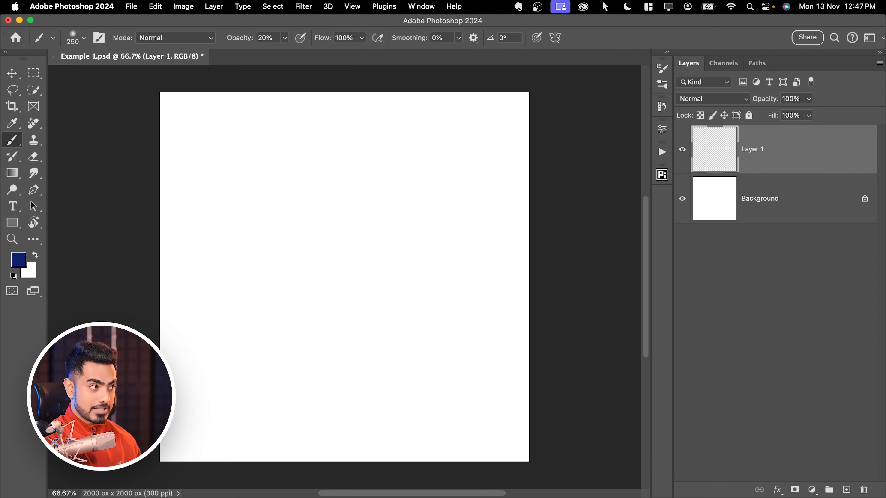
Paint overlapping soft patches at 20% brush opacity and 100% flow, using separate strokes
mouse_move(246, 165)
left_mouse_down()
mouse_move(336, 188)
mouse_move(393, 273)
mouse_move(320, 190)
mouse_move(198, 188)
mouse_move(379, 273)
mouse_move(376, 296)
left_mouse_up()
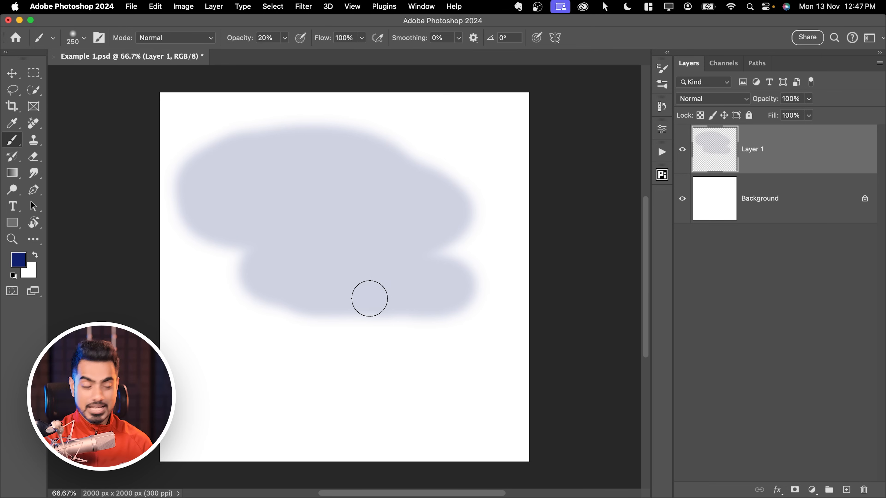
mouse_move(250, 140)
left_mouse_down()
mouse_move(322, 125)
mouse_move(262, 178)
mouse_move(418, 130)
mouse_move(344, 191)
mouse_move(459, 152)
mouse_move(403, 201)
mouse_move(397, 233)
mouse_move(428, 272)
left_mouse_up()
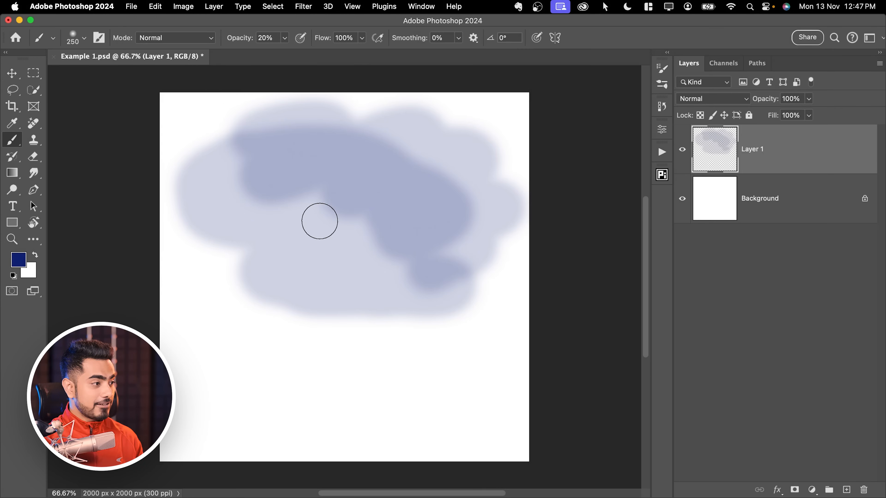
mouse_move(320, 221)
left_mouse_down()
mouse_move(265, 243)
mouse_move(322, 259)
mouse_move(386, 317)
mouse_move(413, 181)
mouse_move(408, 334)
mouse_move(336, 257)
mouse_move(322, 274)
left_mouse_up()
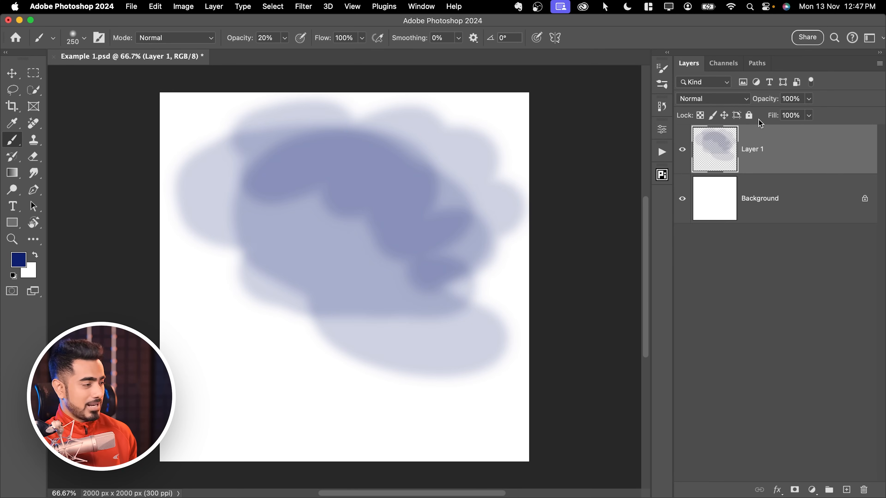
Undo all the overlapping patches painted at 20% opacity
key("super+z")
key("super+z")
key("super+z")
key("super+z")
key("super+z")
key("super+z")
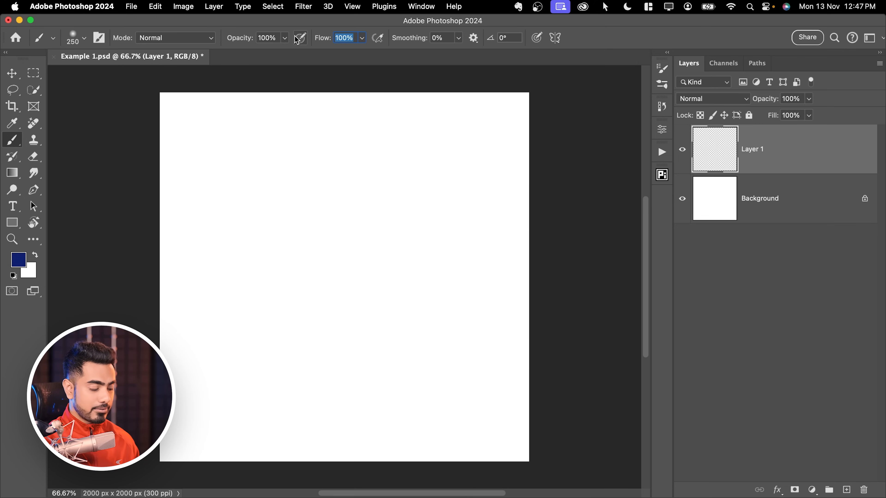
Reduce the brush tip to 125 px and scribble on the canvas at 10% flow and at 2% flow
type("10")
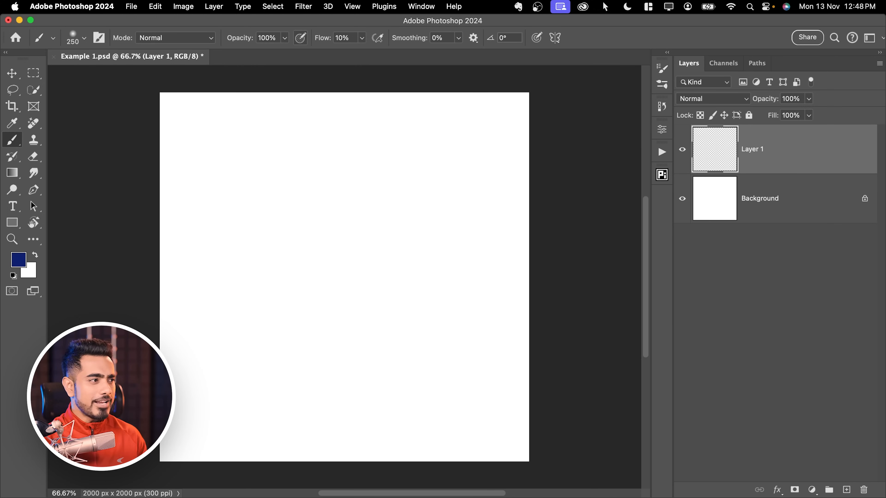
key("bracketleft")
key("bracketleft")
key("bracketleft")
key("bracketleft")
mouse_move(208, 186)
left_mouse_down()
mouse_move(344, 248)
mouse_move(399, 310)
mouse_move(466, 242)
mouse_move(330, 142)
mouse_move(227, 162)
mouse_move(253, 168)
mouse_move(293, 138)
mouse_move(224, 154)
mouse_move(268, 155)
left_mouse_up()
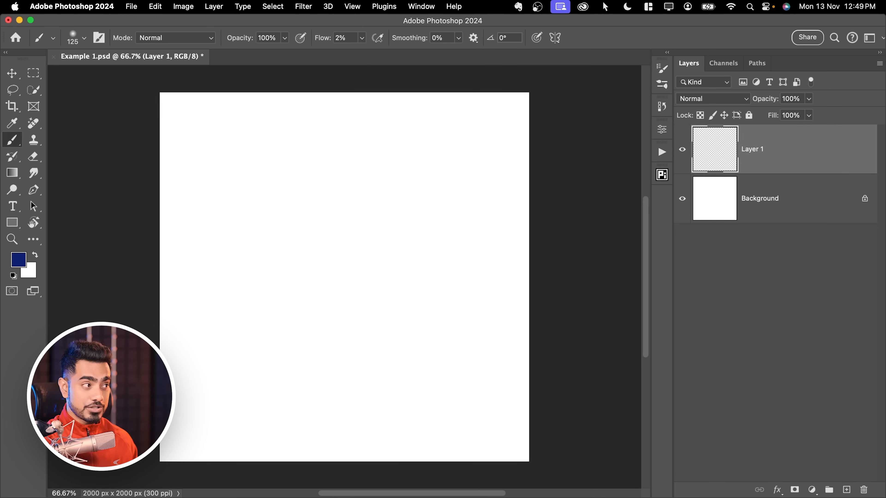
mouse_move(335, 151)
left_mouse_down()
mouse_move(289, 237)
mouse_move(316, 278)
mouse_move(360, 275)
mouse_move(247, 239)
mouse_move(318, 222)
mouse_move(372, 188)
mouse_move(281, 192)
mouse_move(291, 201)
left_mouse_up()
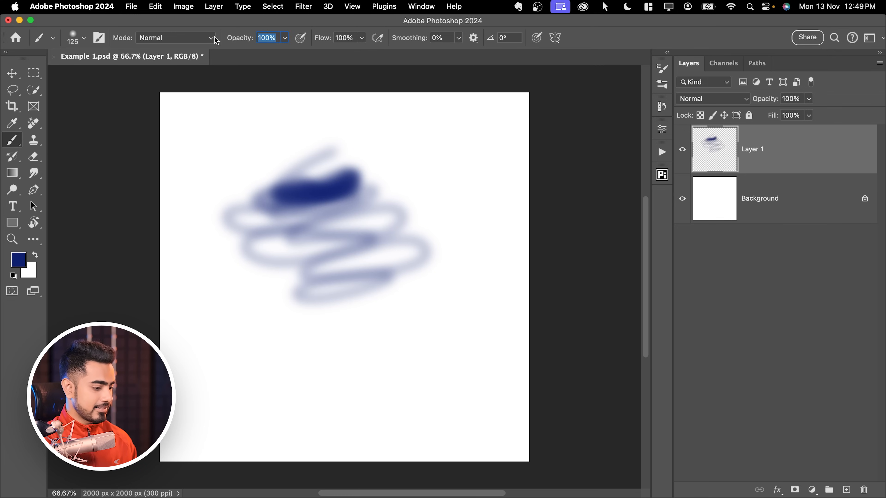
Set the brush opacity to 10%, enlarge the tip to 175 px, and paint faint areas around the scribble
type("10")
key("Return")
key("bracketright")
mouse_move(452, 138)
left_mouse_down()
mouse_move(429, 150)
mouse_move(483, 141)
left_mouse_up()
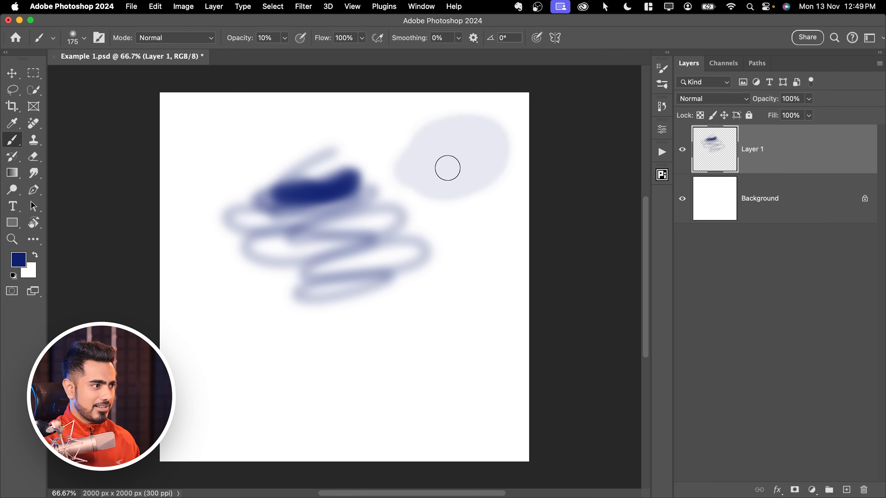
left_click_drag(448, 168, 494, 145)
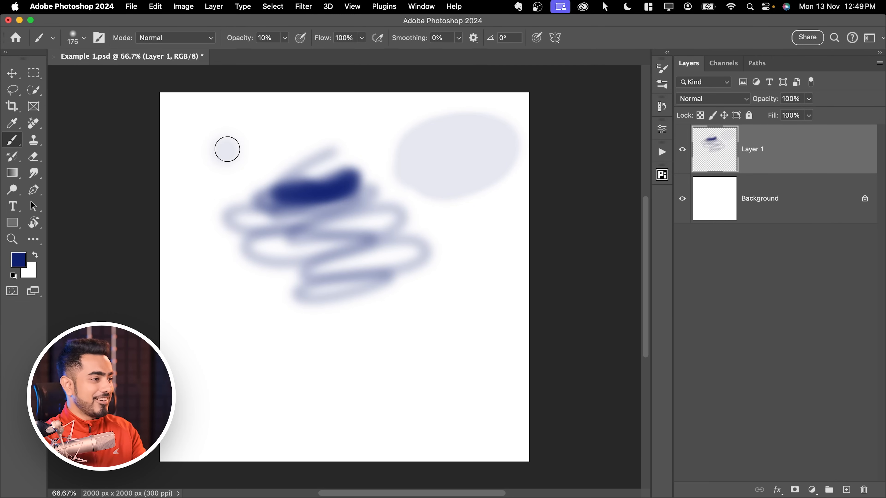
left_click_drag(226, 149, 446, 150)
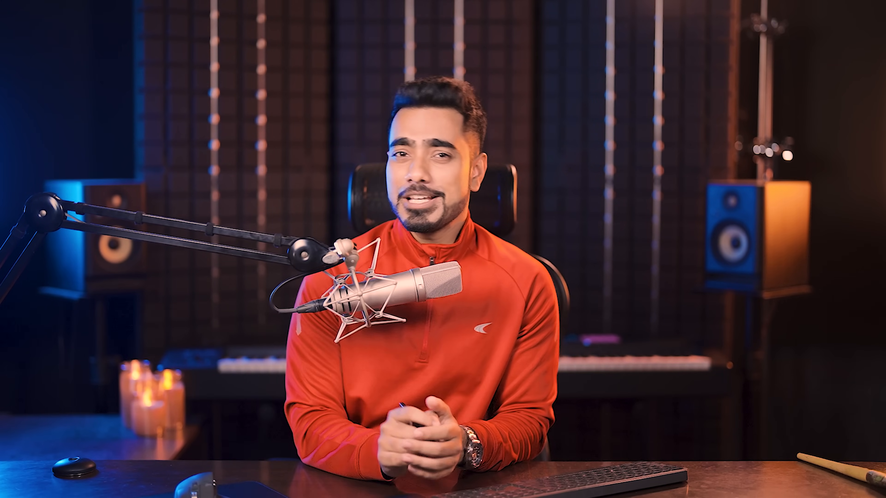
Paint a uniform wavy stroke on the brown paper, undo it, and paint a pressure-tapered stroke with a 500 px tip
mouse_move(182, 269)
left_mouse_down()
mouse_move(313, 291)
mouse_move(519, 262)
left_mouse_up()
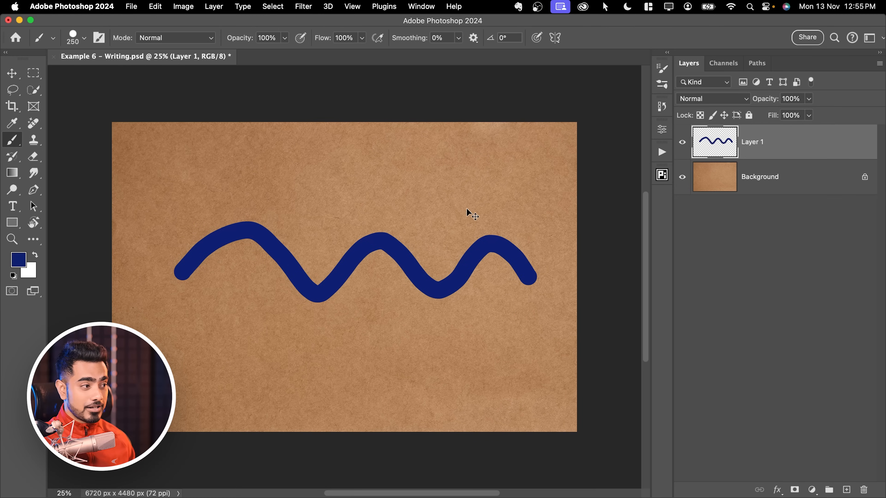
key("super+z")
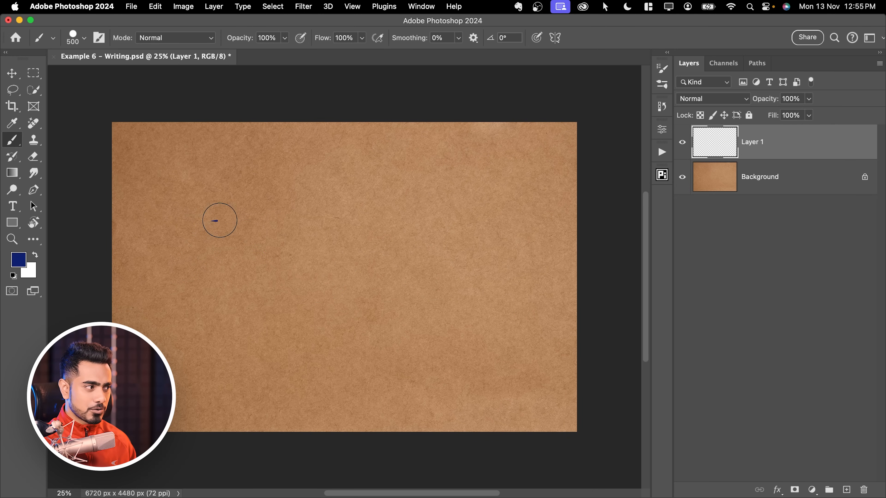
left_click_drag(375, 241, 242, 261)
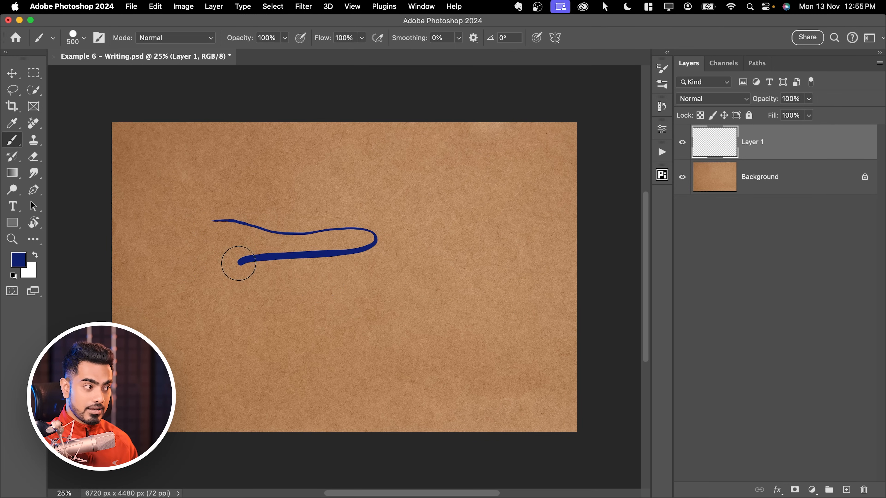
mouse_move(277, 288)
left_mouse_down()
mouse_move(338, 297)
mouse_move(216, 326)
mouse_move(320, 343)
mouse_move(397, 387)
mouse_move(470, 344)
mouse_move(474, 213)
mouse_move(298, 174)
mouse_move(134, 229)
mouse_move(155, 251)
left_mouse_up()
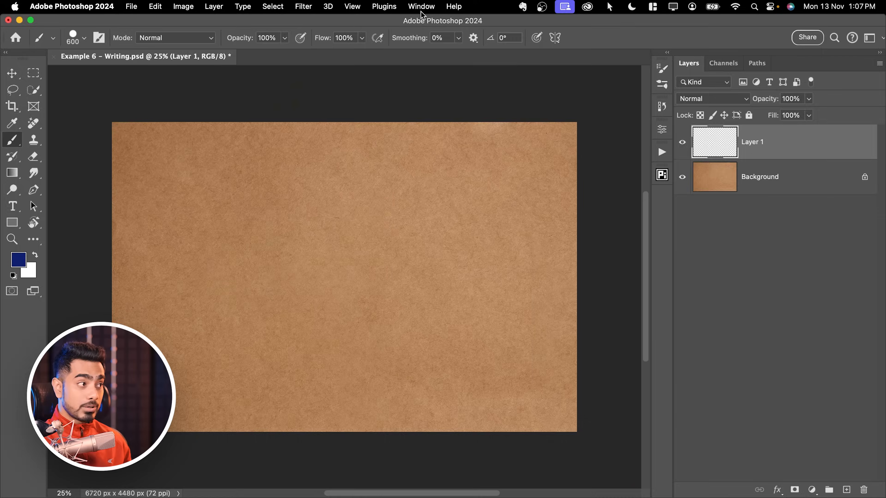
Open the Brush Settings and show the Shape Dynamics options
left_click(421, 7)
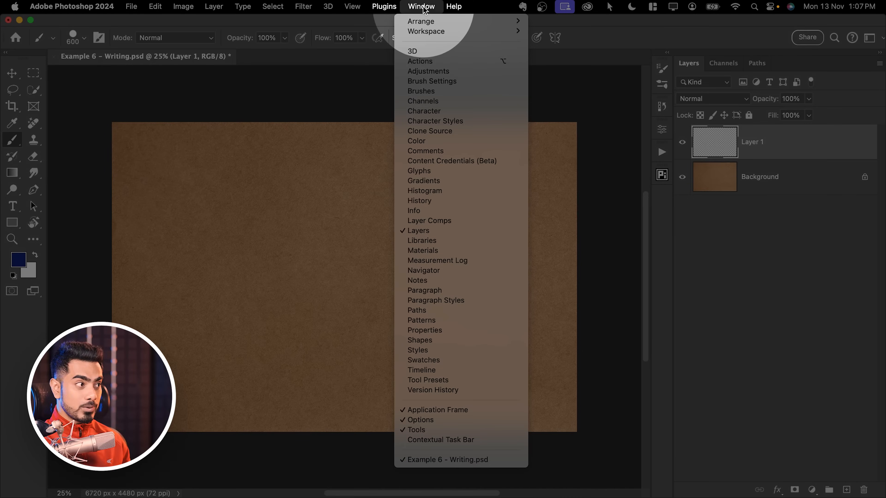
left_click(432, 82)
left_click(440, 106)
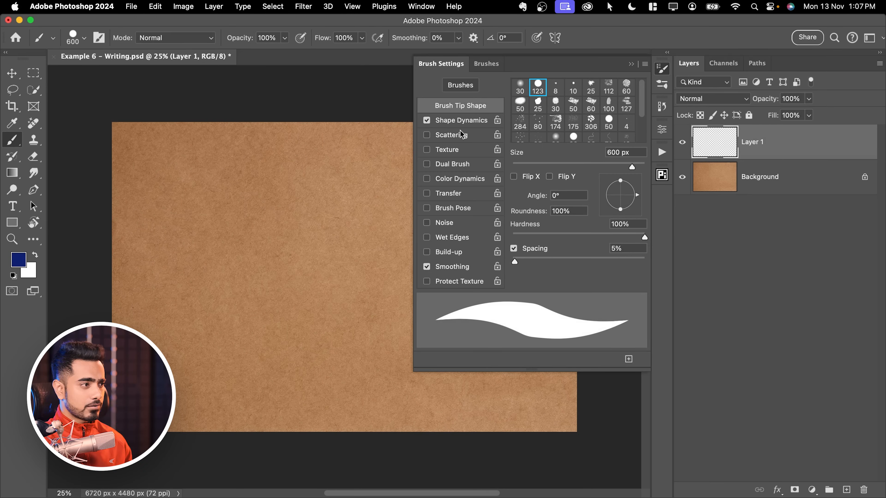
left_click(468, 127)
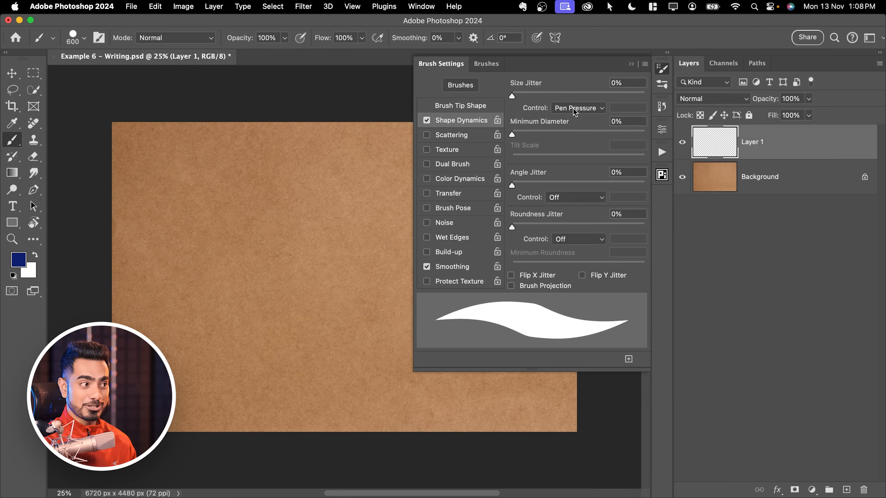
Set the Size Jitter control to Off, paint a test stroke on the paper, and undo it
left_click(573, 109)
left_click(567, 84)
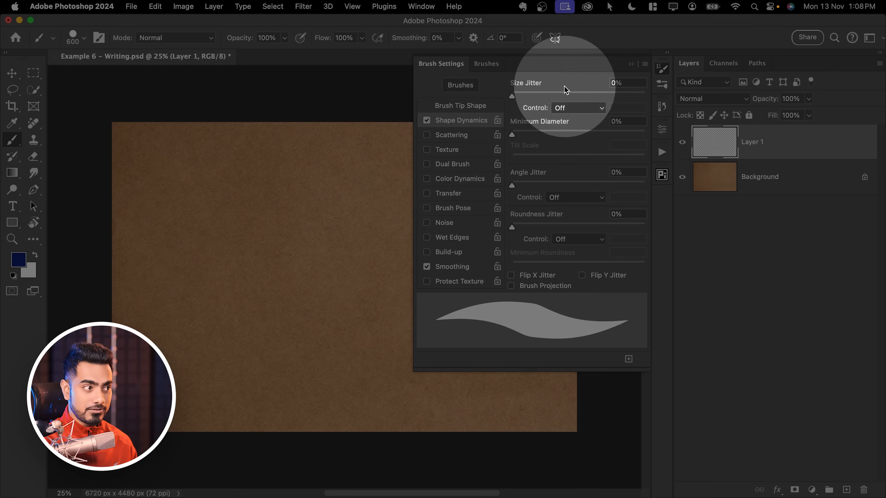
mouse_move(170, 177)
left_mouse_down()
mouse_move(192, 159)
mouse_move(198, 208)
mouse_move(271, 214)
mouse_move(244, 272)
mouse_move(328, 284)
mouse_move(323, 325)
mouse_move(343, 367)
left_mouse_up()
key("super+z")
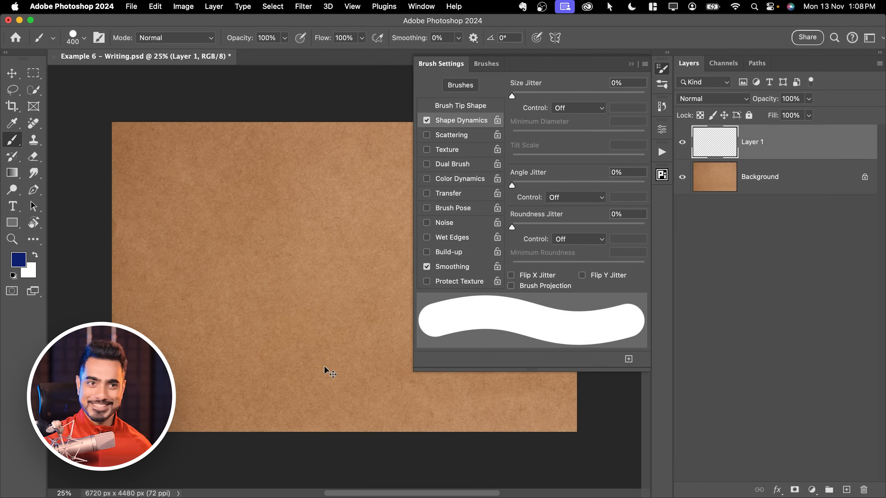
Disable Shape Dynamics, enable Transfer with pen-pressure control, and paint a test stroke across the paper
left_click(426, 120)
left_click(443, 195)
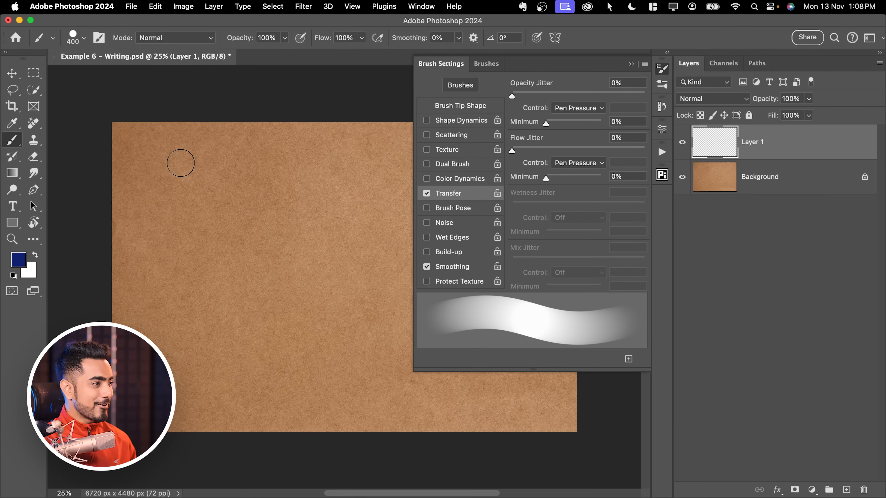
mouse_move(169, 163)
left_mouse_down()
mouse_move(204, 165)
mouse_move(176, 194)
mouse_move(233, 189)
mouse_move(200, 216)
mouse_move(209, 223)
mouse_move(255, 223)
mouse_move(210, 247)
mouse_move(269, 253)
mouse_move(213, 279)
mouse_move(283, 287)
mouse_move(233, 312)
mouse_move(297, 311)
mouse_move(257, 339)
mouse_move(300, 334)
mouse_move(304, 347)
mouse_move(286, 368)
mouse_move(342, 367)
mouse_move(312, 393)
mouse_move(362, 389)
mouse_move(359, 404)
mouse_move(405, 367)
mouse_move(343, 353)
mouse_move(400, 321)
mouse_move(334, 305)
mouse_move(379, 278)
mouse_move(328, 267)
mouse_move(389, 254)
mouse_move(336, 249)
mouse_move(382, 225)
left_mouse_up()
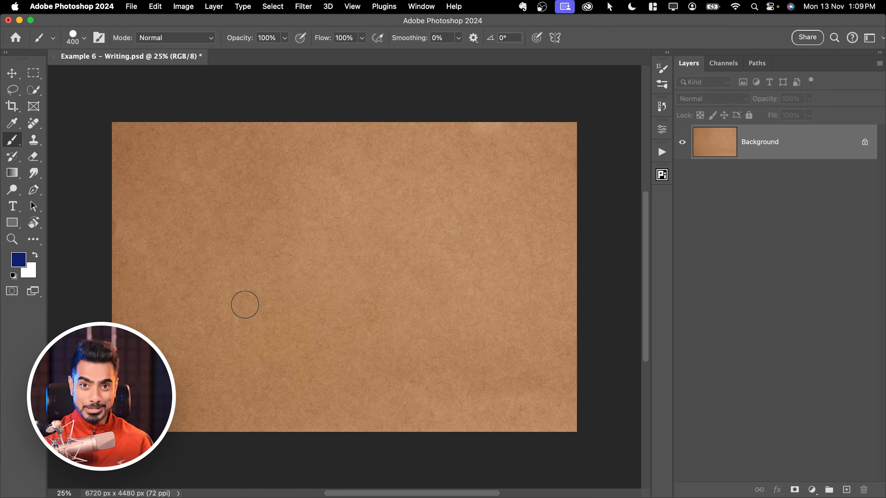
Choose the Hard Round Pressure Size preset and draw a dark blue treble-clef flourish on Layer 1 with 100% smoothing
left_click(72, 41)
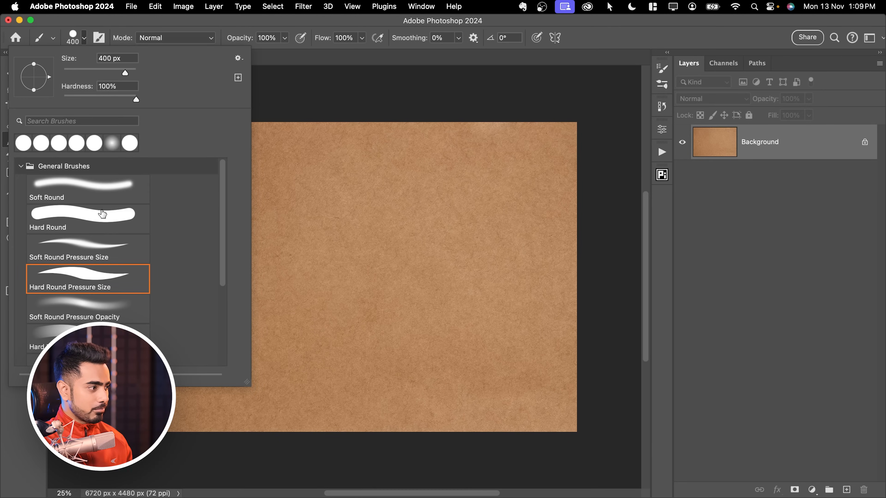
left_click(86, 284)
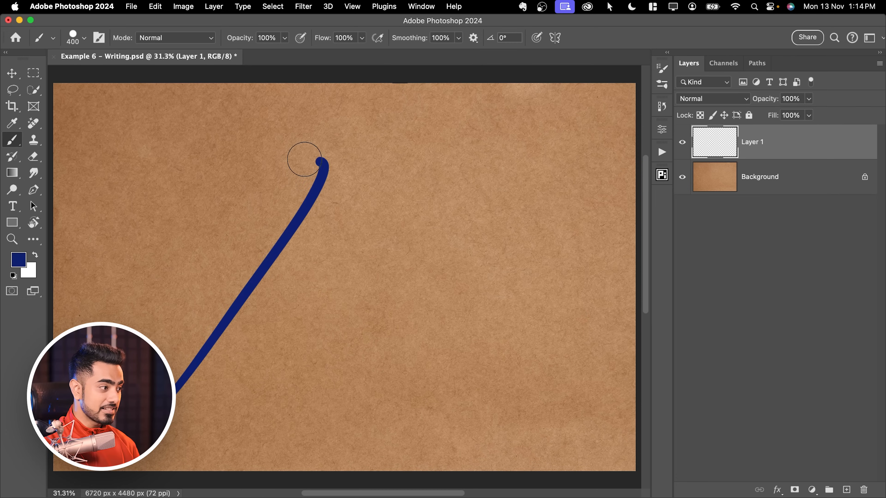
mouse_move(304, 160)
left_mouse_down()
mouse_move(269, 242)
mouse_move(294, 370)
mouse_move(169, 404)
mouse_move(192, 285)
mouse_move(286, 322)
mouse_move(198, 385)
mouse_move(212, 302)
mouse_move(230, 342)
mouse_move(268, 334)
left_mouse_up()
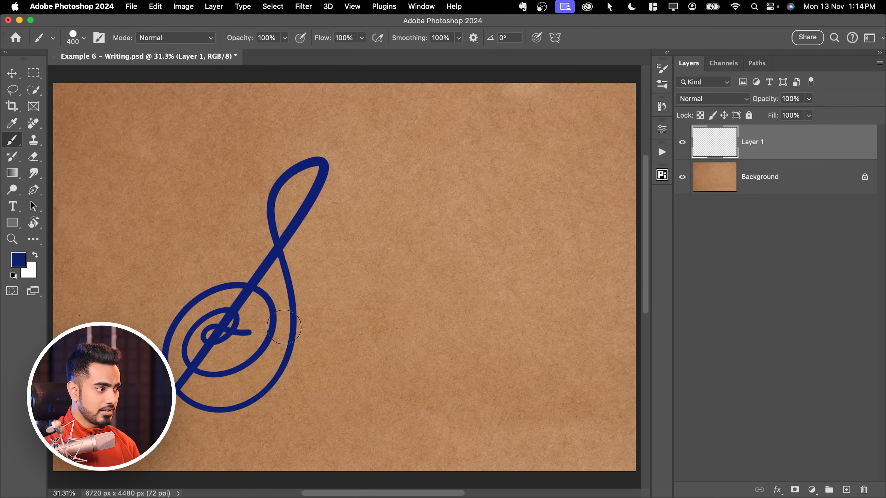
left_click_drag(328, 311, 315, 295)
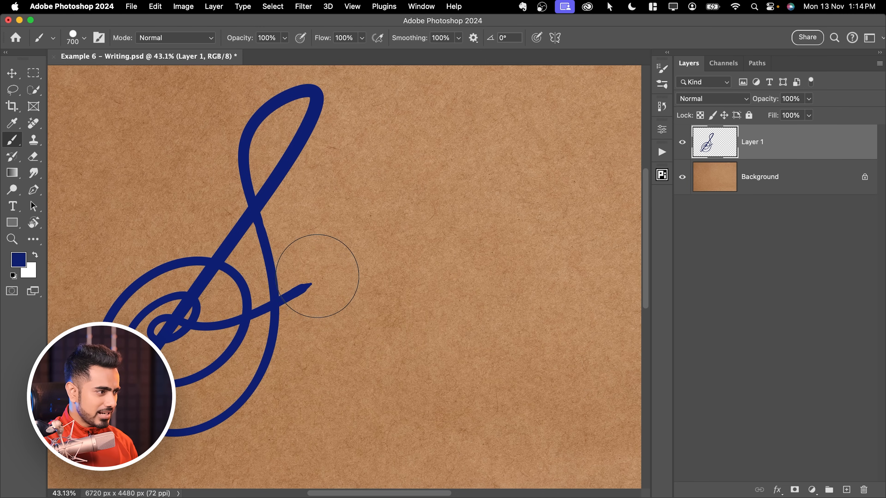
Undo a short trial stroke at the flourish's tip and switch the brush cursor to the precise crosshair
mouse_move(301, 286)
left_mouse_down()
mouse_move(341, 258)
mouse_move(338, 269)
mouse_move(314, 276)
left_mouse_up()
key("super+z")
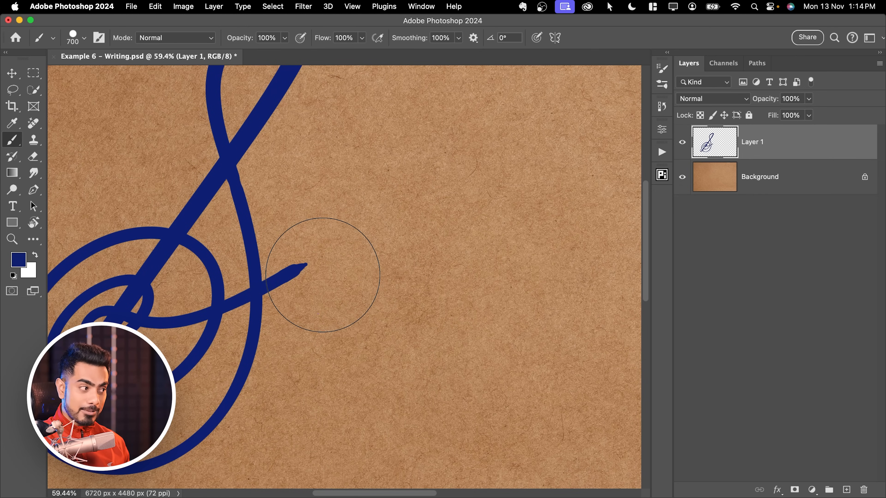
key("Caps_Lock")
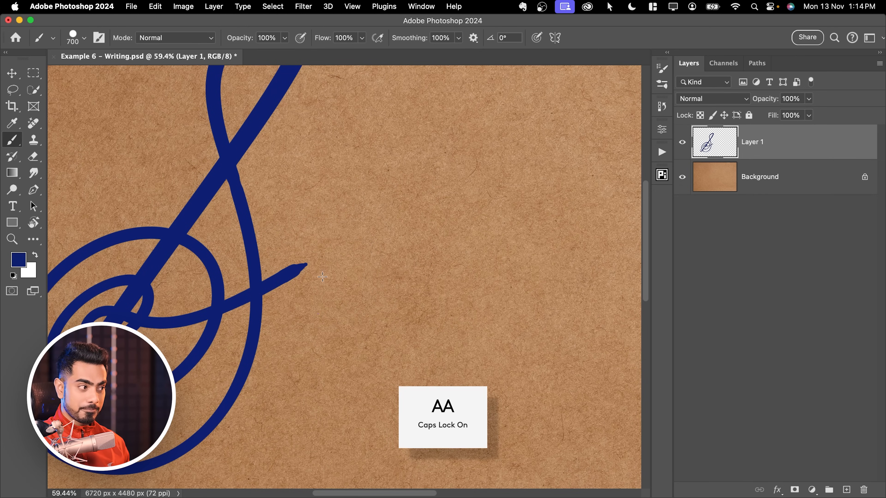
Hand-letter "ing" from the flourish's tip to complete the word "Sing" on Layer 1, and toggle the brush cursor display
left_click_drag(308, 273, 332, 244)
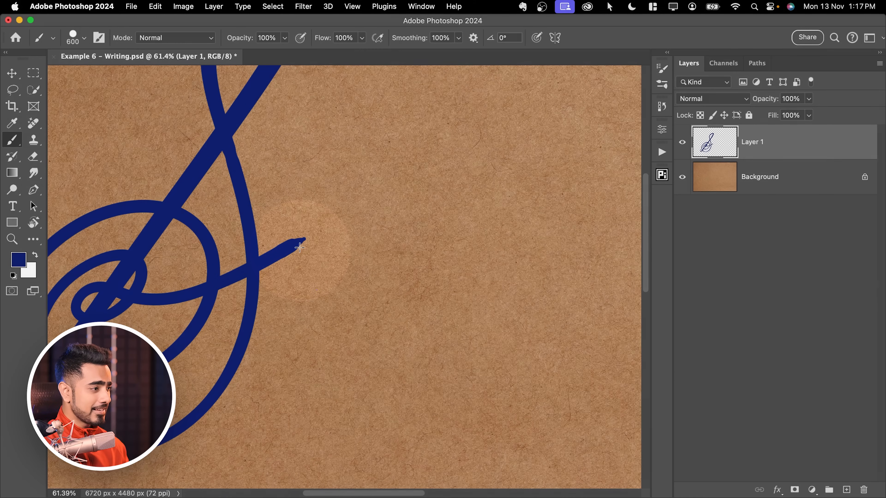
mouse_move(300, 247)
left_mouse_down()
mouse_move(295, 304)
mouse_move(353, 224)
mouse_move(383, 293)
mouse_move(424, 285)
mouse_move(362, 450)
mouse_move(602, 207)
left_mouse_up()
left_click(307, 206)
key("super+0")
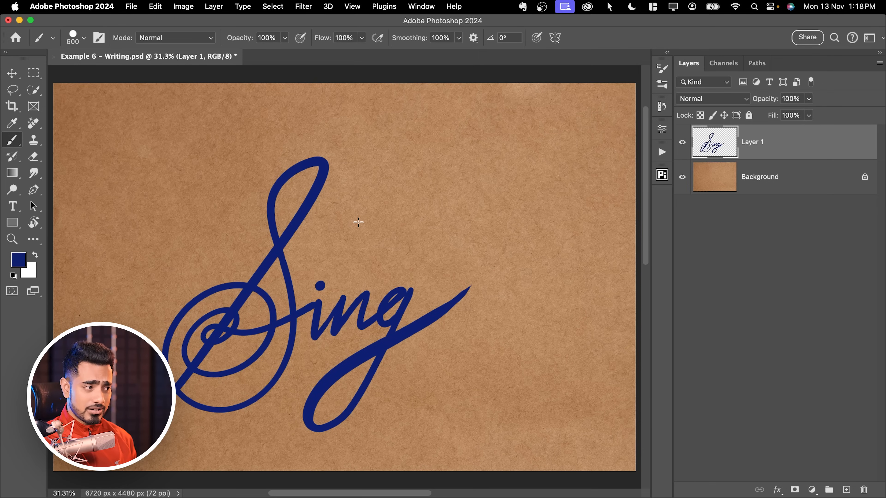
key("Caps_Lock")
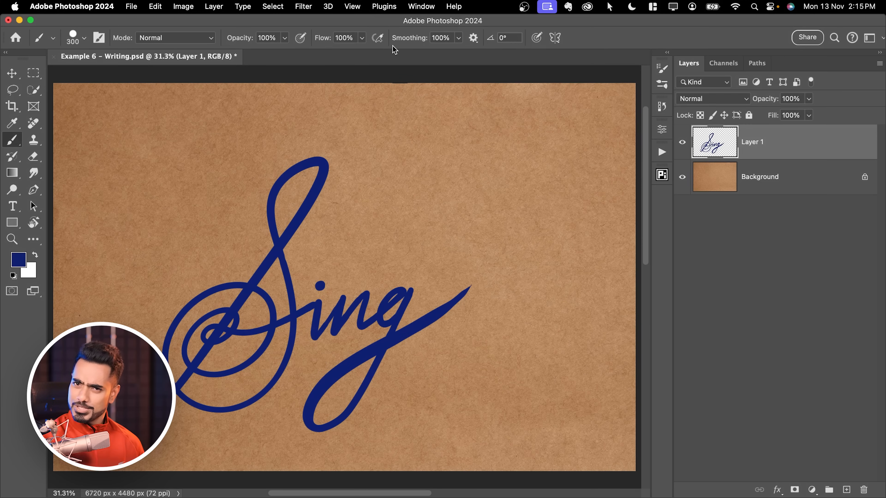
Hide Layer 1, add a new layer, set the brush size to 400 px and switch to the precise crosshair cursor
left_click(682, 142)
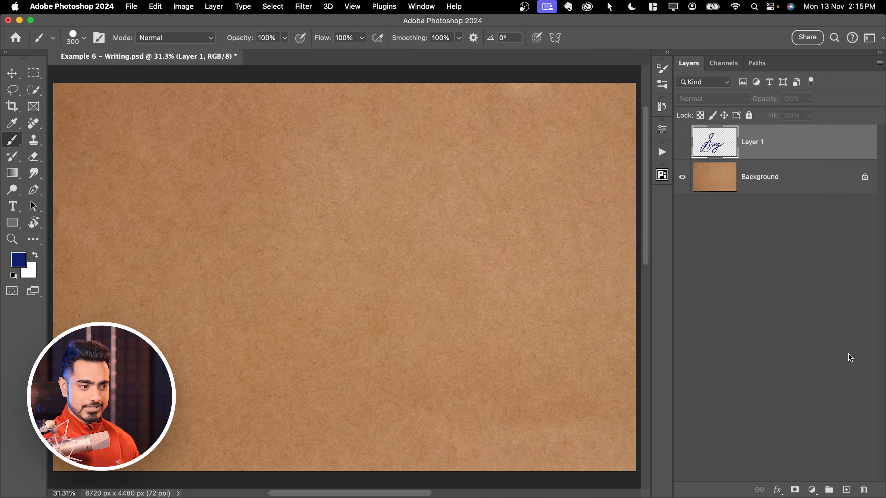
left_click(847, 489)
key("bracketright")
key("bracketright")
key("bracketleft")
key("Caps_Lock")
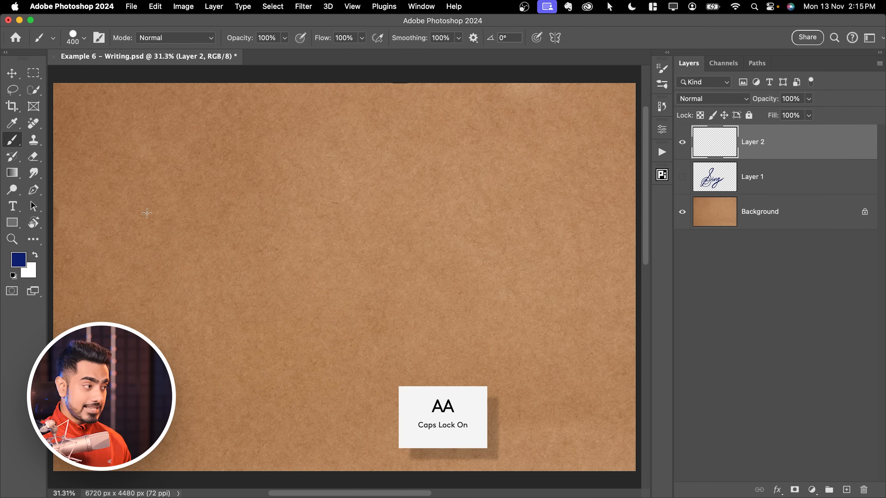
Paint a wavy stroke at 100% smoothing, set Smoothing to 0%, paint a second wavy stroke below, and undo both strokes
mouse_move(101, 142)
left_mouse_down()
mouse_move(134, 167)
mouse_move(274, 131)
mouse_move(253, 176)
mouse_move(387, 158)
mouse_move(492, 192)
left_mouse_up()
left_click_drag(414, 41, 103, 65)
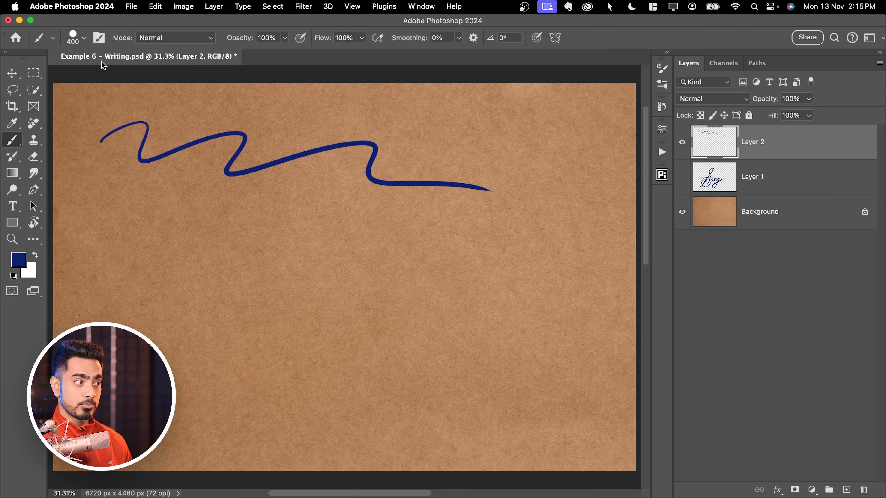
mouse_move(98, 226)
left_mouse_down()
mouse_move(144, 240)
mouse_move(327, 221)
mouse_move(474, 291)
mouse_move(532, 290)
left_mouse_up()
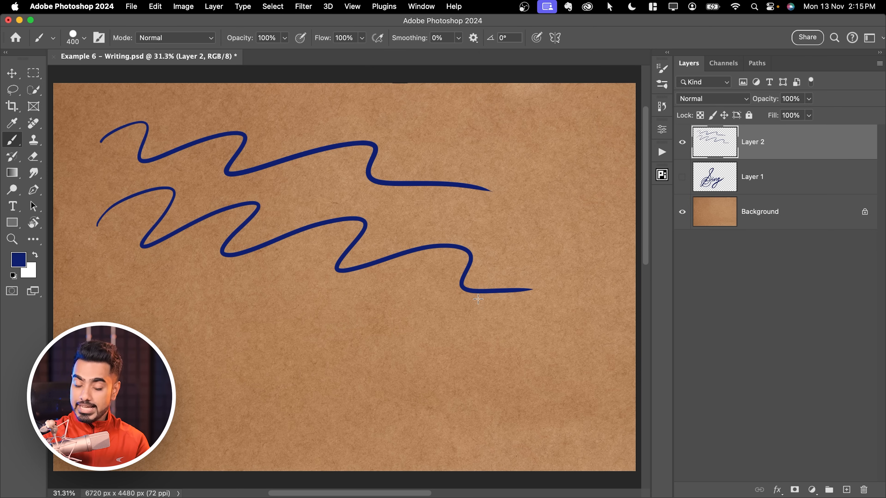
key("ctrl+z")
Hand-letter the word "Beautiful" in dark blue on Layer 2 with a 400 px brush and 0% smoothing
mouse_move(237, 133)
left_mouse_down()
mouse_move(164, 275)
mouse_move(190, 230)
mouse_move(162, 229)
mouse_move(195, 250)
mouse_move(329, 201)
mouse_move(344, 219)
mouse_move(392, 199)
left_mouse_up()
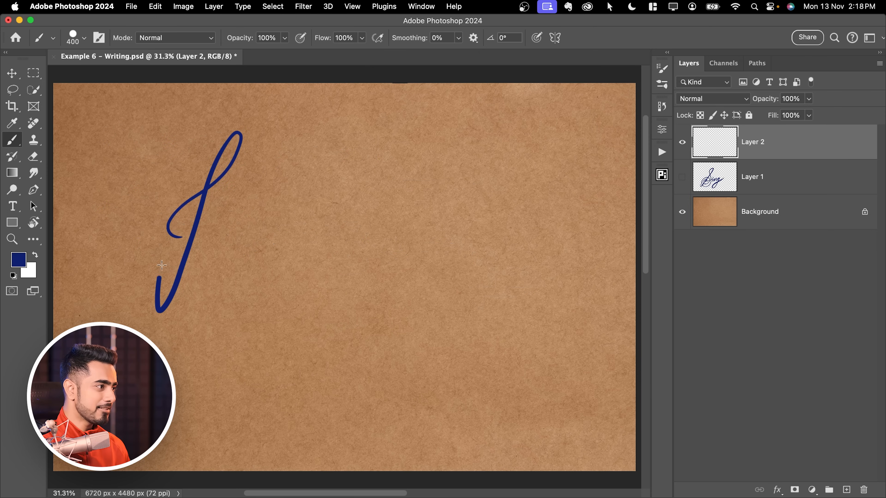
left_click_drag(208, 243, 349, 226)
left_click_drag(414, 223, 287, 262)
left_click_drag(445, 232, 348, 258)
left_click_drag(361, 256, 355, 230)
Add a new layer above the "Beautiful" lettering, raise the stroke smoothing, and draw a freehand stroke on it
left_click(847, 489)
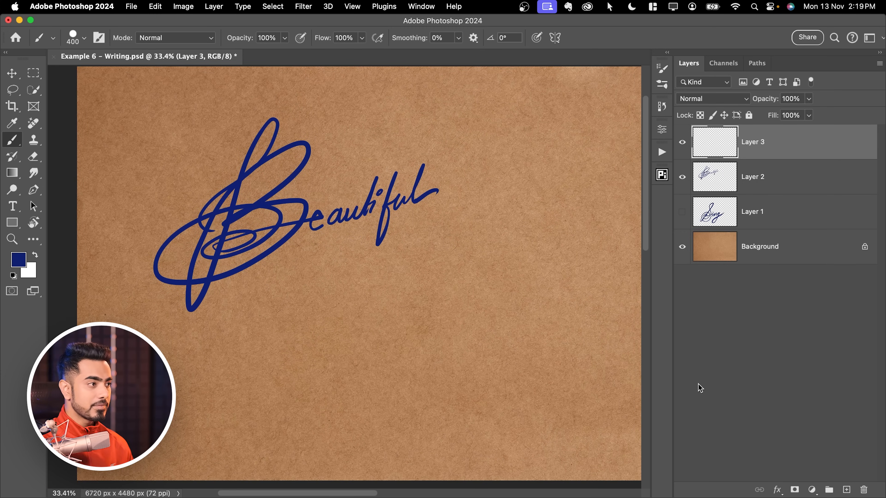
left_click_drag(403, 43, 539, 37)
left_click_drag(355, 238, 298, 192)
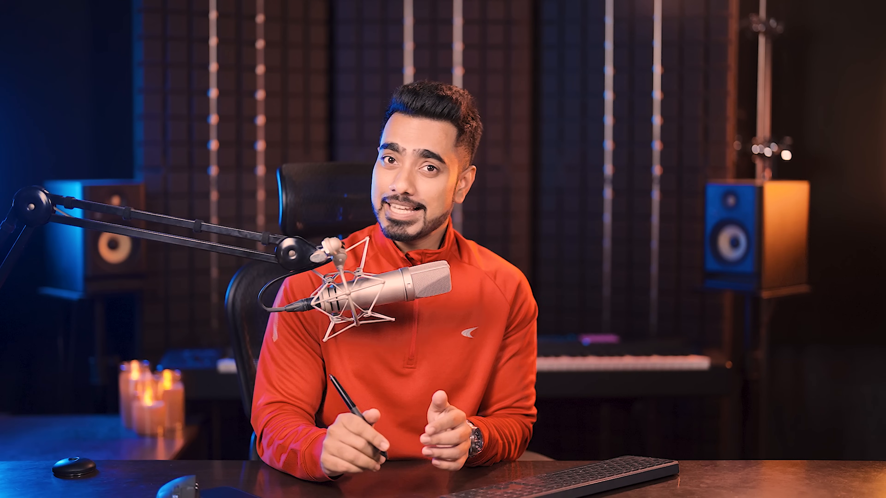
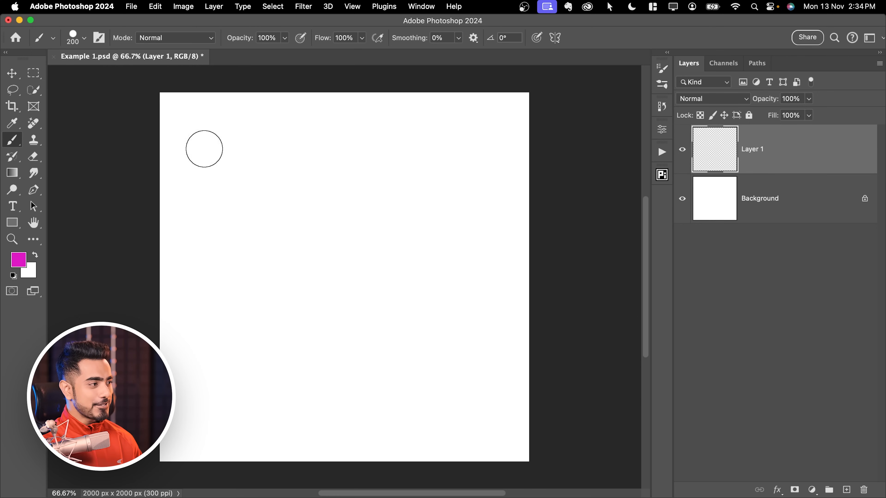
Paint a magenta zigzag on Layer 1 with the 200 px brush, and switch to the Eraser tool and back to the Brush
mouse_move(204, 149)
left_mouse_down()
mouse_move(243, 156)
mouse_move(270, 180)
mouse_move(272, 226)
mouse_move(361, 224)
mouse_move(338, 281)
mouse_move(398, 296)
left_mouse_up()
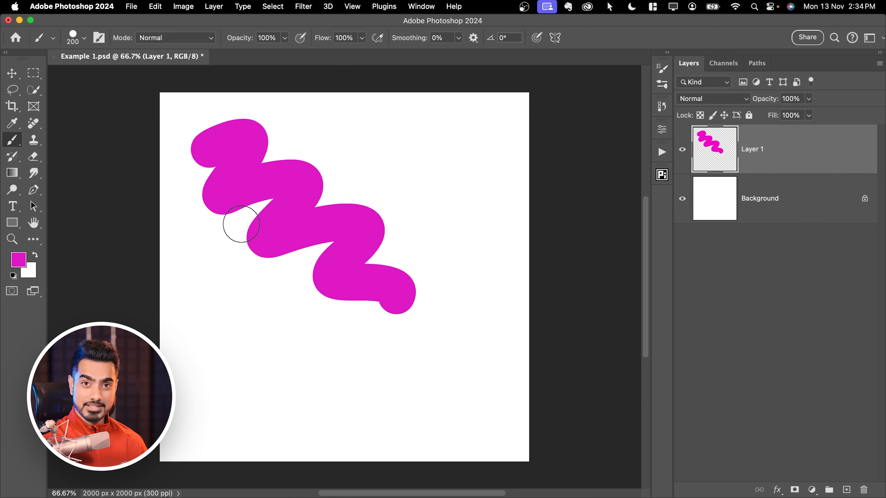
left_click(34, 157)
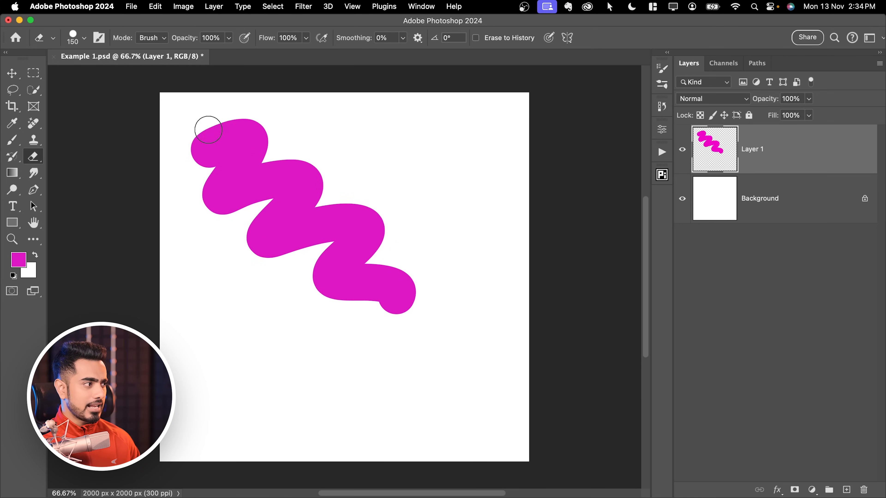
left_click(13, 141)
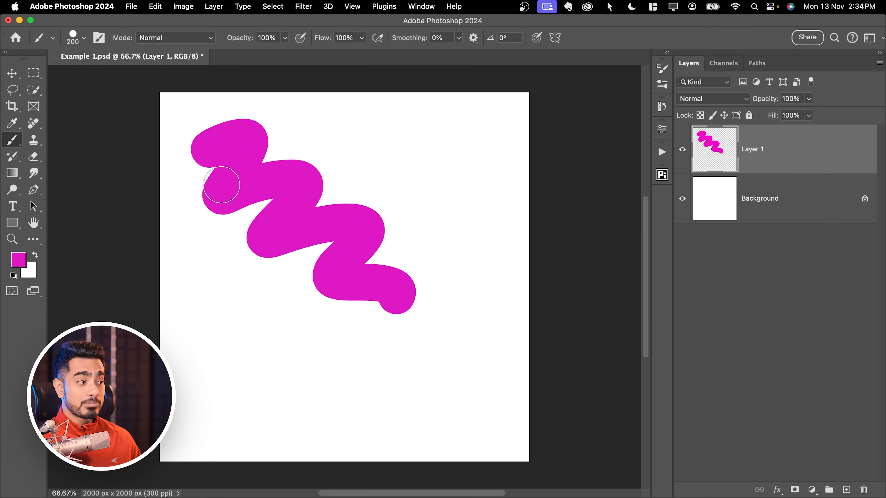
Erase the zigzag's lower end using the Brush tool, extend the zigzag in magenta toward the canvas's lower right, and try erasing again
left_click_drag(472, 317, 389, 293)
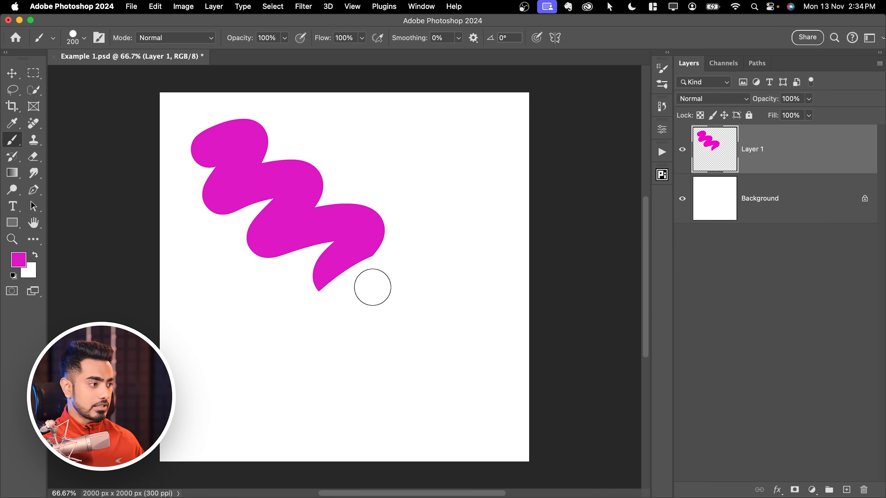
left_click_drag(367, 260, 441, 385)
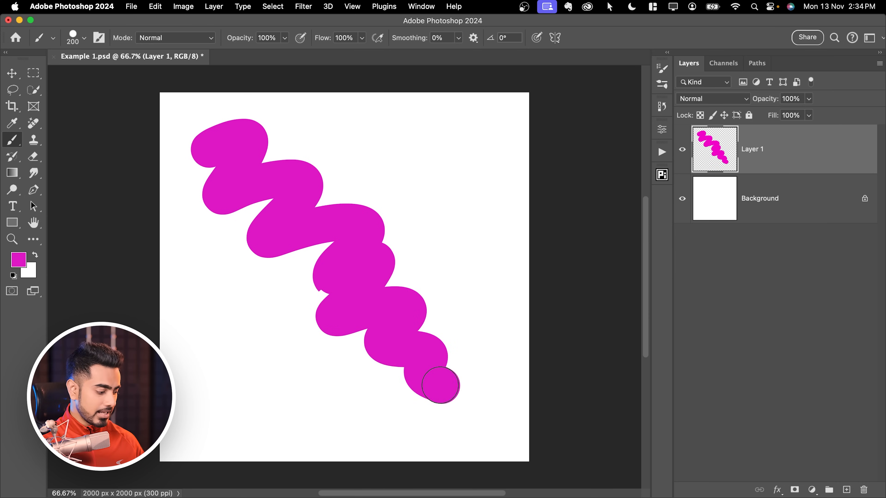
mouse_move(478, 364)
left_mouse_down()
mouse_move(407, 403)
mouse_move(428, 334)
mouse_move(400, 345)
mouse_move(471, 386)
left_mouse_up()
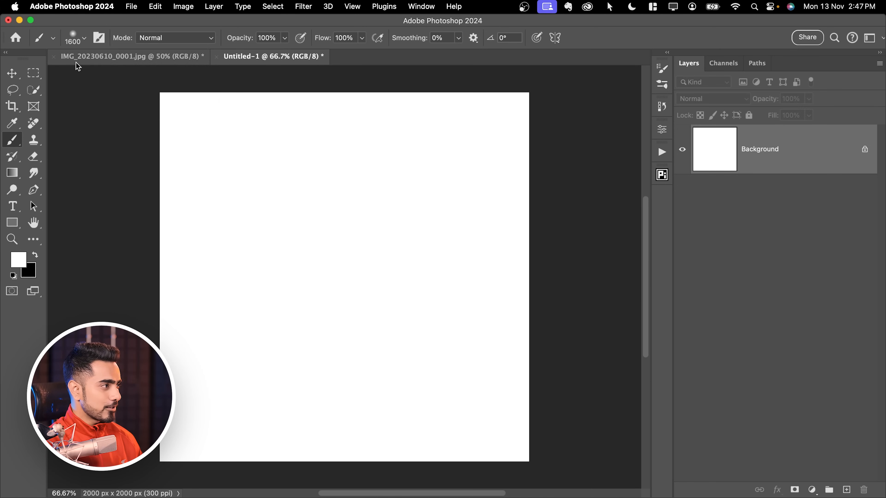
Choose a hard round brush and reduce its size to 175 px
left_click(82, 38)
left_click(108, 218)
left_click(751, 174)
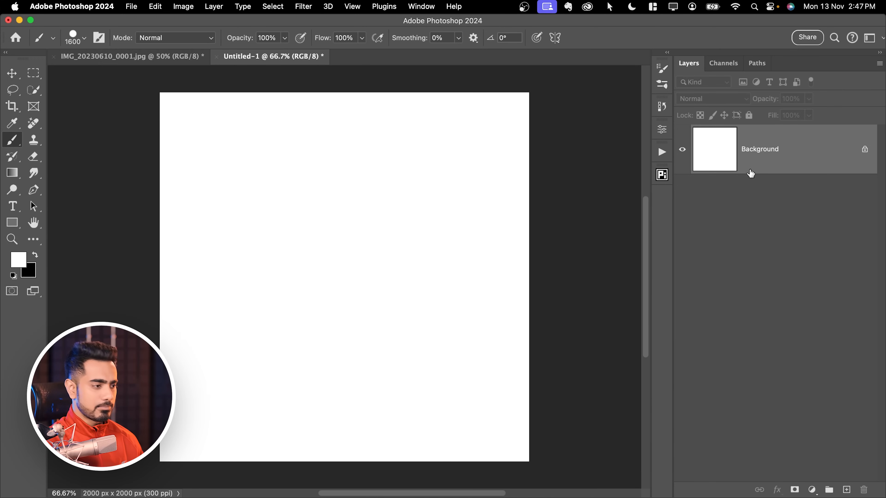
key("bracketleft")
key("bracketleft")
key("bracketleft")
key("bracketleft")
key("bracketleft")
key("bracketleft")
key("bracketleft")
key("bracketleft")
key("bracketleft")
key("bracketleft")
key("bracketleft")
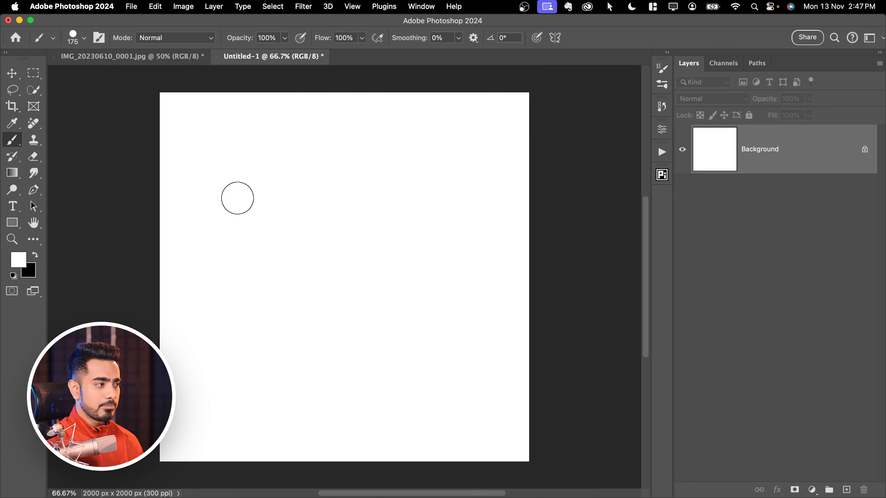
Paint a large black Z-shaped squiggle across the white canvas, plus short strokes near its upper-right and lower-left corners
mouse_move(251, 176)
left_mouse_down()
mouse_move(249, 198)
mouse_move(386, 225)
mouse_move(316, 332)
mouse_move(454, 375)
left_mouse_up()
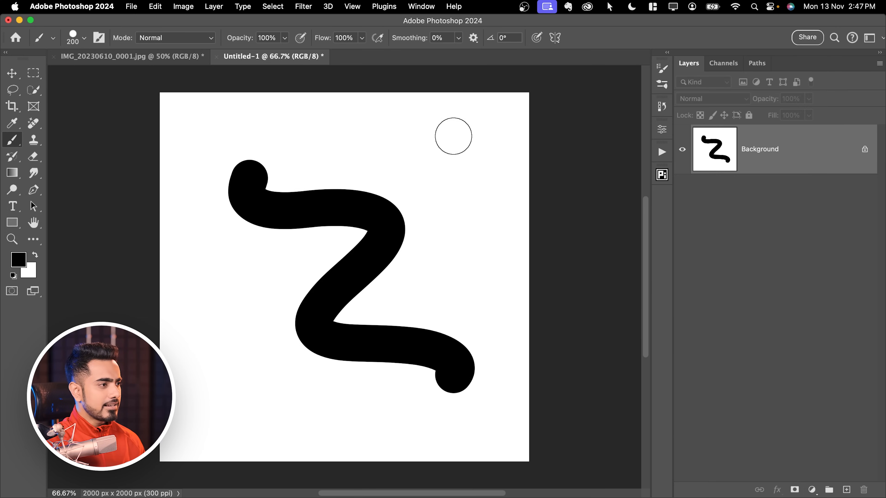
left_click_drag(452, 126, 493, 188)
left_click_drag(213, 325, 250, 433)
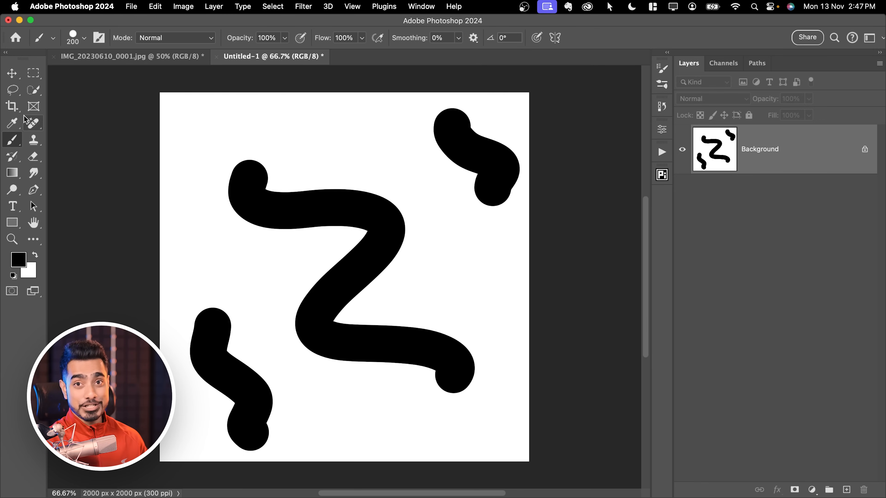
Lasso the central Z-shaped squiggle and define it as a brush preset named Test
left_click(12, 90)
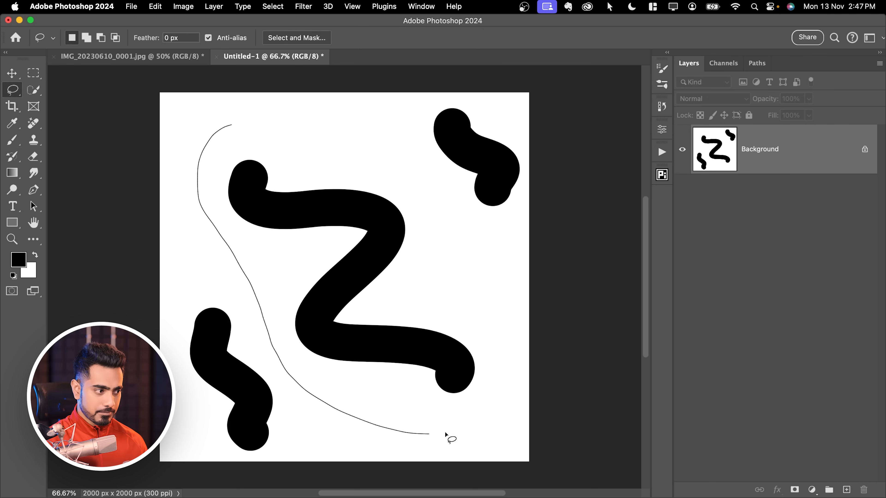
mouse_move(501, 328)
left_mouse_down()
mouse_move(370, 147)
mouse_move(230, 125)
left_mouse_up()
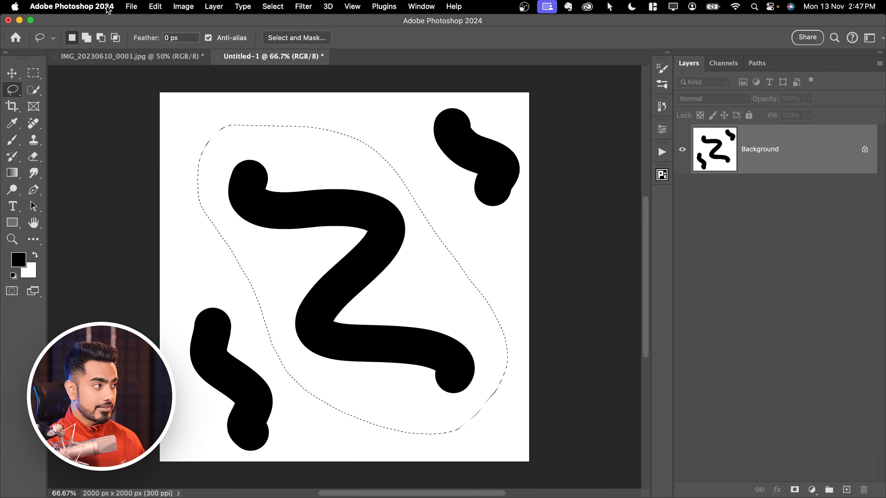
left_click(156, 6)
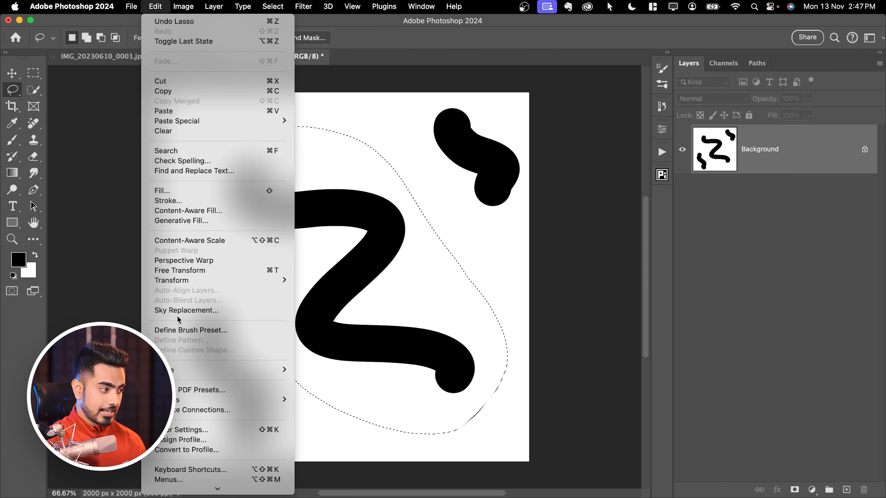
left_click(190, 330)
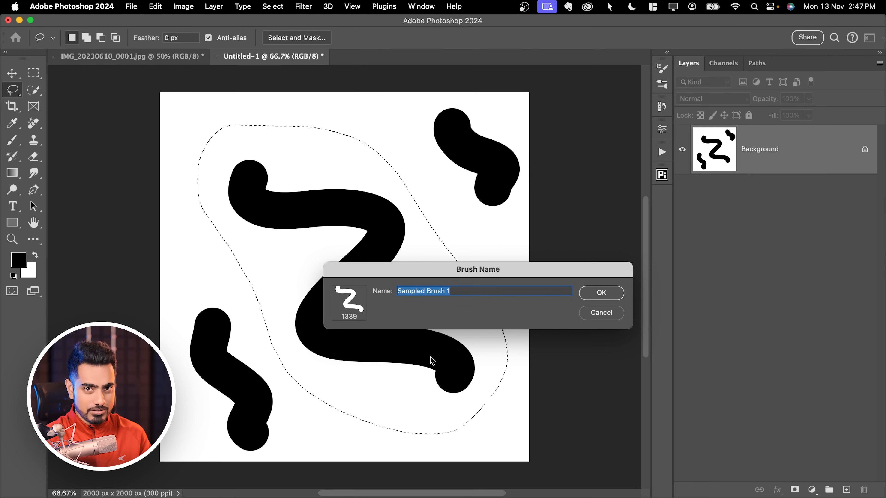
type("Test")
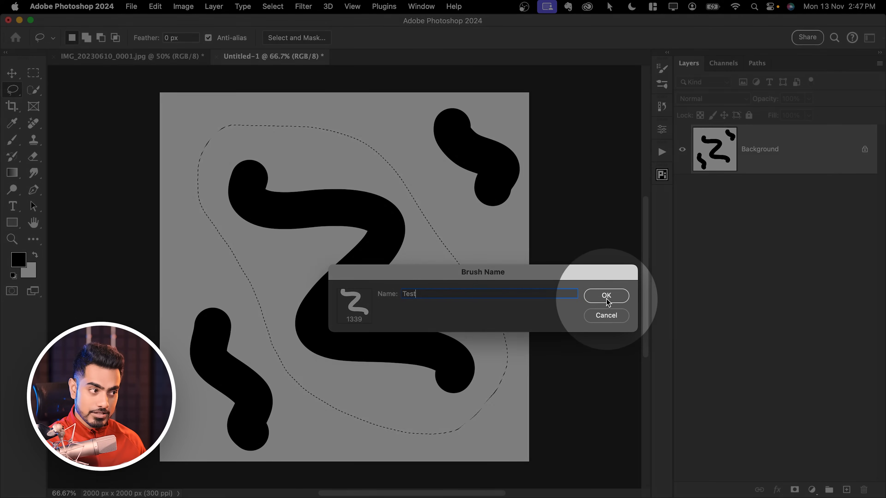
left_click(601, 292)
Return to the Brush tool, deselect the lassoed area, and undo the painted black strokes
key("b")
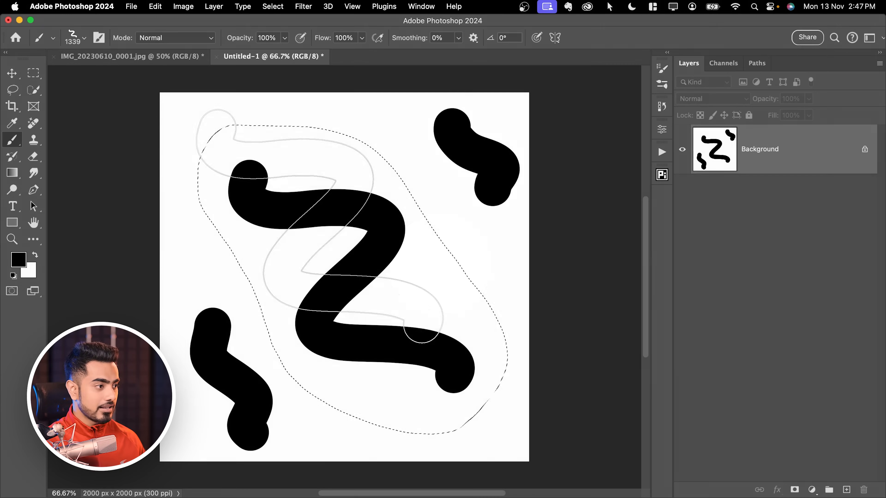
key("super+d")
key("super+z")
key("super+z")
key("super+z")
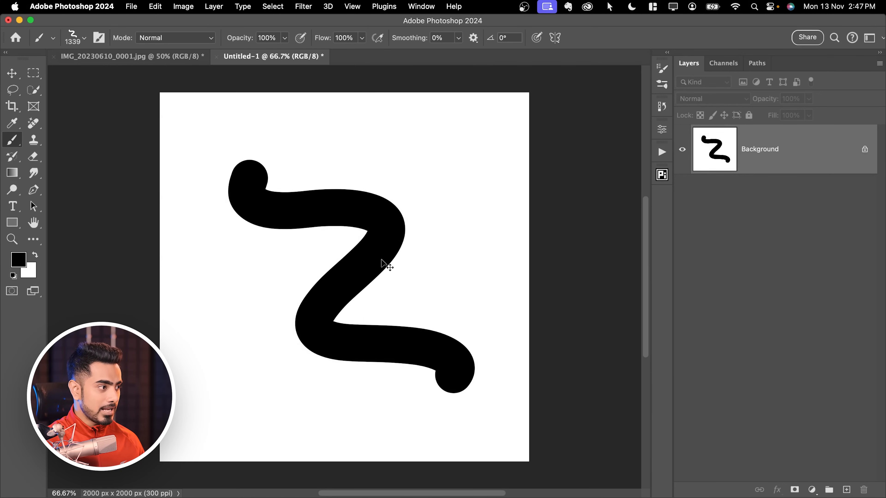
Reduce the Test brush to 900 px, stamp a single black squiggle in the canvas's upper left, and undo it
key("bracketleft")
key("bracketleft")
key("bracketleft")
key("bracketleft")
key("bracketleft")
left_click(283, 215)
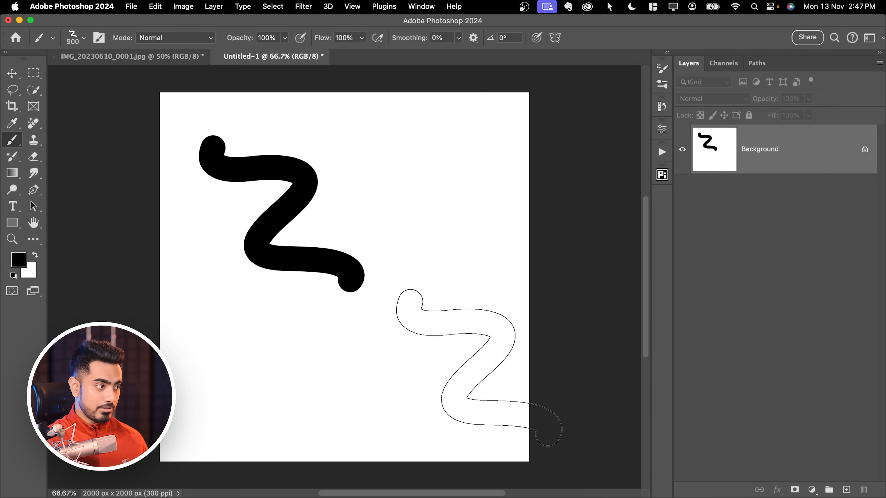
key("super+z")
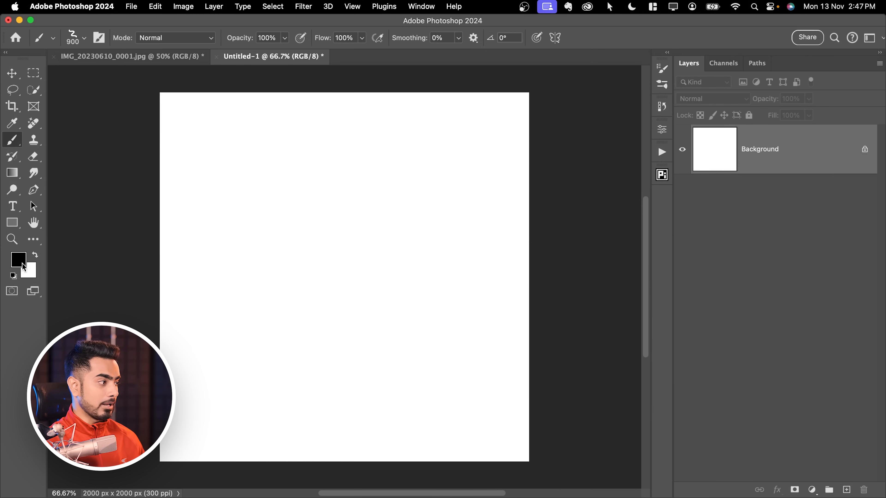
Set the foreground colour to red, try a single stamp and a continuous stroke with the Test brush, and undo both
left_click(23, 267)
left_click(682, 295)
left_click(790, 282)
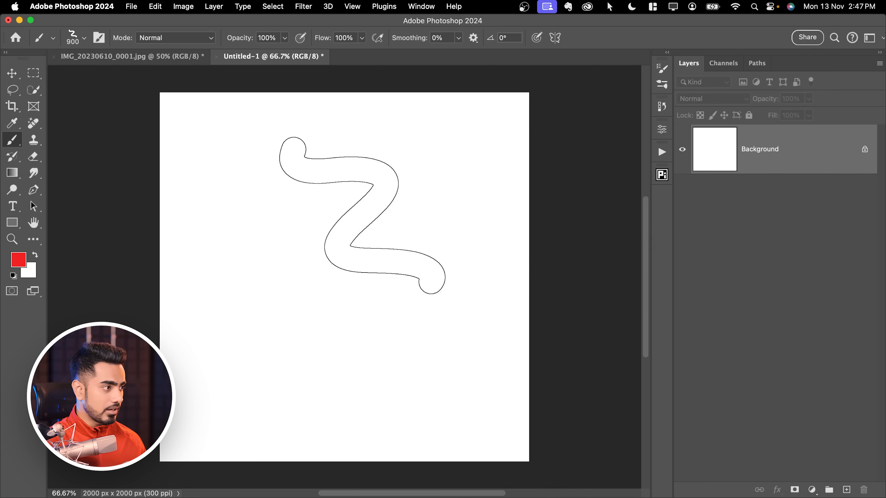
left_click(268, 197)
key("super+z")
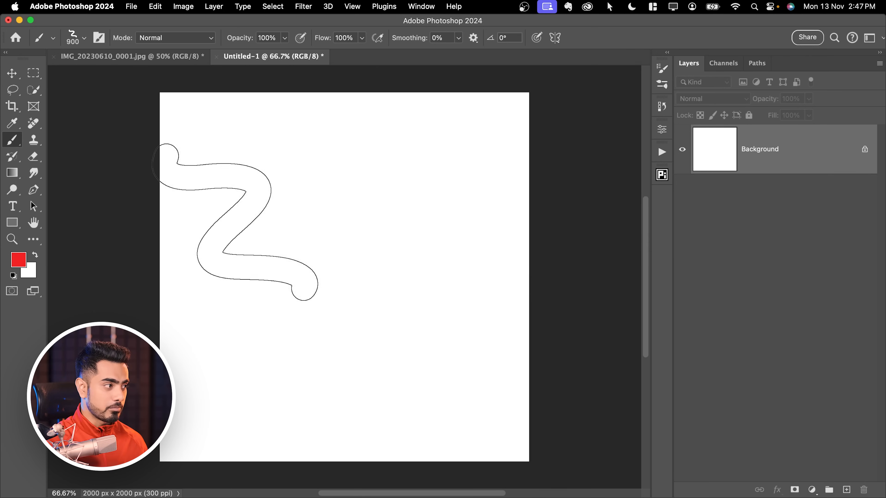
mouse_move(220, 238)
left_mouse_down()
mouse_move(278, 206)
mouse_move(388, 220)
mouse_move(283, 353)
mouse_move(390, 341)
mouse_move(518, 373)
left_mouse_up()
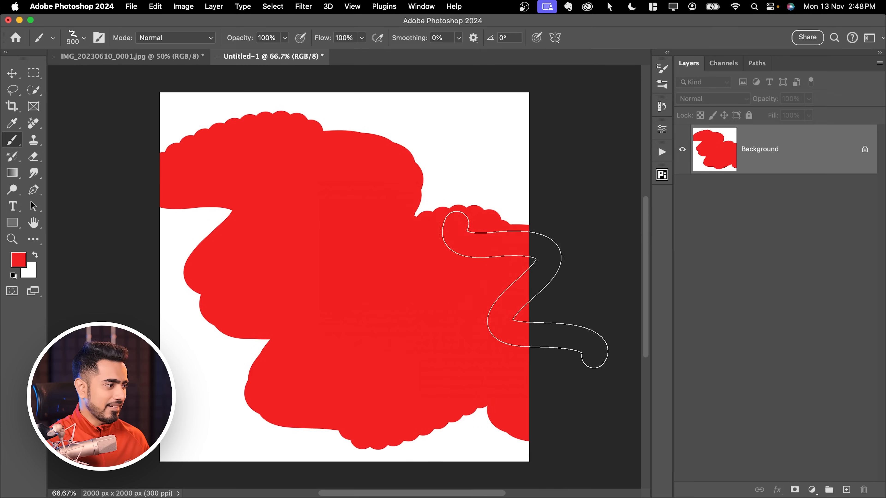
key("super+z")
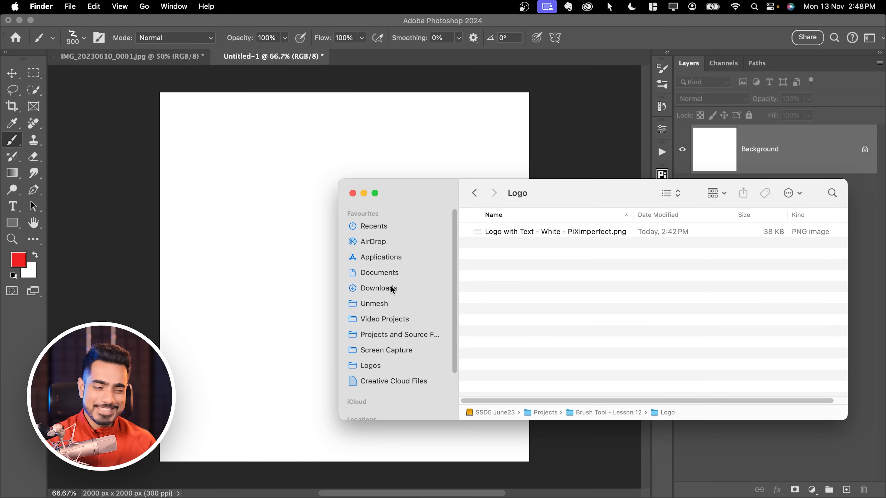
Place "Logo with Text - White - PiXimperfect.png" from the Logo folder onto the canvas, adjust its scale, and return to the Brush tool
left_click_drag(536, 238, 282, 233)
left_click_drag(528, 227, 501, 245)
key("Return")
key("b")
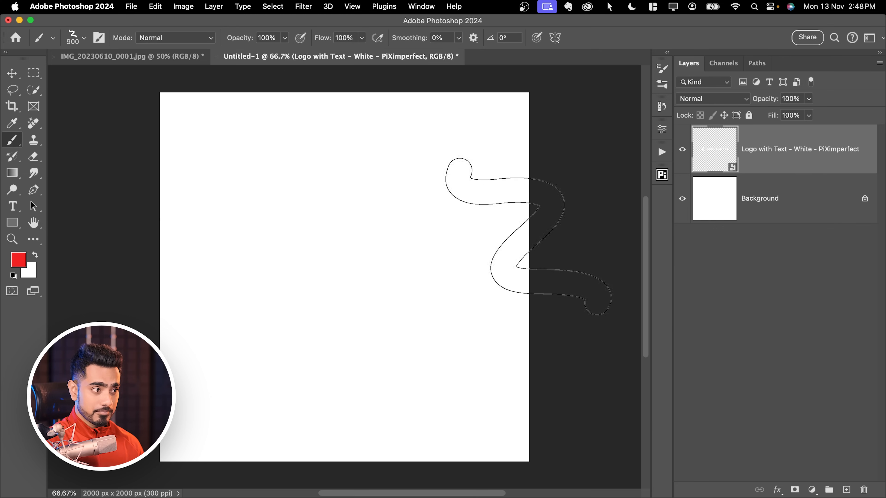
Add a black (000000) Solid Color fill layer above the white logo layer and clip it to the logo
left_click(683, 151, "alt")
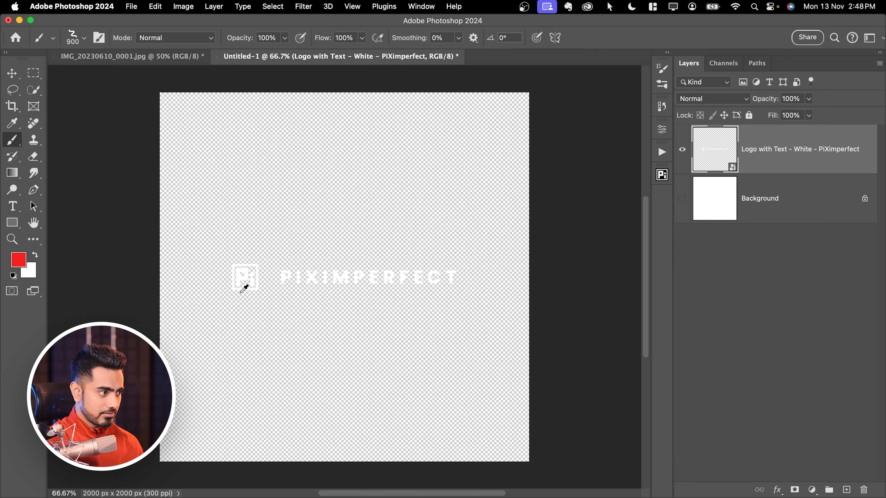
left_click(682, 159, "alt")
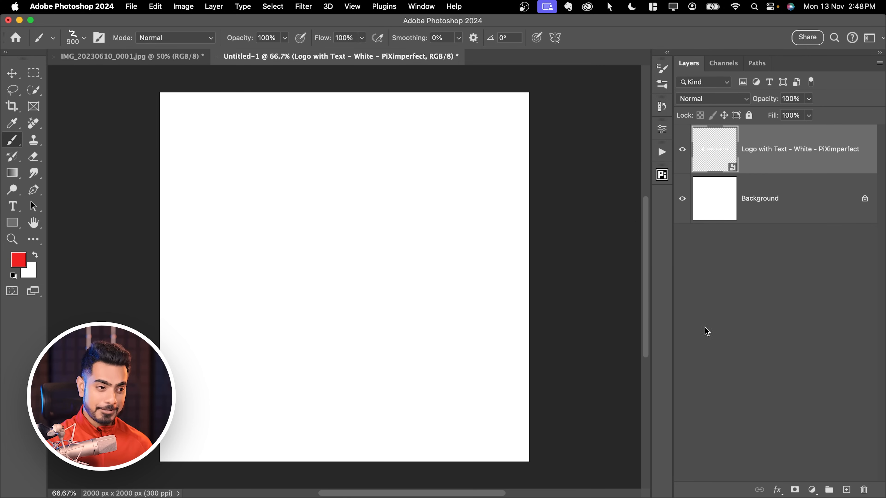
left_click(813, 490)
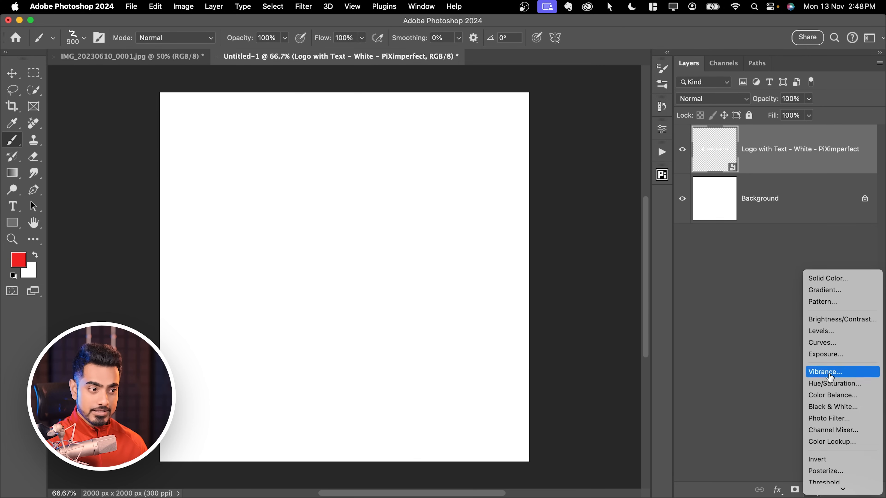
left_click(837, 281)
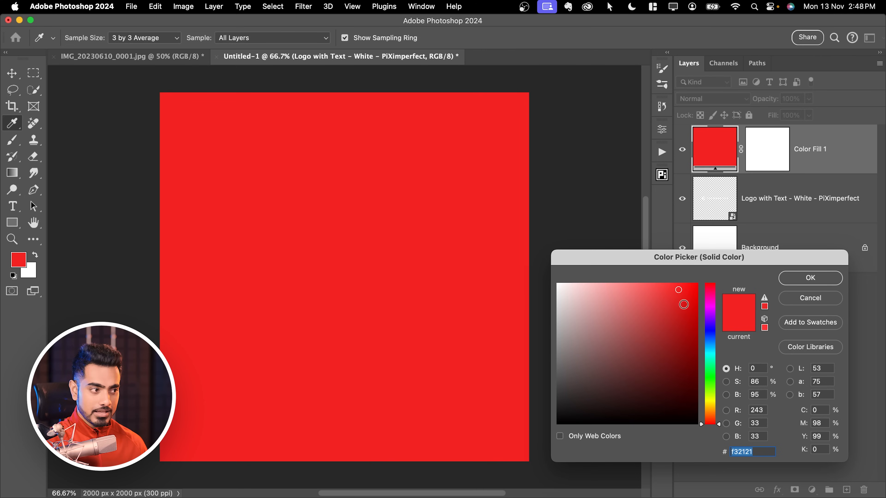
mouse_move(678, 290)
left_mouse_down()
mouse_move(583, 369)
mouse_move(504, 475)
left_mouse_up()
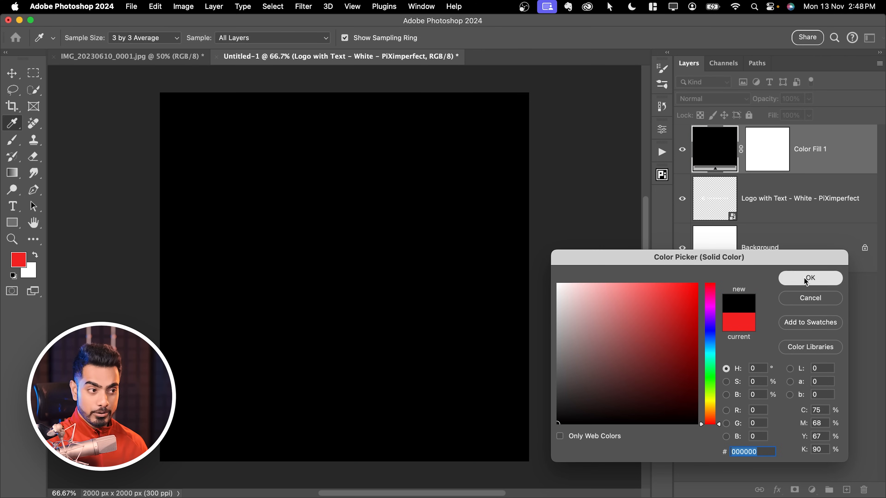
left_click(805, 280)
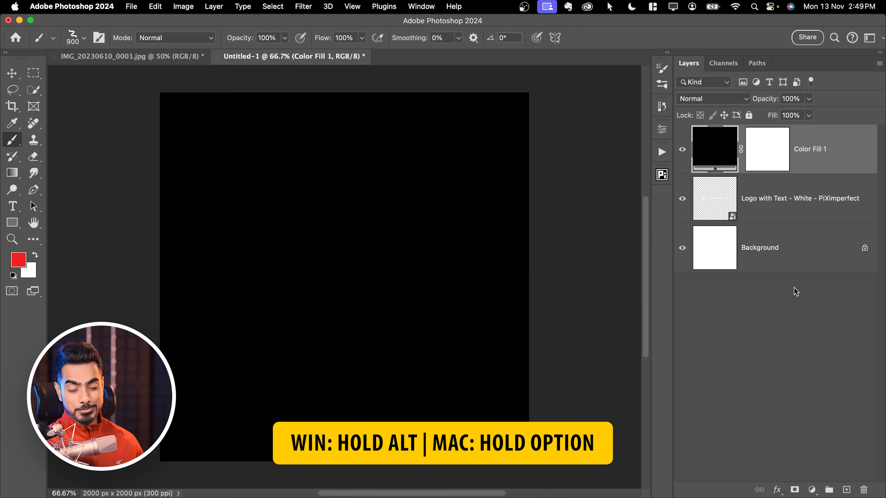
left_click(775, 173, "alt")
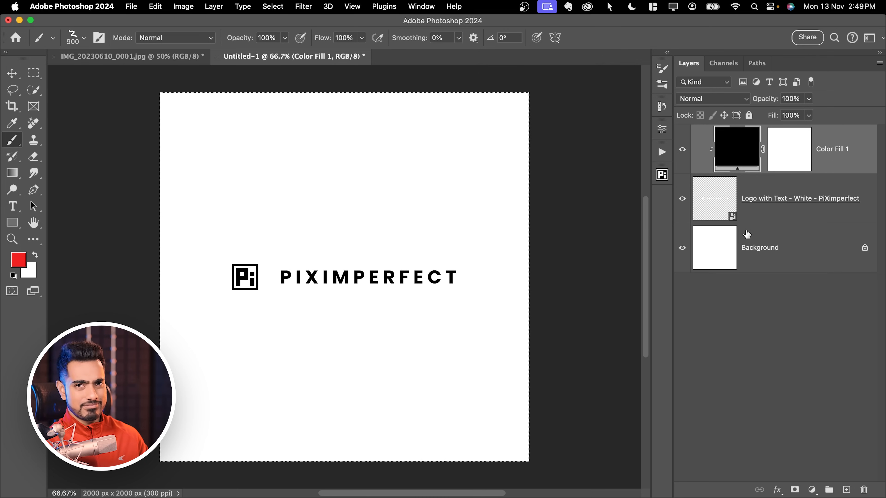
Draw a rectangular marquee around the logo and its text, and deselect it
left_click(726, 227, "super")
left_click(34, 73)
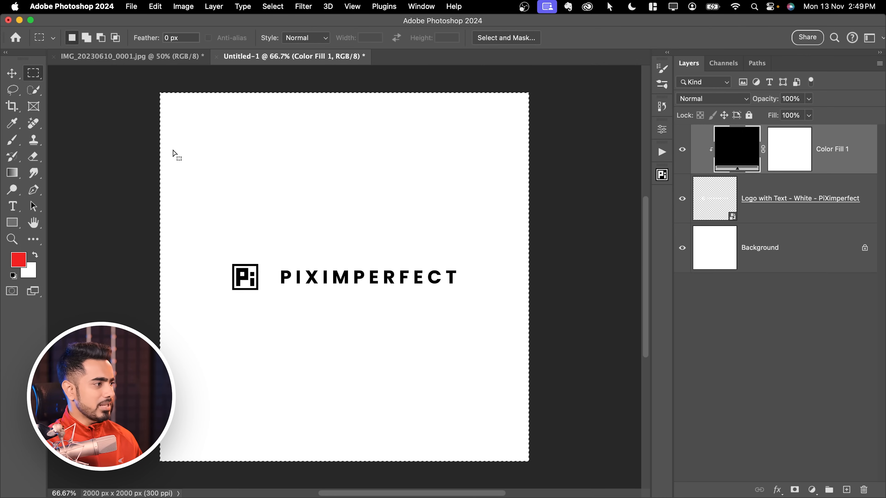
left_click(212, 239)
left_click_drag(212, 239, 520, 338)
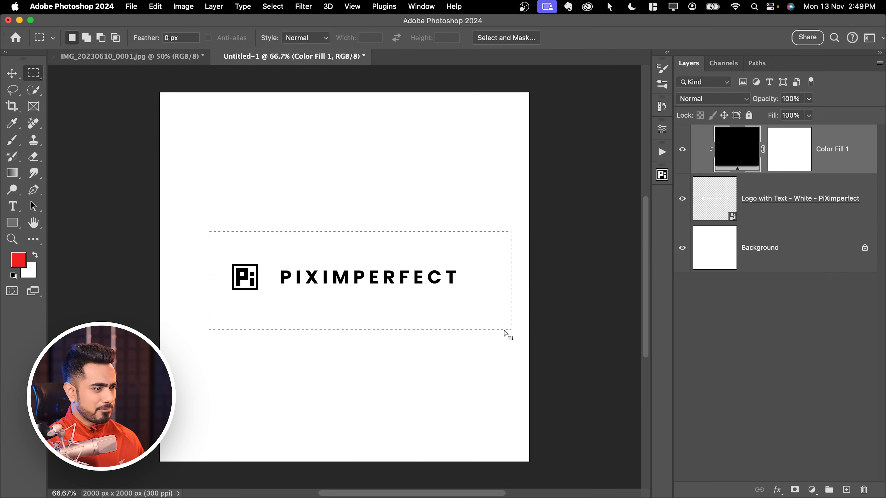
key("super+d")
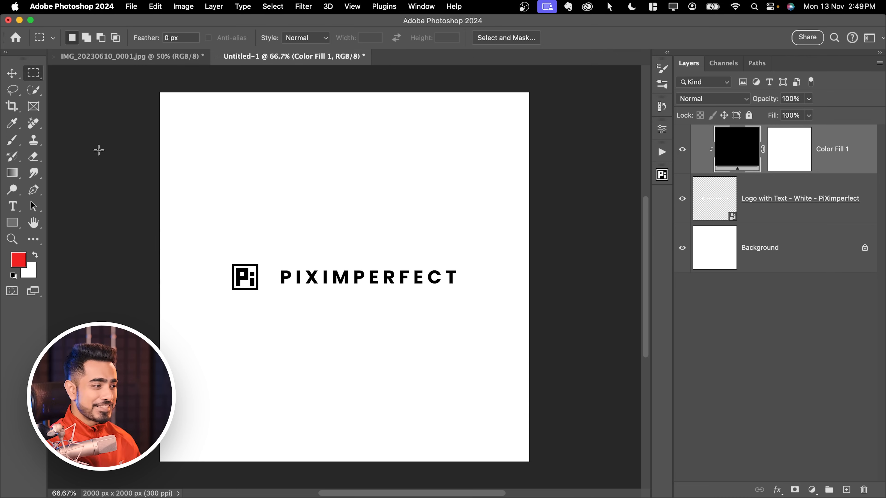
Select the whole canvas, define it as a brush preset named "PiXimperfect", and deselect with the Brush tool active
key("super+a")
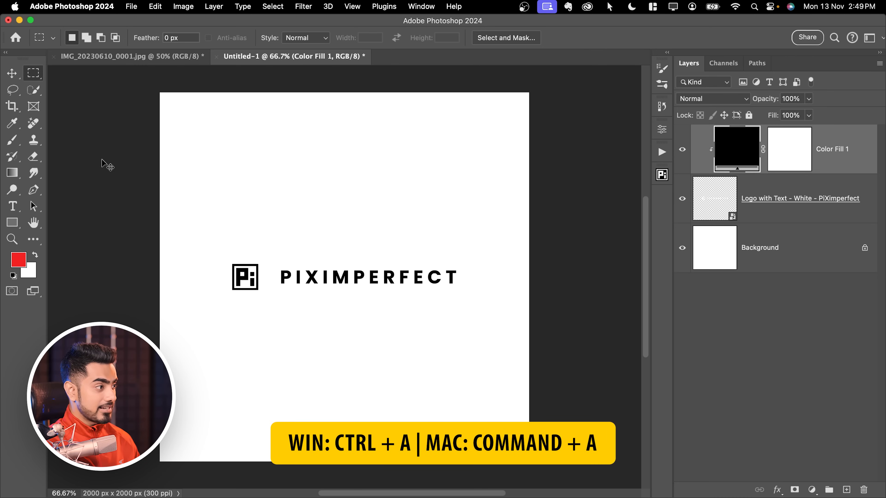
left_click(155, 6)
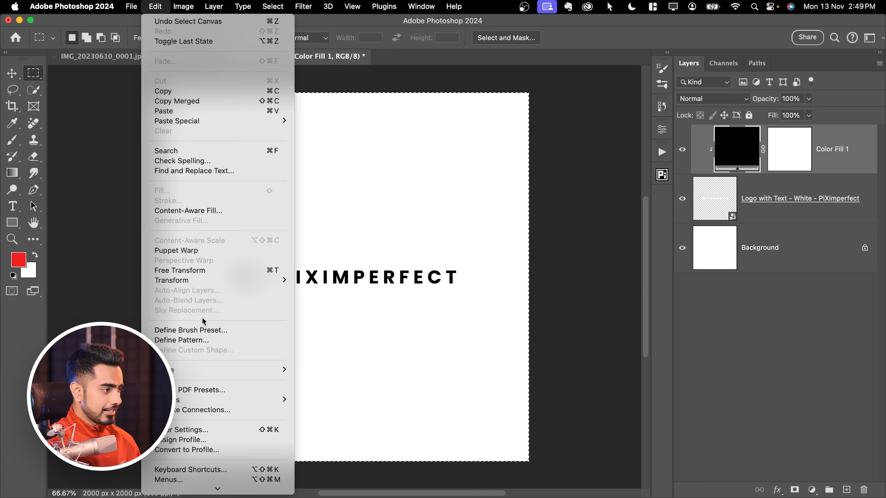
left_click(199, 330)
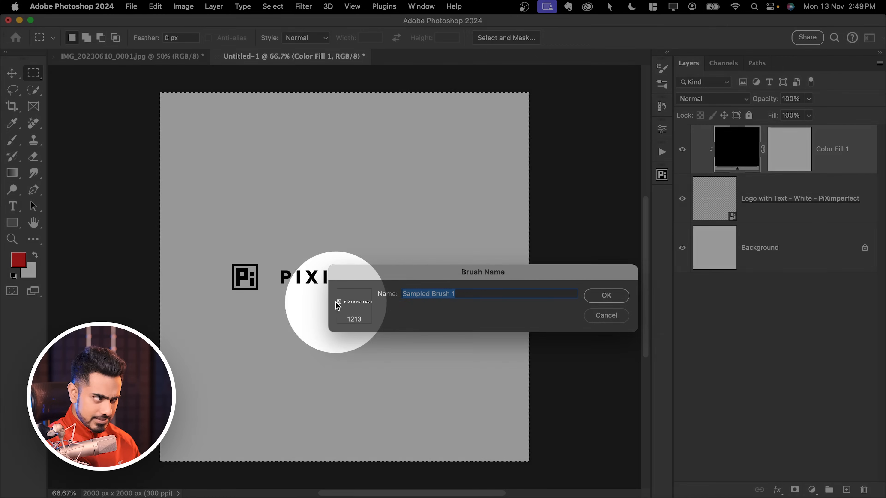
type("PiXimperfect")
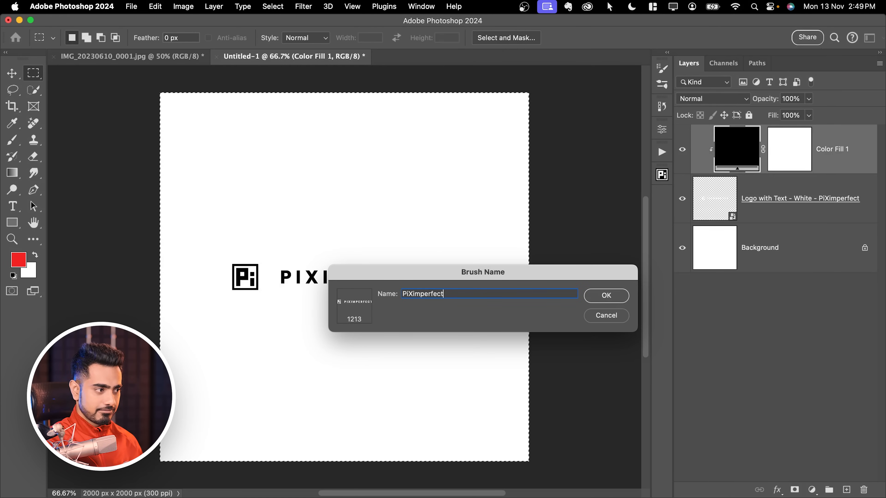
key("Return")
key("b")
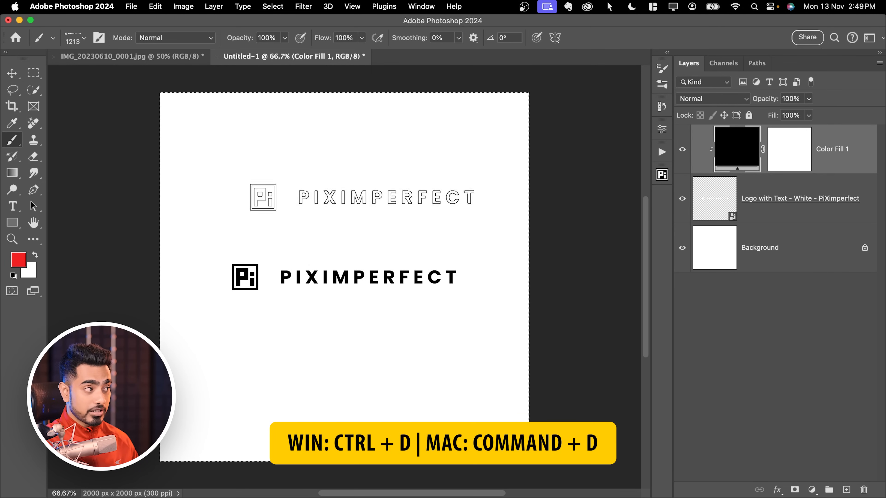
key("super+d")
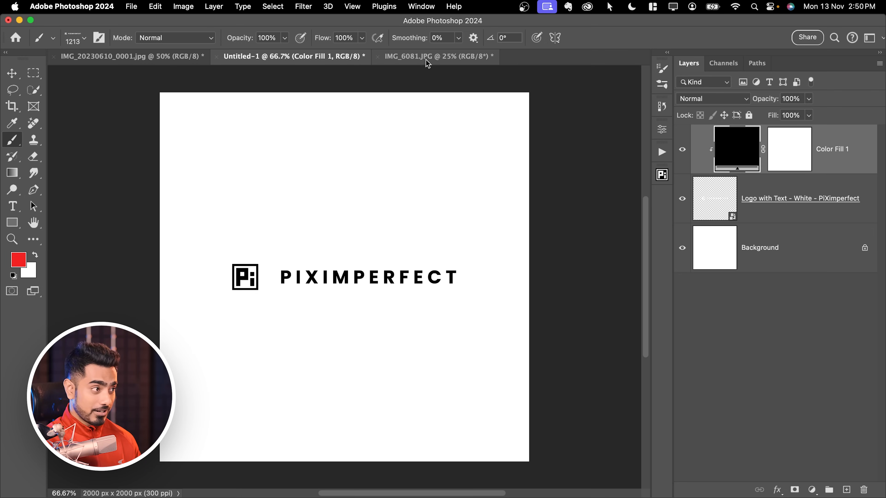
Stamp the PiXimperfect brush once in white at 1300 px on the water below the tower in IMG_6081.JPG
left_click(427, 57)
mouse_move(359, 375)
left_mouse_down()
mouse_move(380, 364)
mouse_move(368, 221)
left_mouse_up()
left_click_drag(320, 263, 334, 321)
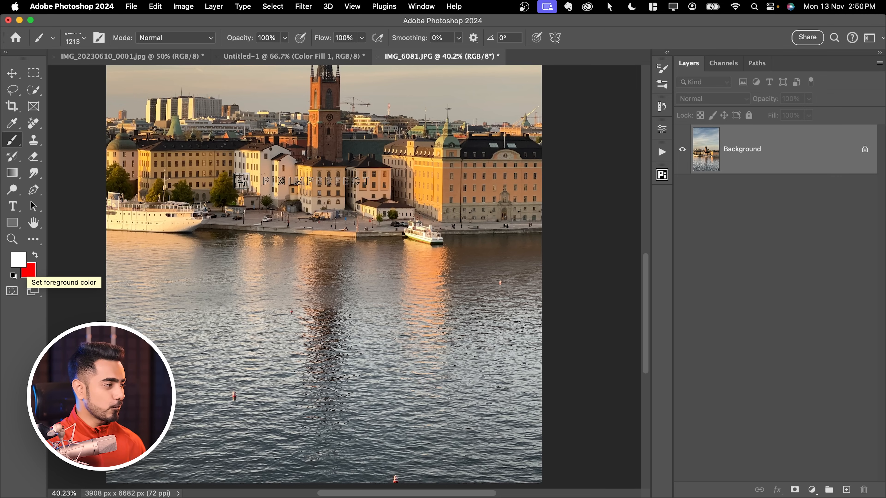
key("bracketright")
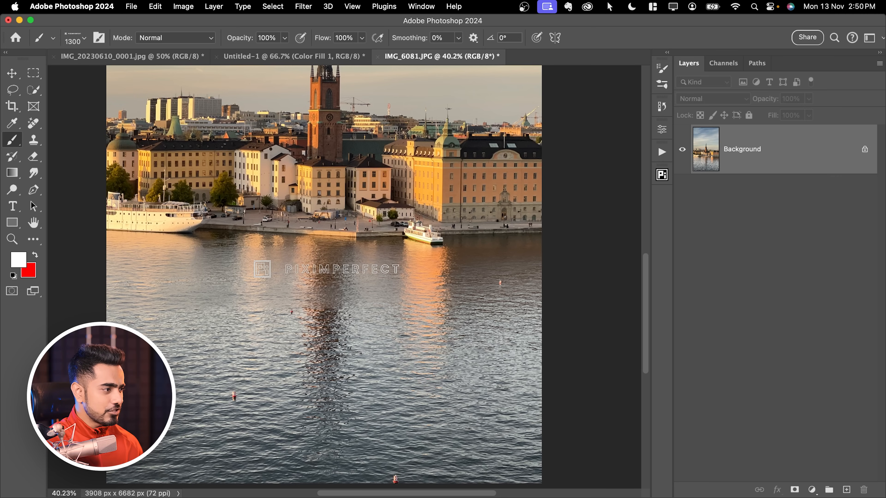
left_click(326, 269)
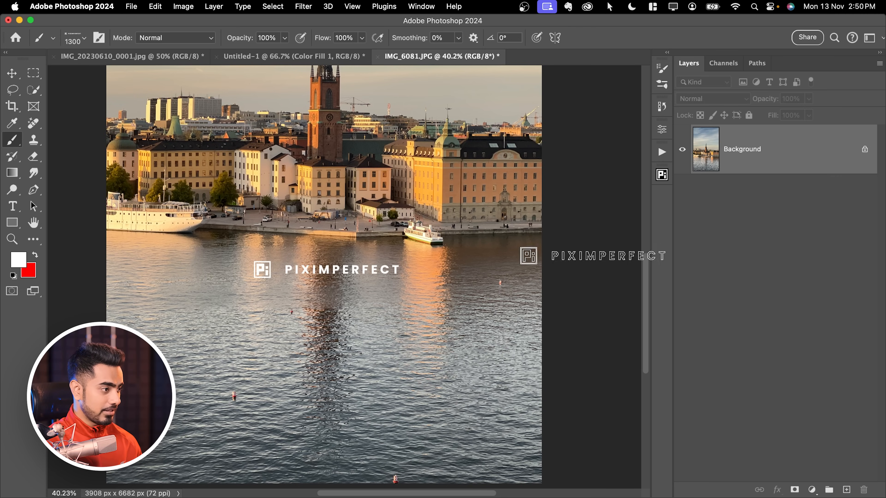
left_click_drag(312, 279, 340, 272)
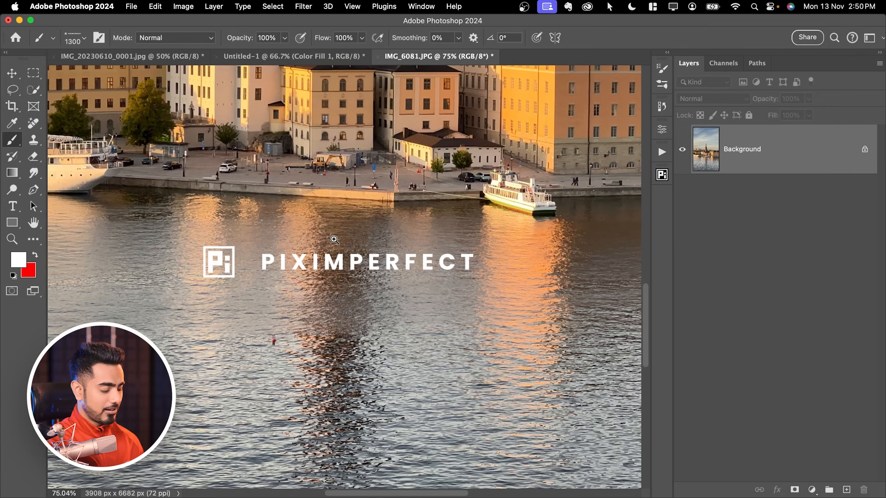
key("super+0")
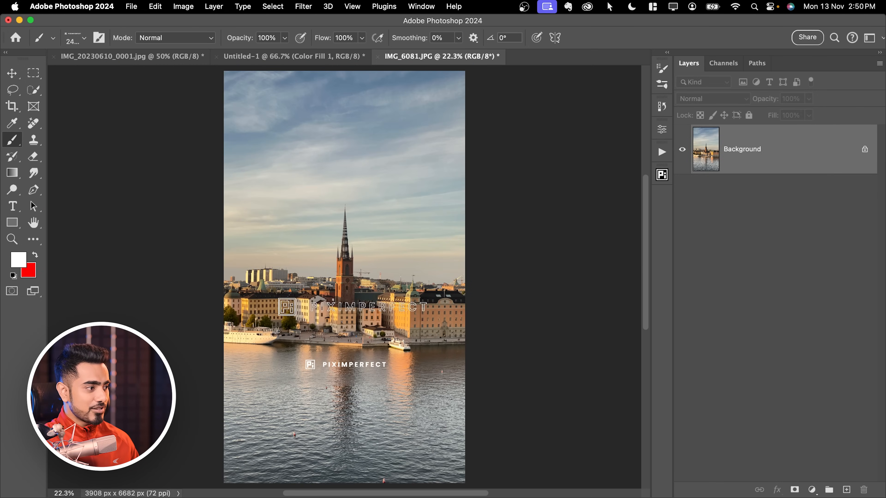
Reduce the PiXimperfect brush size to 1600 px
key("[")
key("[")
key("[")
key("[")
key("[")
key("[")
key("[")
key("[")
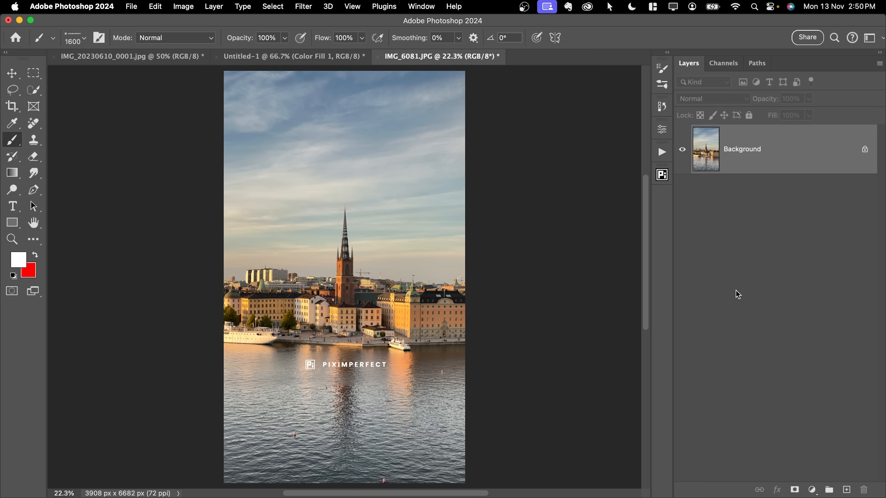
Select the range of brush presets from Soft Round Pressure Size to Soft Round Pressure Opacity and Flow
left_click(83, 39)
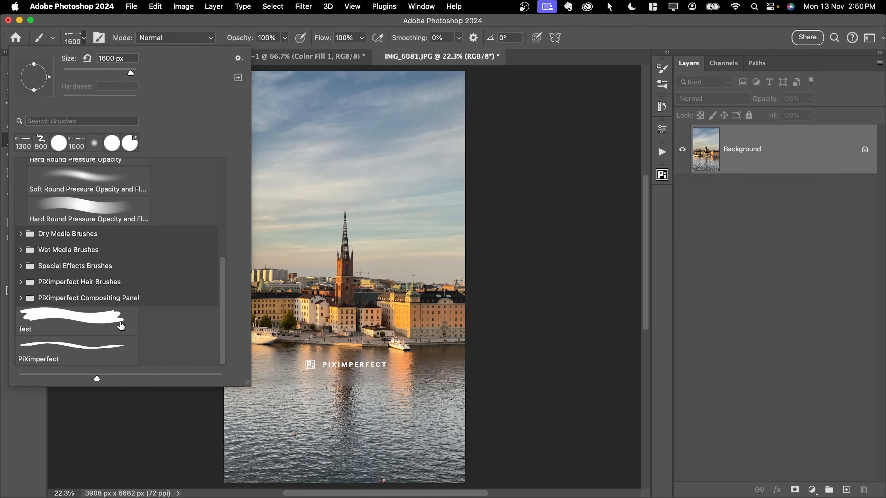
left_click(117, 353, "super")
left_click_drag(224, 324, 223, 245)
left_click(81, 216)
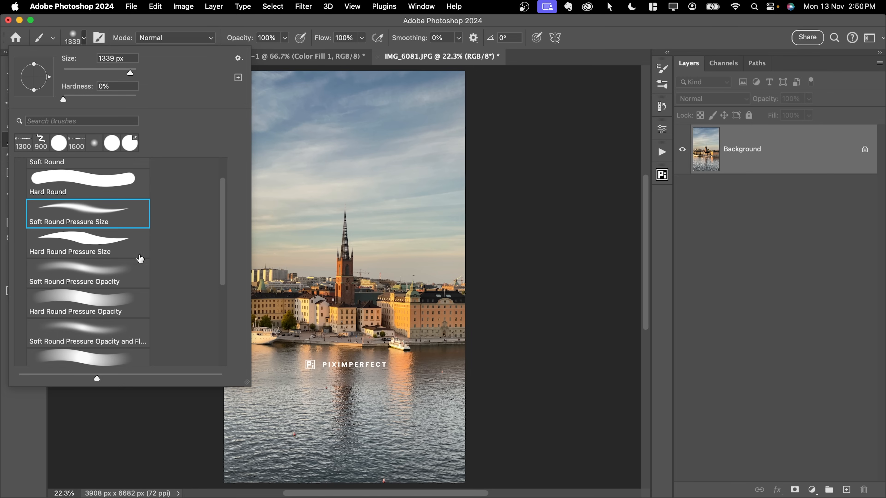
left_click(112, 330, "shift")
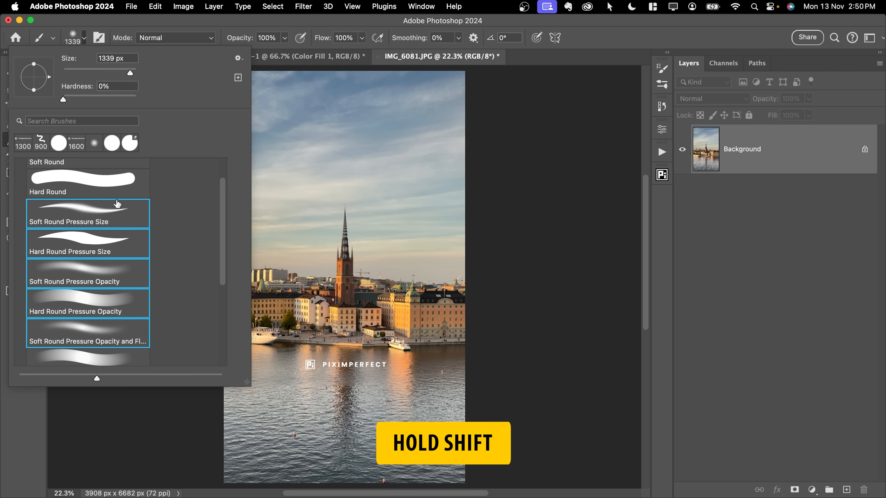
Put the Test and PiXimperfect brushes into a new brush group named "PIX" and collapse the group
left_click_drag(223, 279, 223, 362)
left_click(89, 334)
left_click(95, 352, "shift")
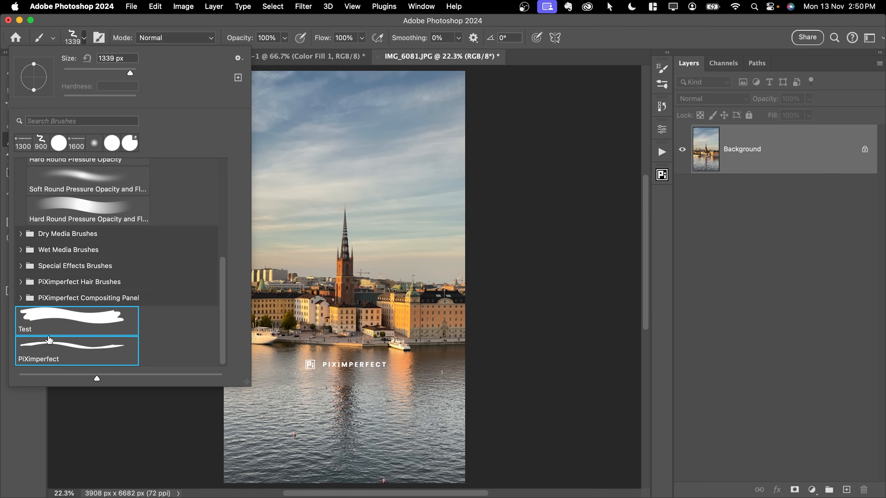
right_click(93, 322)
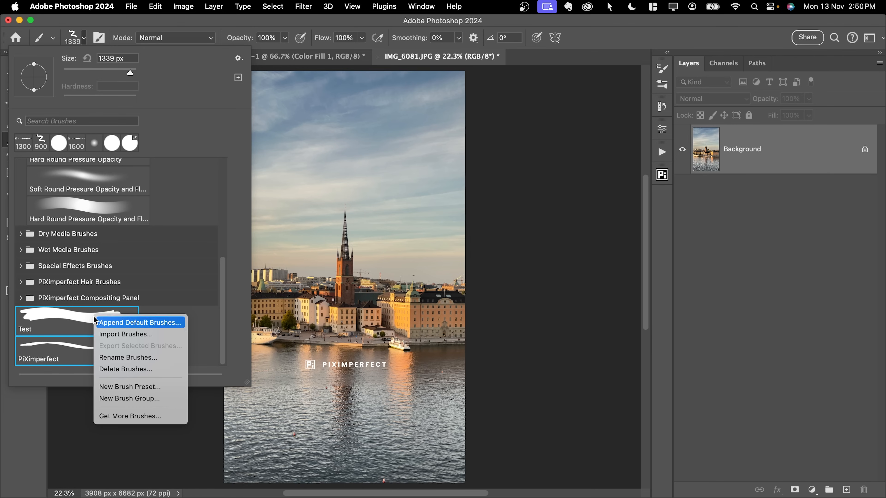
left_click(129, 399)
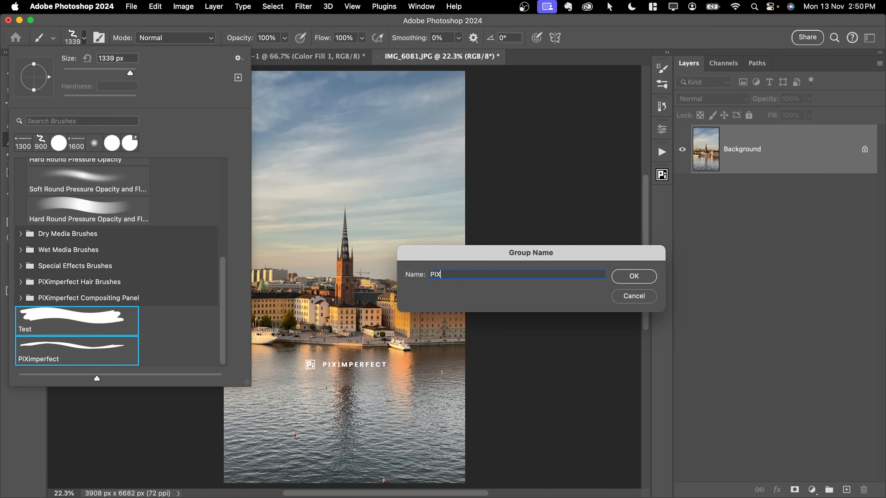
left_click(634, 276)
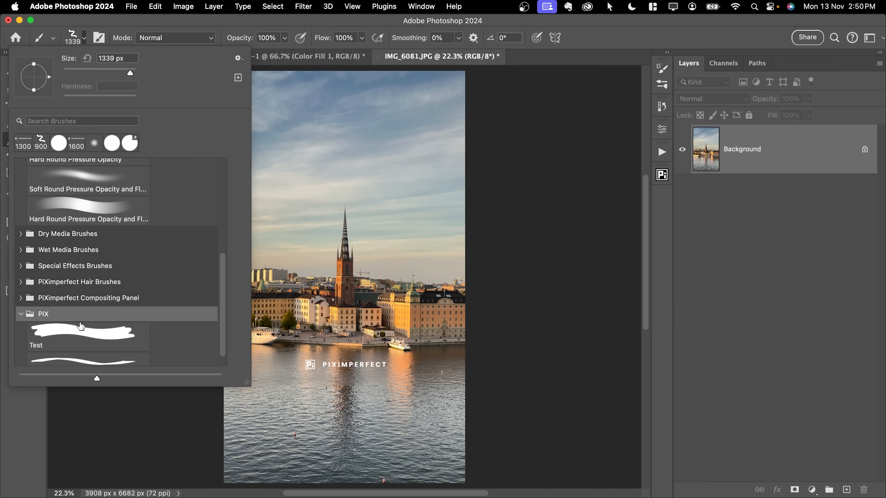
left_click(20, 314)
scroll(202, 328, "down", 3)
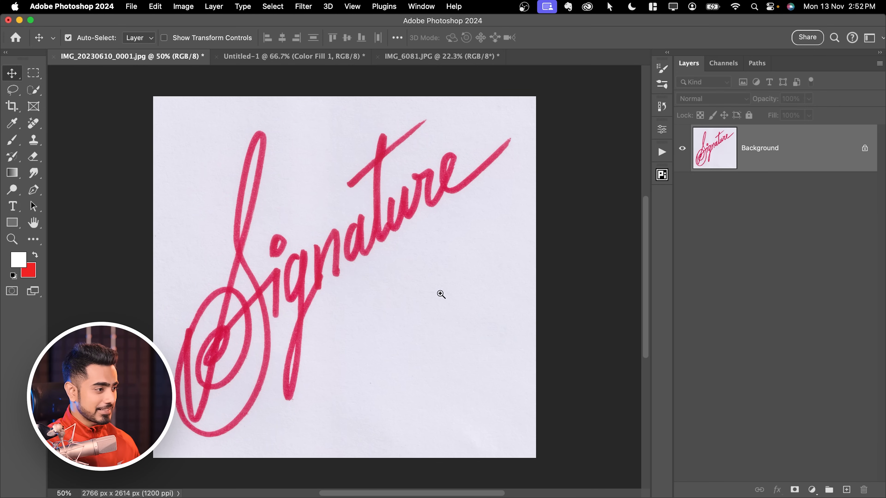
Sample the red ink of the scanned signature with Color Range at a Fuzziness of 200
left_click_drag(408, 290, 498, 290)
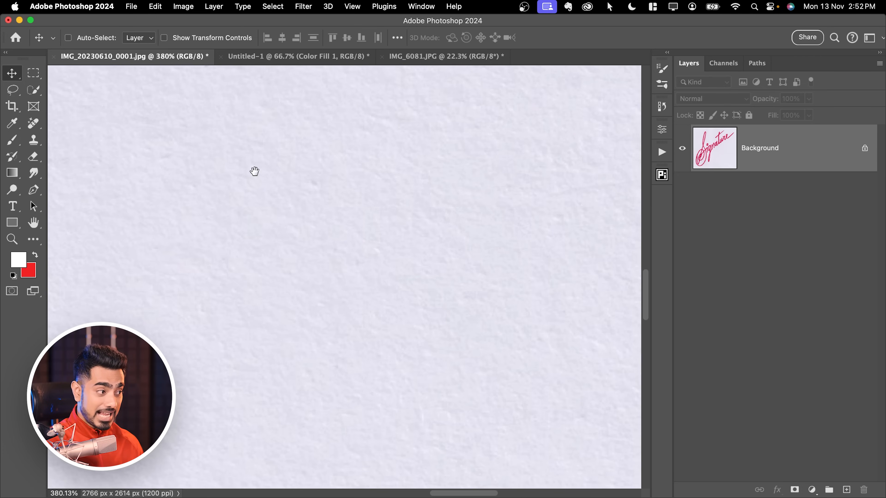
left_click_drag(322, 215, 291, 215)
left_click_drag(254, 174, 408, 443)
left_click_drag(257, 240, 311, 204)
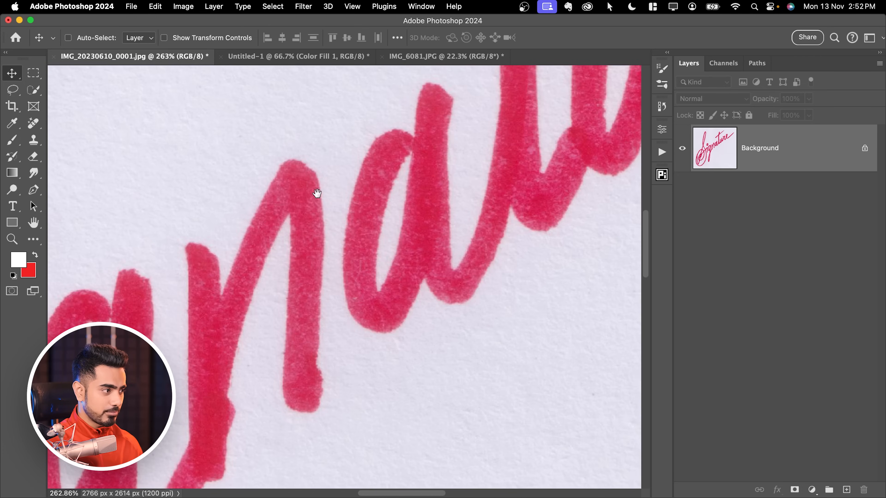
key("super+0")
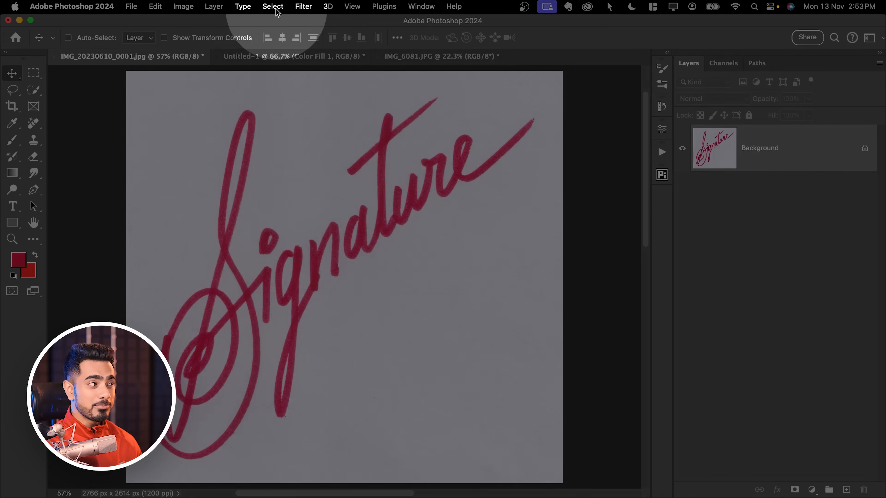
left_click(272, 6)
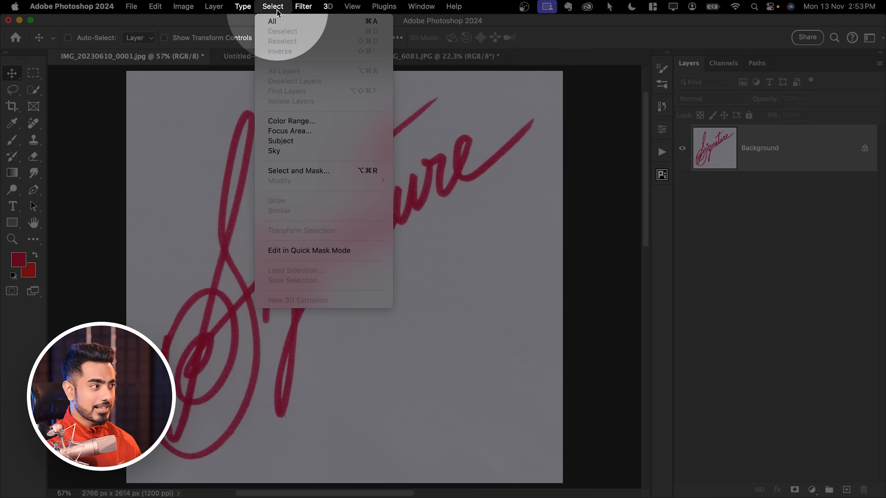
left_click(286, 121)
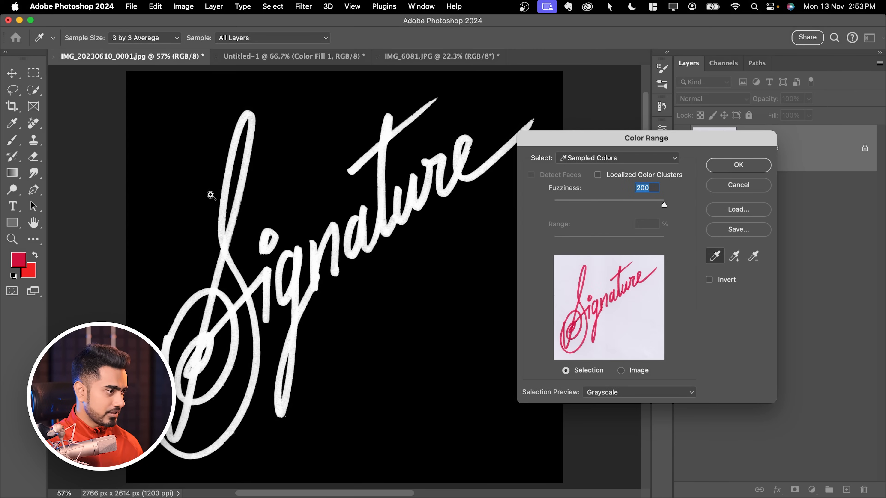
mouse_move(214, 192)
left_mouse_down()
mouse_move(301, 172)
mouse_move(282, 199)
mouse_move(268, 185)
left_mouse_up()
left_click_drag(668, 210, 654, 206)
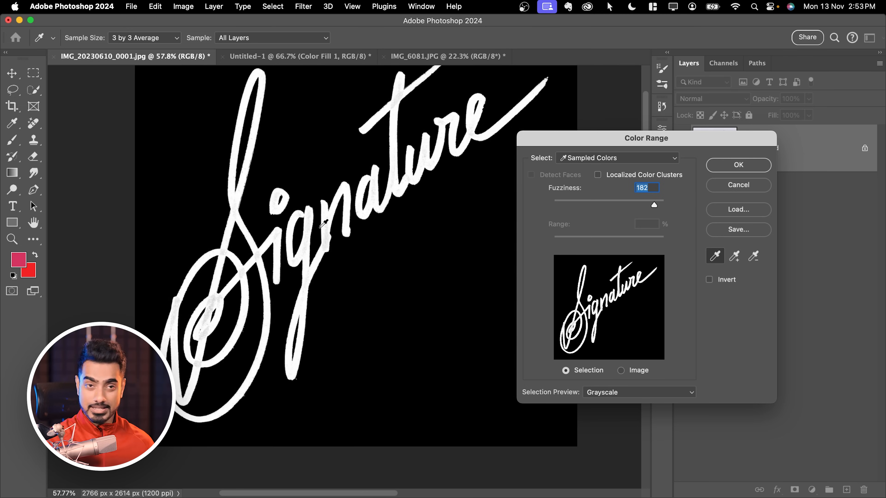
left_click_drag(655, 205, 667, 206)
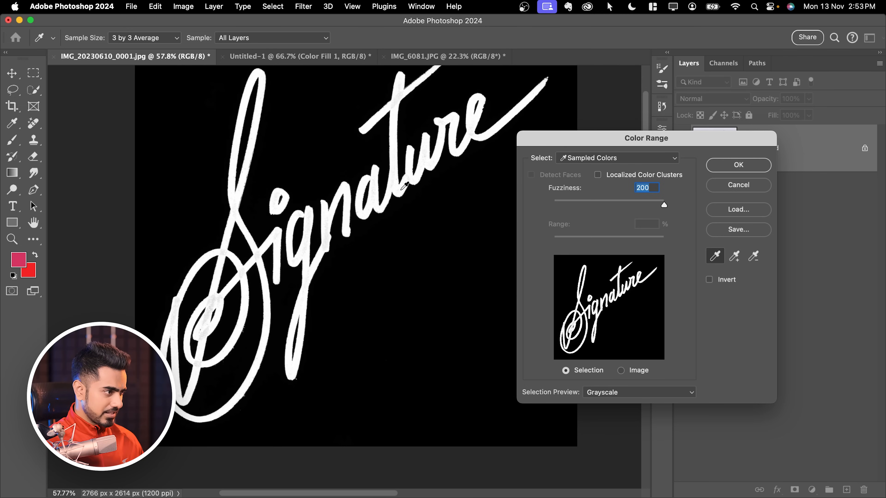
Add the darker overlapping areas of the ink to the Color Range sample and turn the result into a selection
left_click_drag(324, 240, 476, 138)
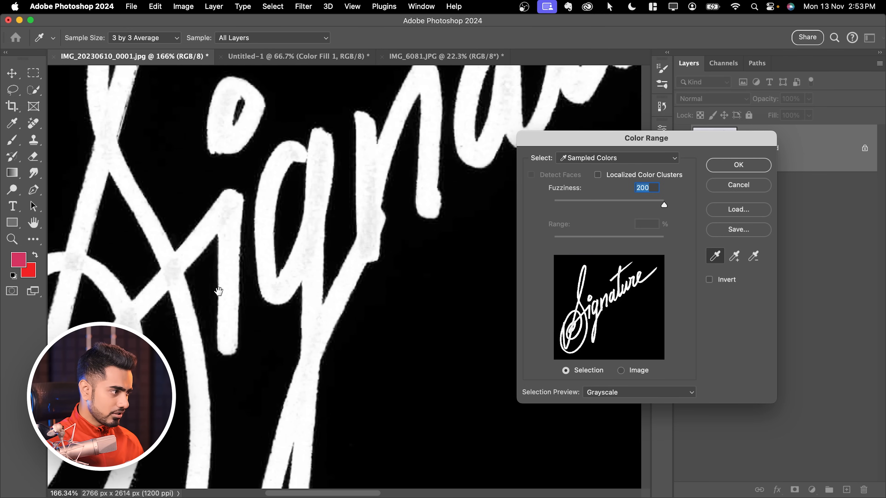
left_click_drag(218, 291, 424, 171)
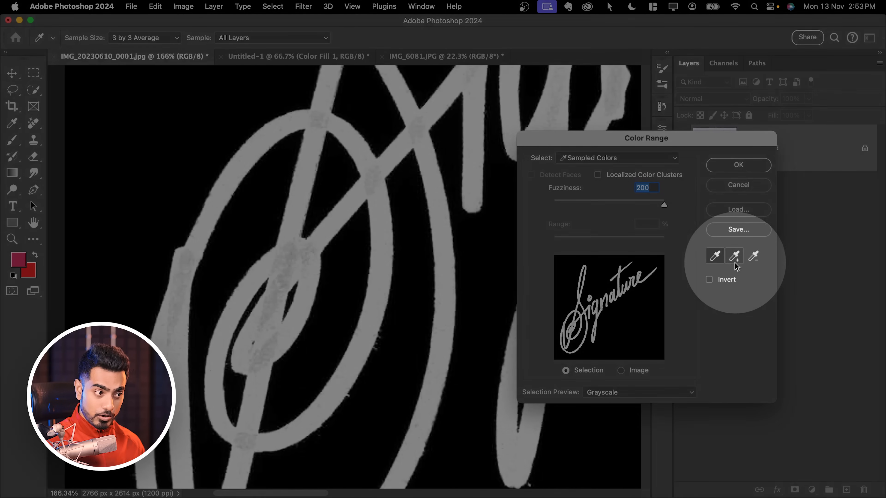
left_click(734, 257)
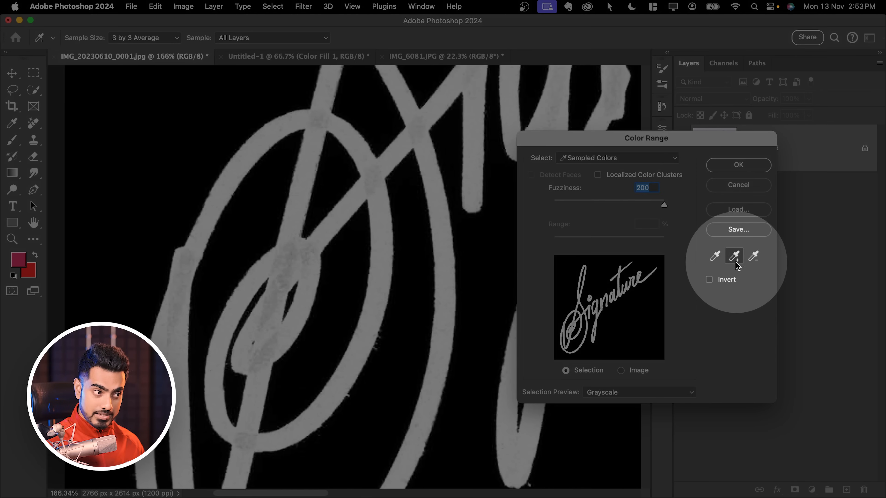
left_click(274, 295)
mouse_move(349, 241)
left_mouse_down()
mouse_move(305, 253)
mouse_move(240, 303)
left_mouse_up()
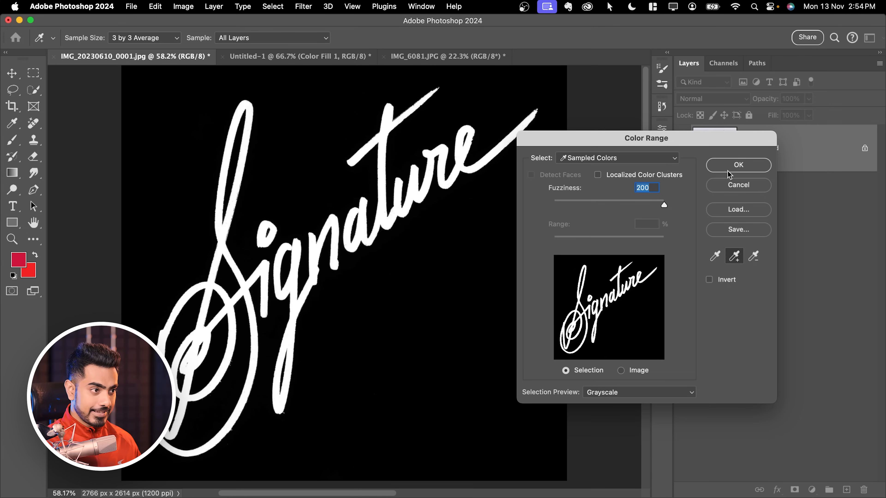
left_click(730, 170)
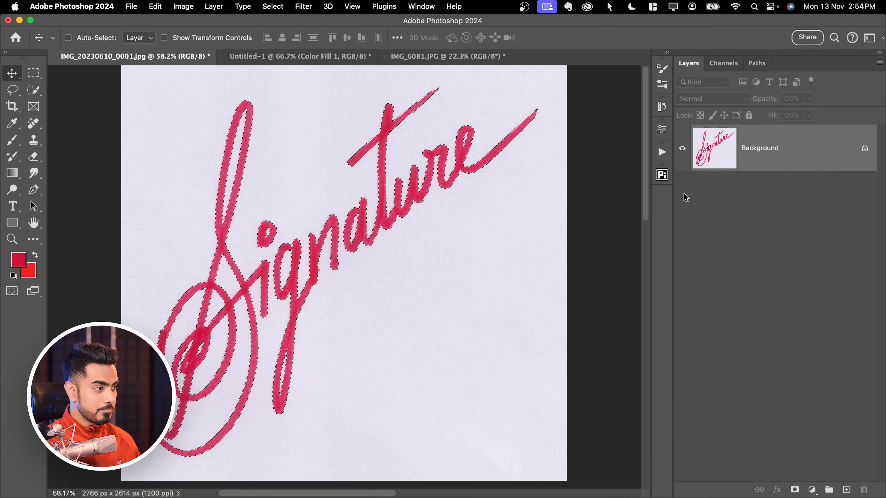
Create a black Solid Color fill layer from the signature selection
left_click(812, 490)
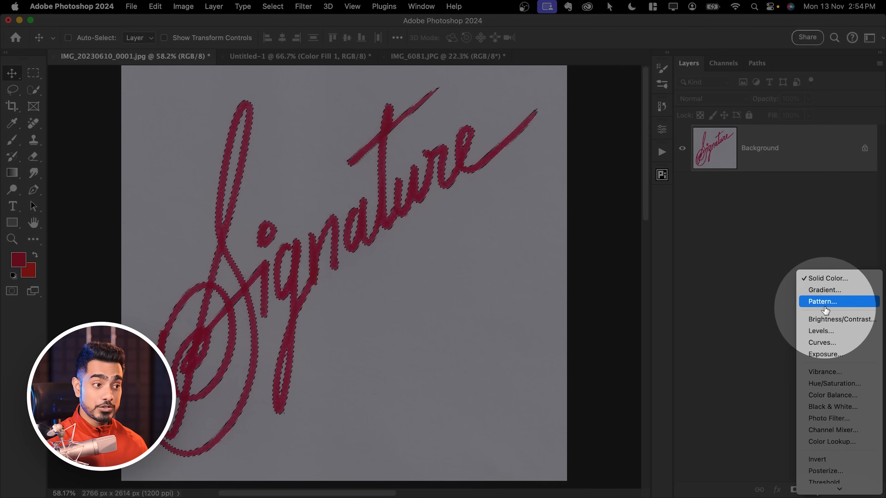
left_click(826, 278)
left_click_drag(592, 382, 528, 451)
left_click(810, 278)
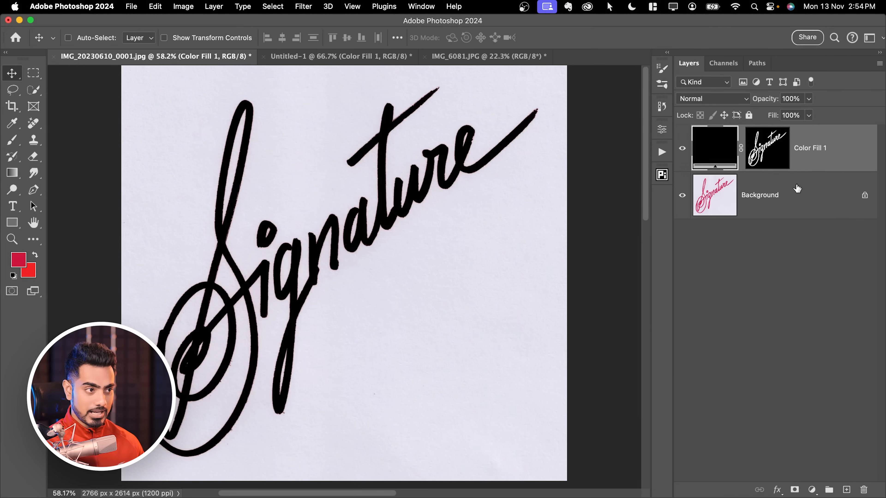
Add a white (#ffffff) Solid Color fill layer directly above the Background layer
left_click(799, 205)
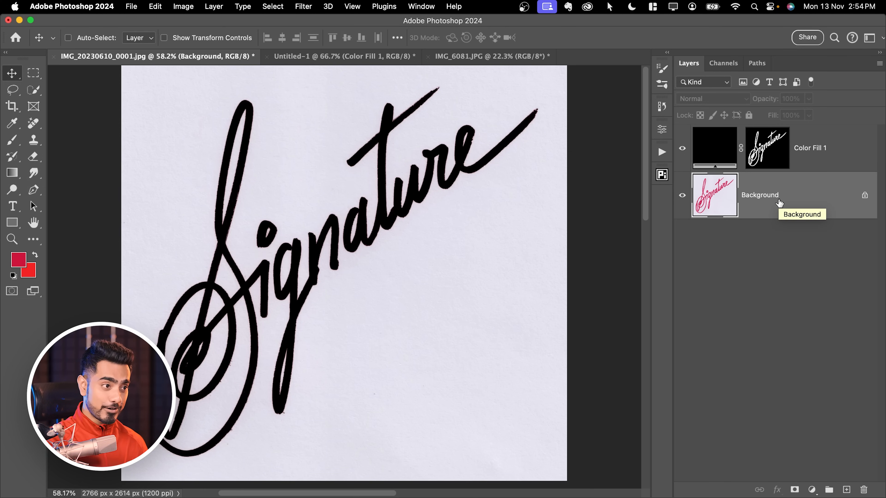
left_click(813, 488)
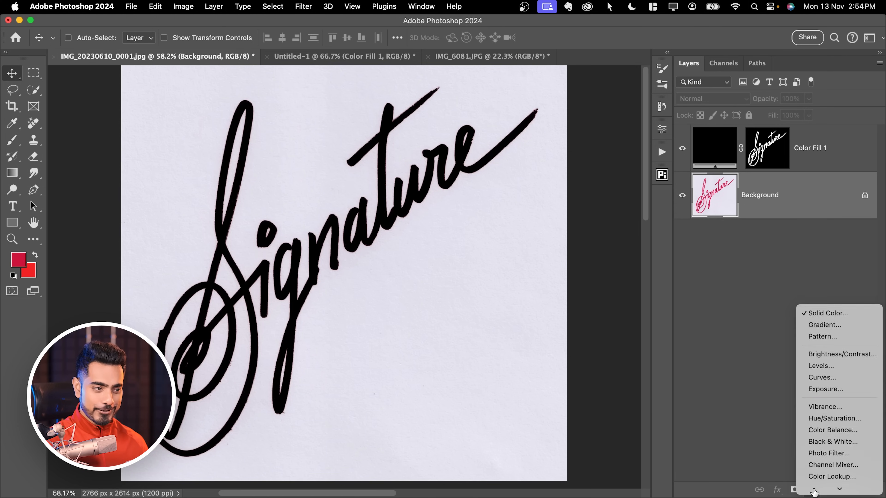
left_click(833, 281)
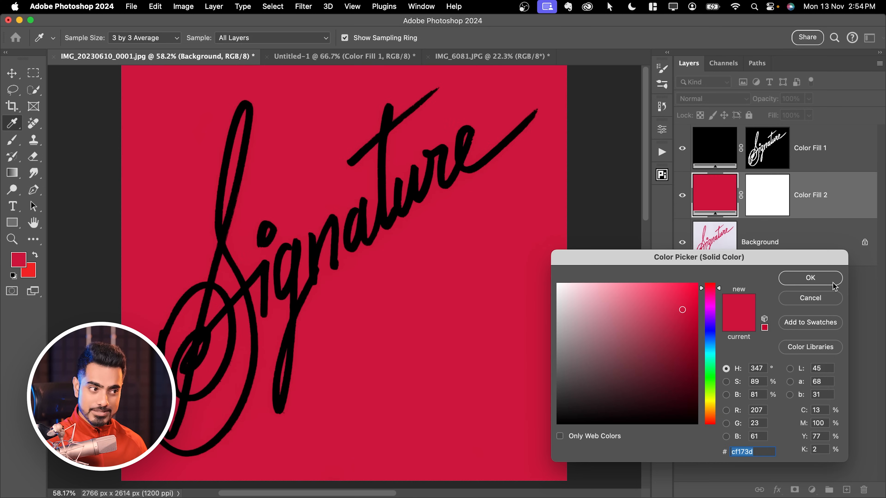
left_click_drag(640, 324, 557, 284)
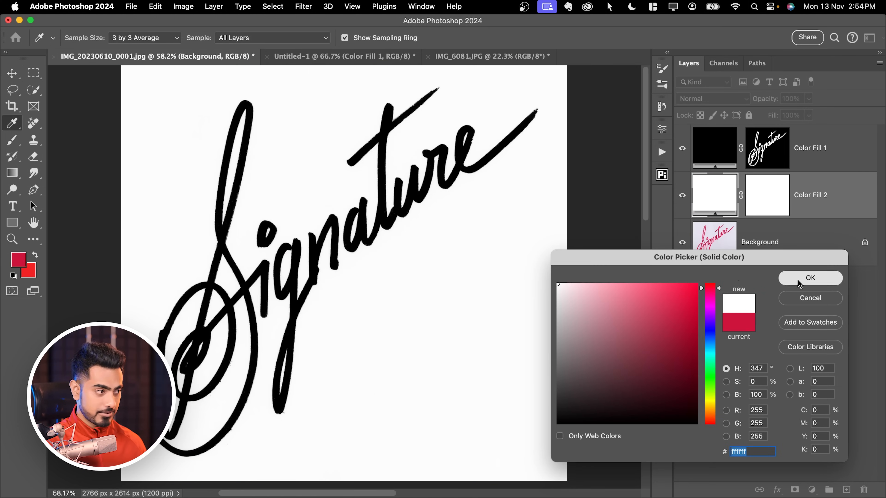
left_click(810, 278)
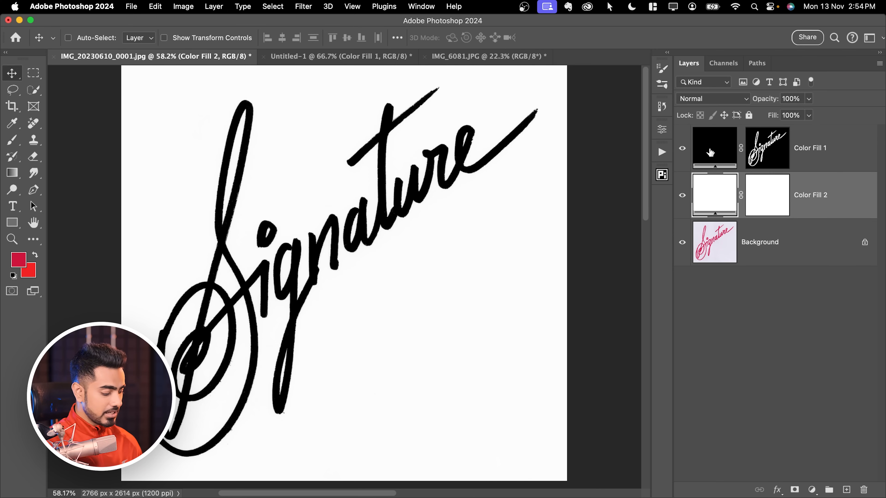
Select the whole canvas and define it as a brush preset named "Signature"
key("super+a")
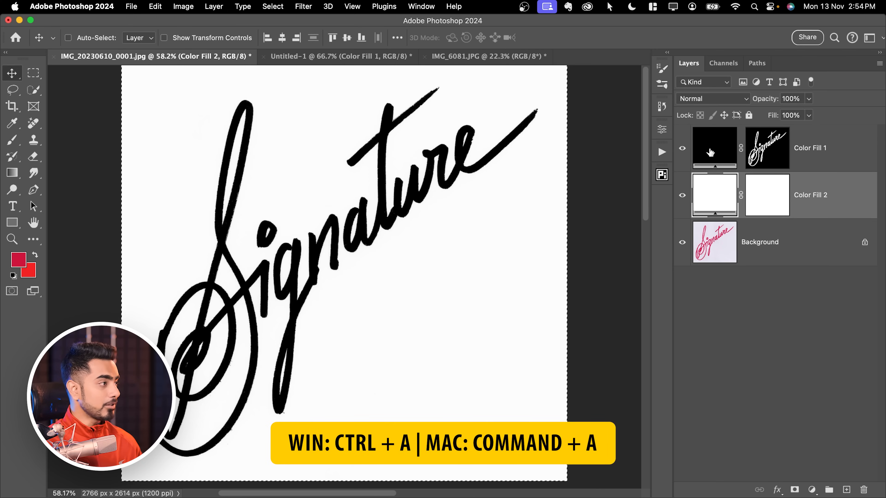
left_click(154, 7)
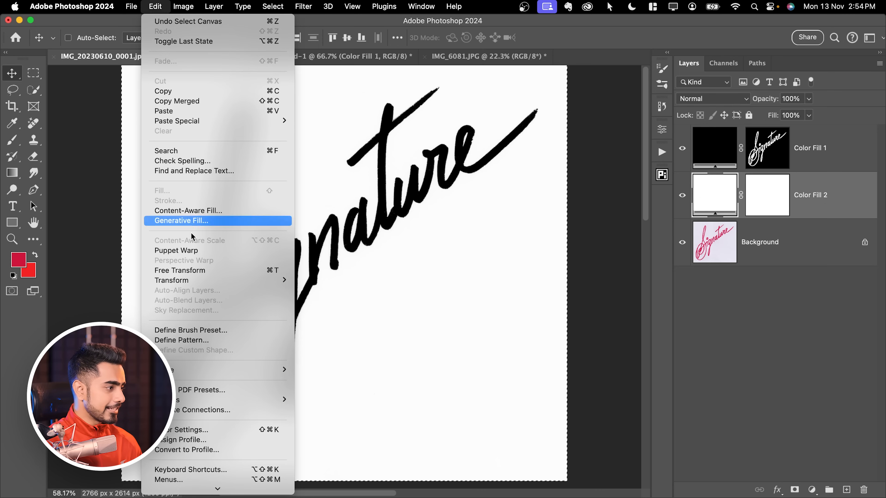
left_click(196, 330)
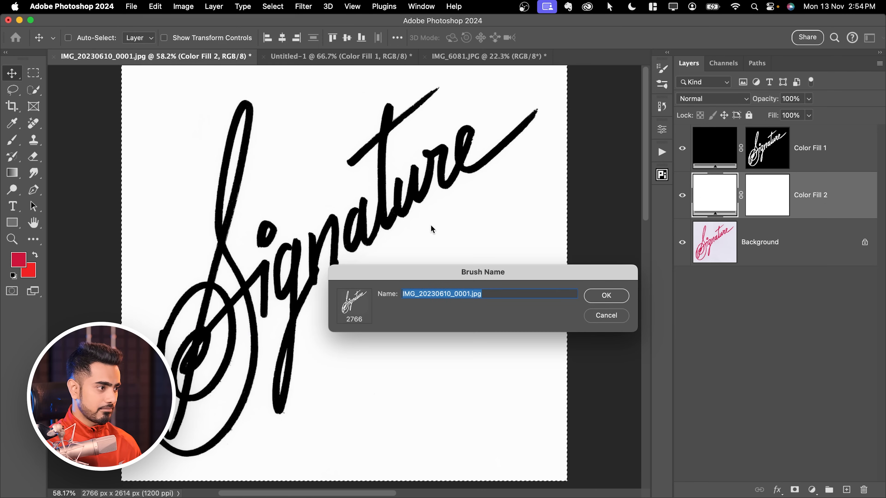
type("Signature")
left_click(607, 296)
Switch to IMG_6081.JPG with the Brush tool and reduce the Signature brush size to 1100 px
key("b")
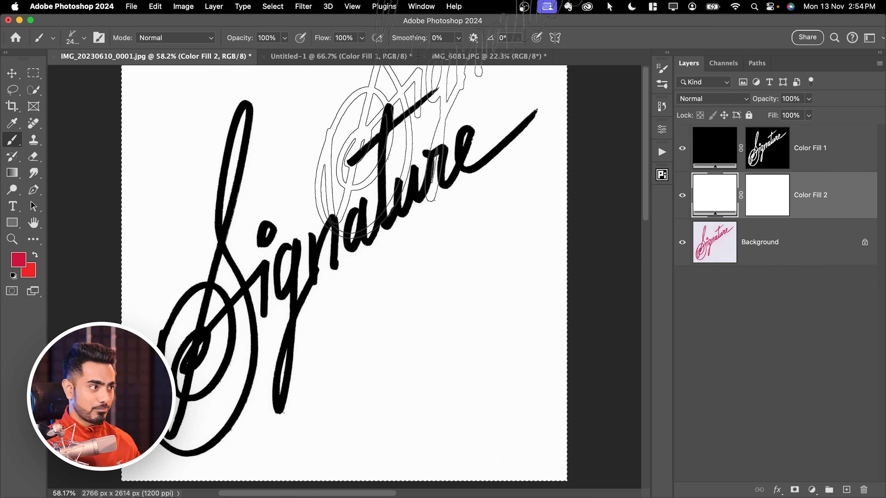
left_click(488, 57)
key("bracketleft")
key("bracketleft")
key("bracketleft")
key("bracketleft")
key("bracketleft")
key("bracketleft")
key("bracketleft")
key("bracketleft")
key("bracketleft")
key("bracketleft")
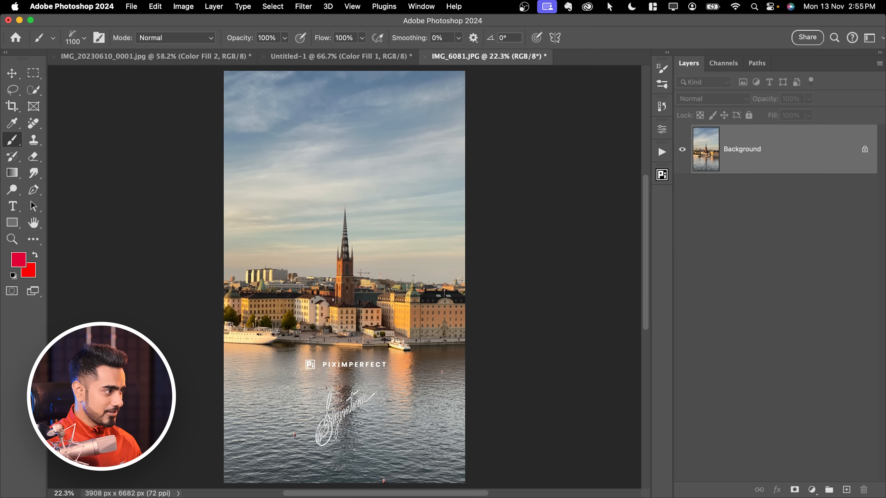
Stamp the Signature brush once in white at 1000 px on the water below the PiXimperfect logo
key("d")
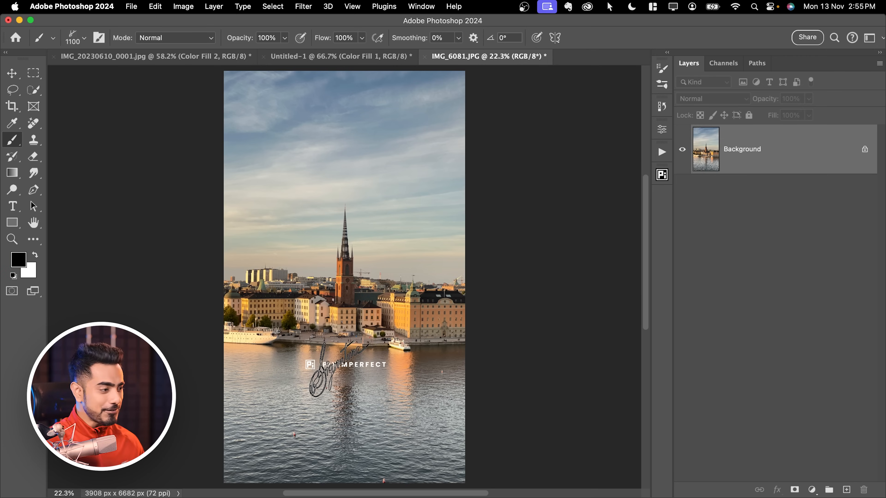
key("x")
key("bracketleft")
left_click(346, 412)
left_click_drag(335, 437, 381, 437)
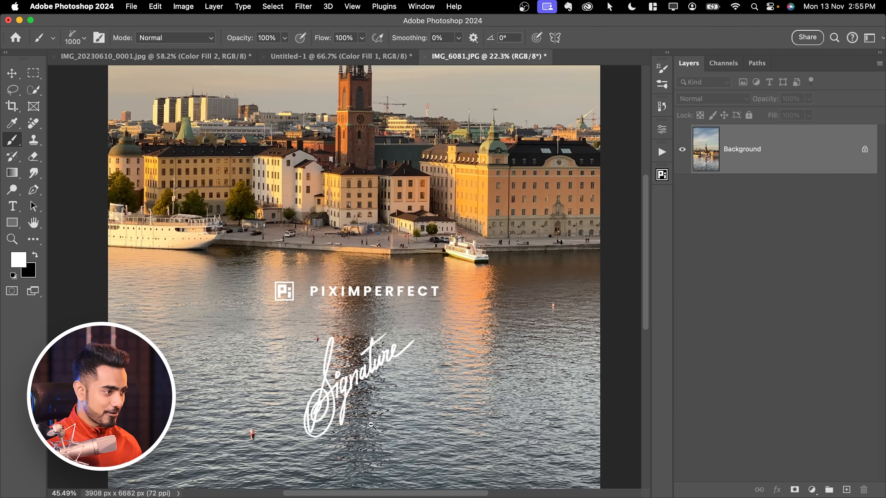
key("super+0")
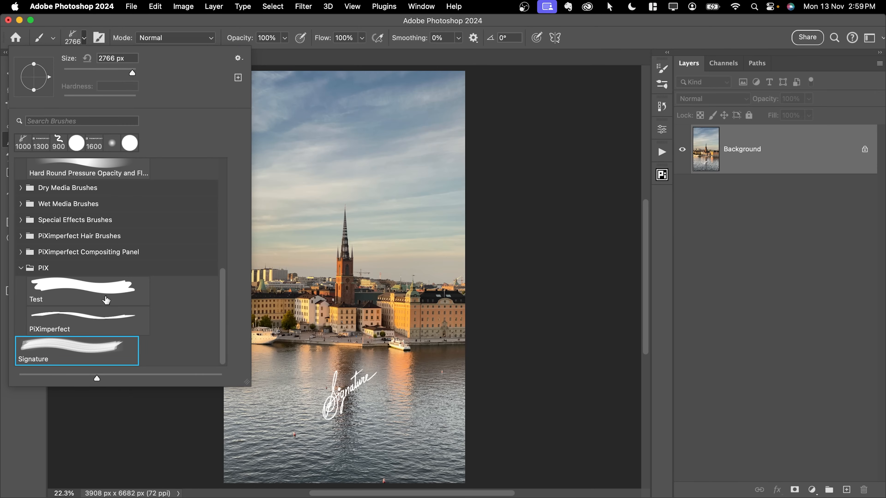
Export the Test, PiXimperfect and Signature brushes to the Brushes folder as "PIX TEST.abr"
left_click(123, 294)
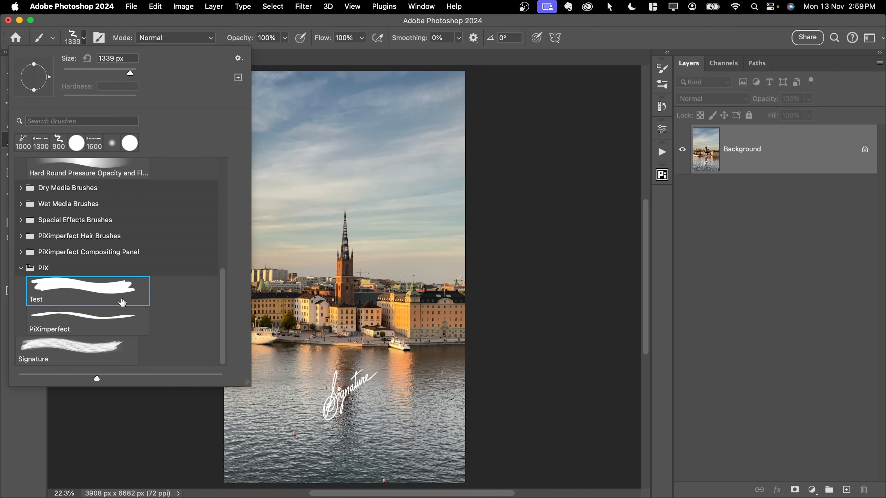
left_click(91, 355, "shift")
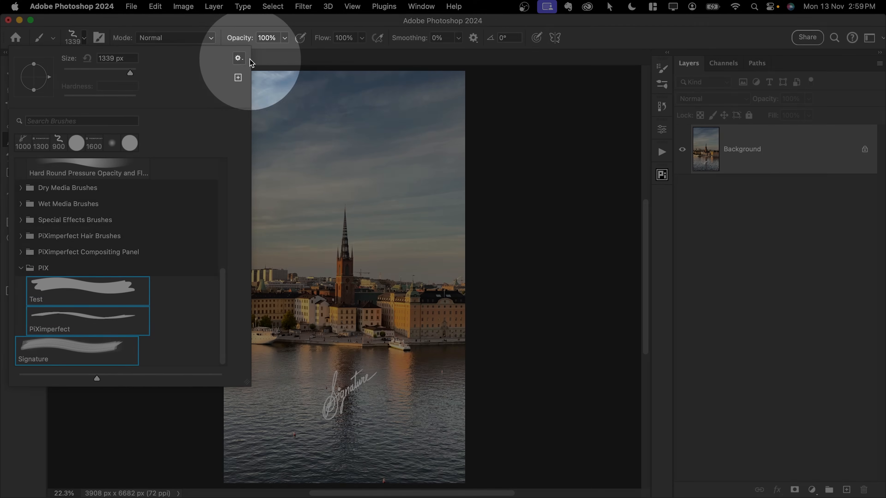
left_click(239, 59)
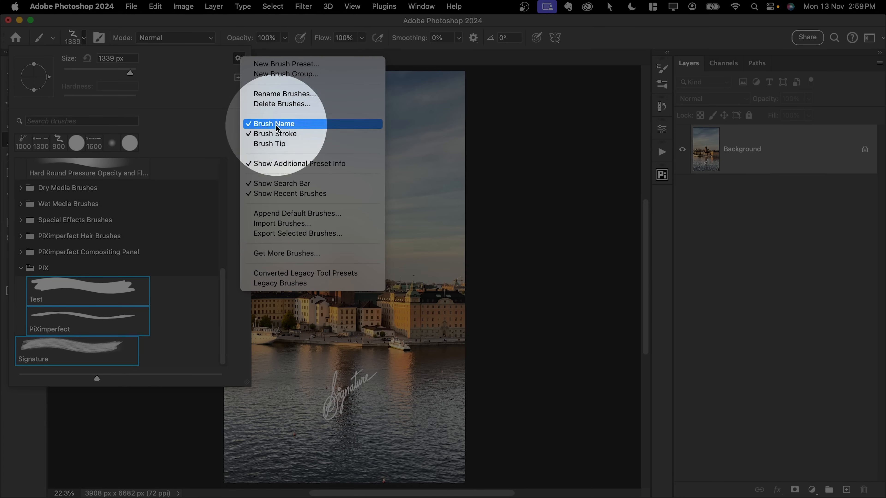
left_click(296, 233)
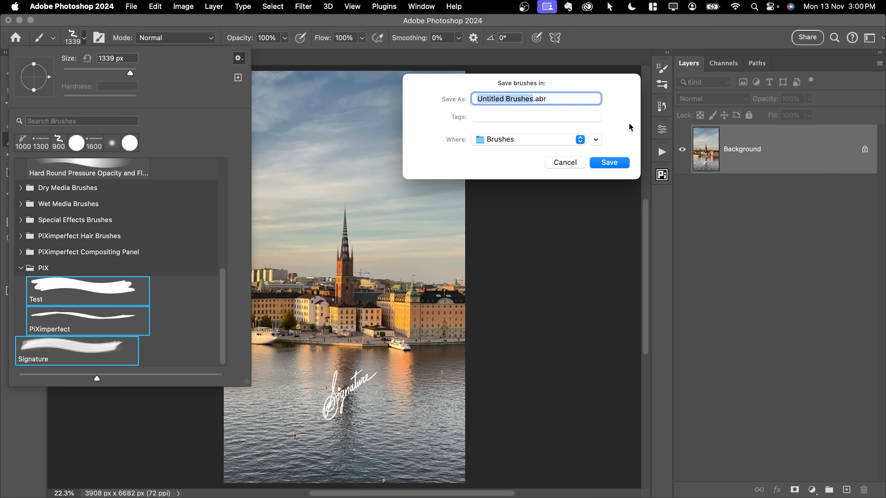
type("PIX TEST")
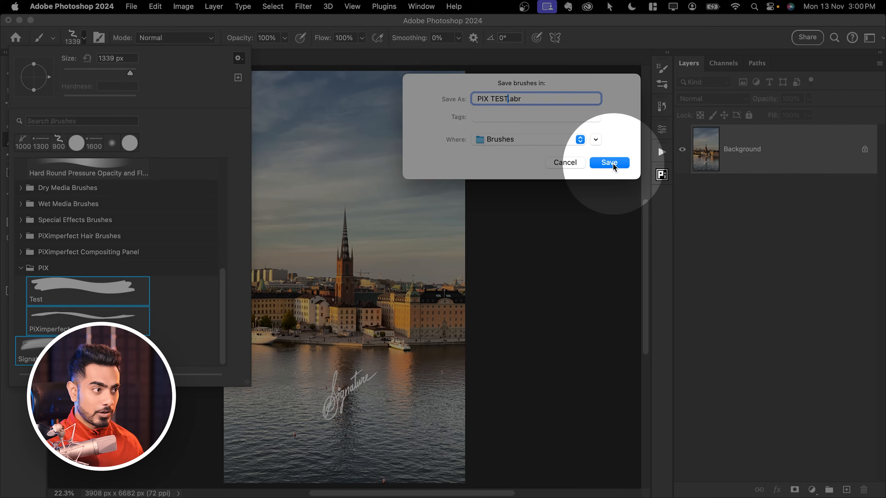
left_click(614, 162)
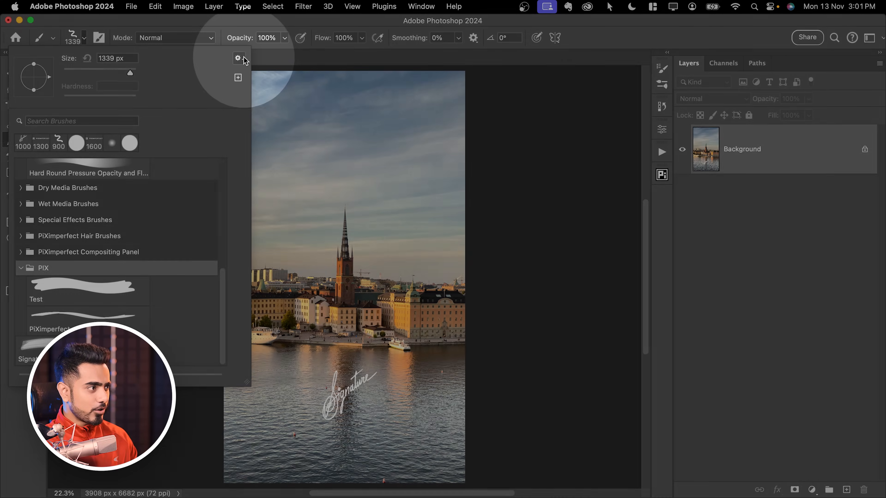
Import the brush file PIX TEST.abr from the Brushes folder and collapse the existing PIX group
left_click(237, 58)
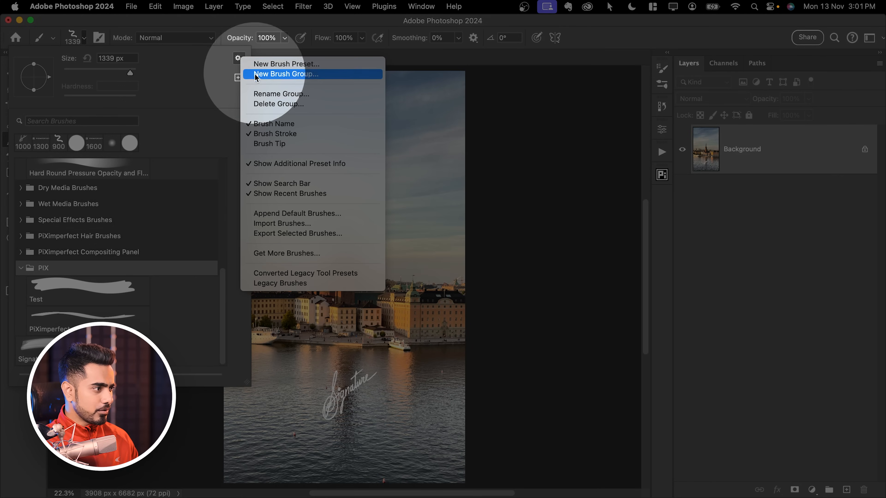
left_click(272, 224)
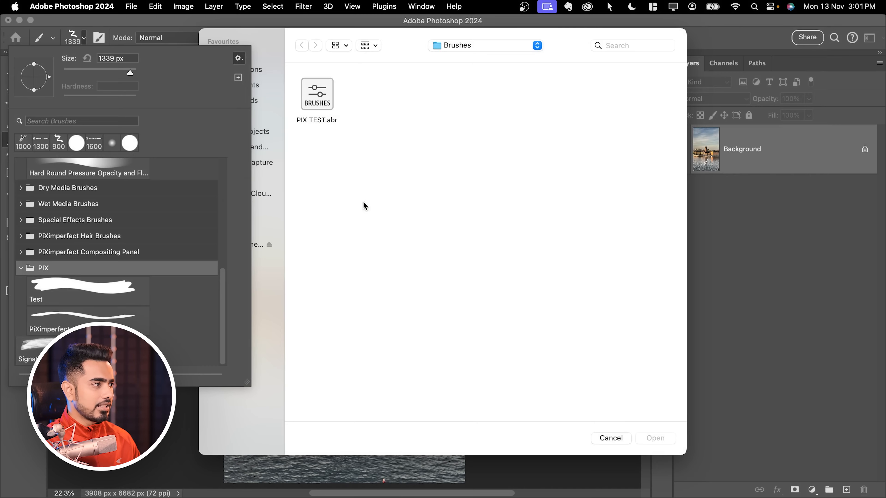
left_click(323, 109)
left_click(656, 439)
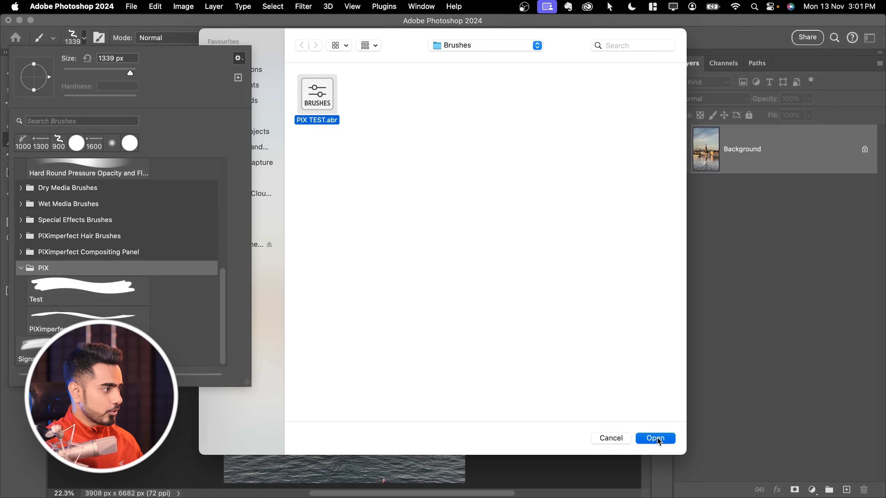
left_click(20, 267)
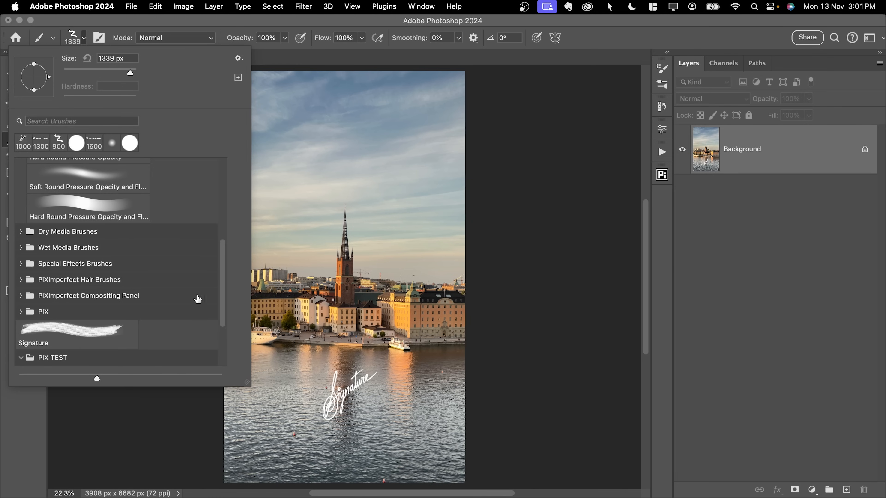
left_click_drag(225, 303, 215, 357)
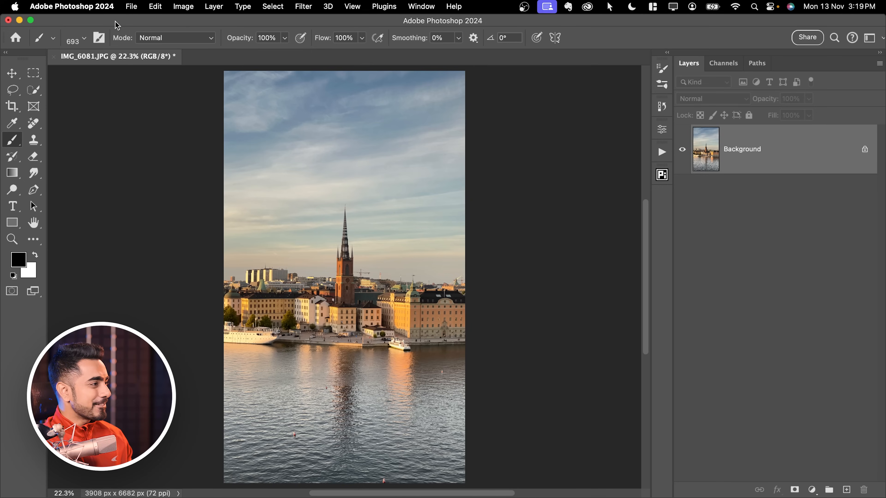
Create a new 1000 x 1000 px document from the Art & Illustration "1000 pixel grid" preset
left_click(132, 7)
left_click(138, 23)
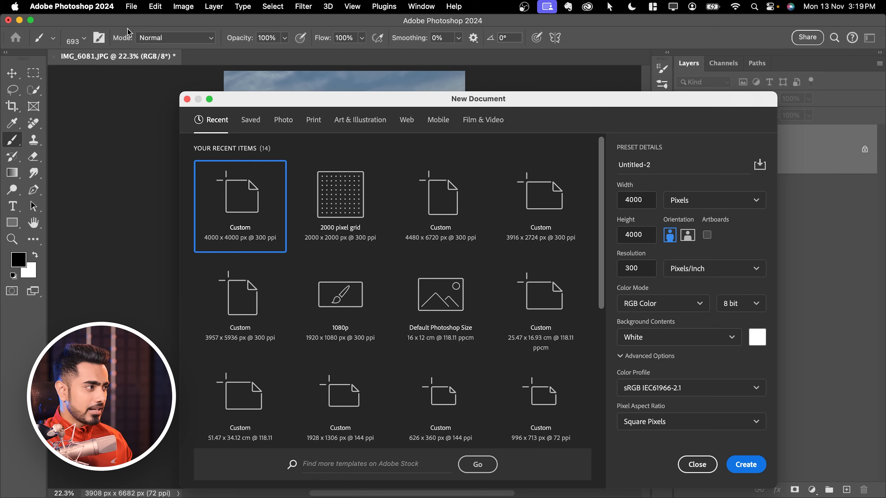
left_click(356, 121)
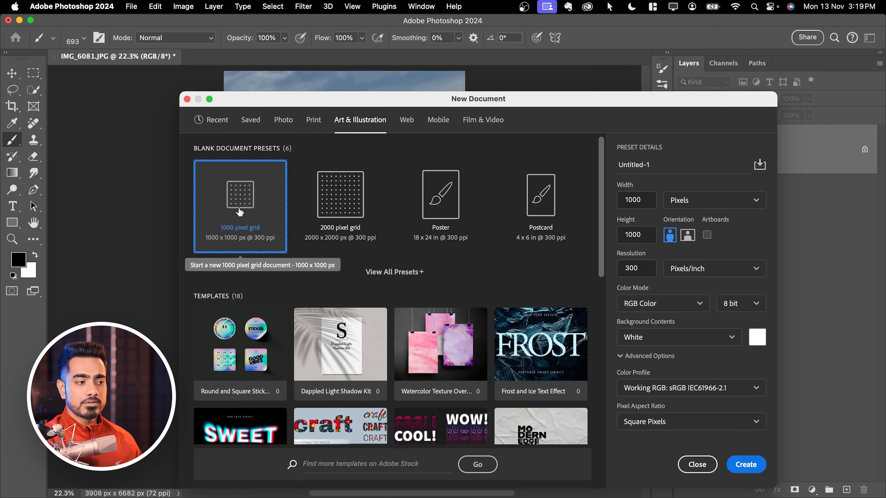
left_click(739, 465)
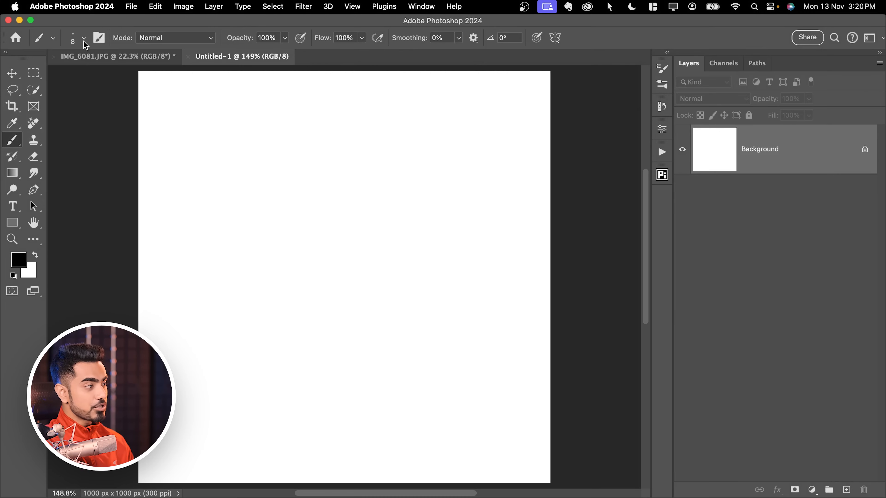
Paint scattered, irregular black specks across the upper part of the white canvas with a 5 px brush
left_click(84, 39)
left_click(83, 38)
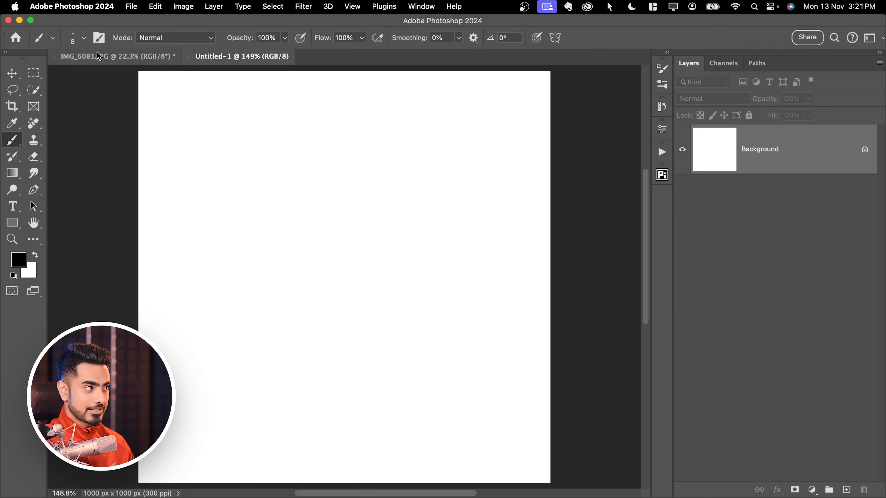
left_click_drag(257, 142, 297, 141)
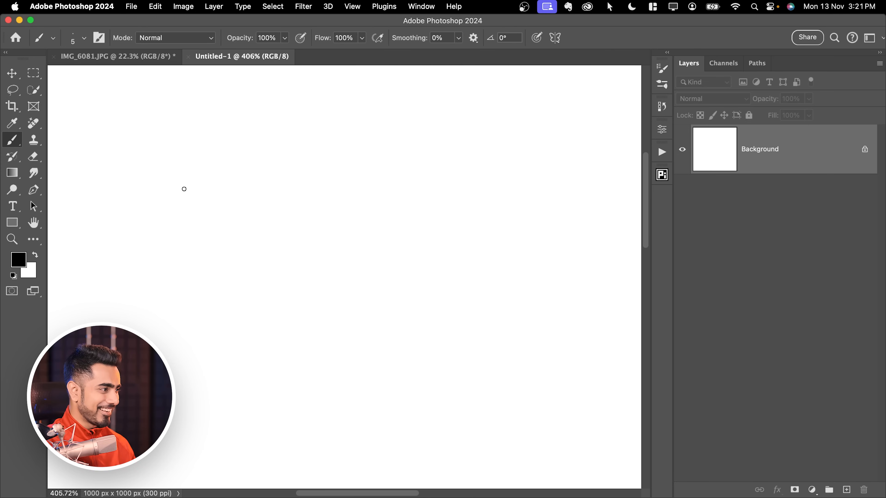
left_click_drag(209, 185, 204, 182)
left_click_drag(332, 150, 338, 149)
scroll(380, 178, "down", 1)
left_click_drag(423, 206, 425, 212)
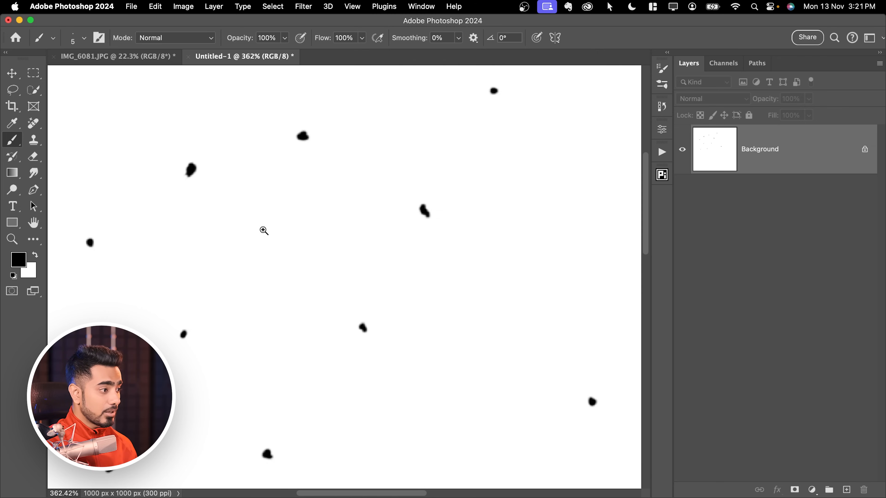
scroll(265, 232, "down", 2)
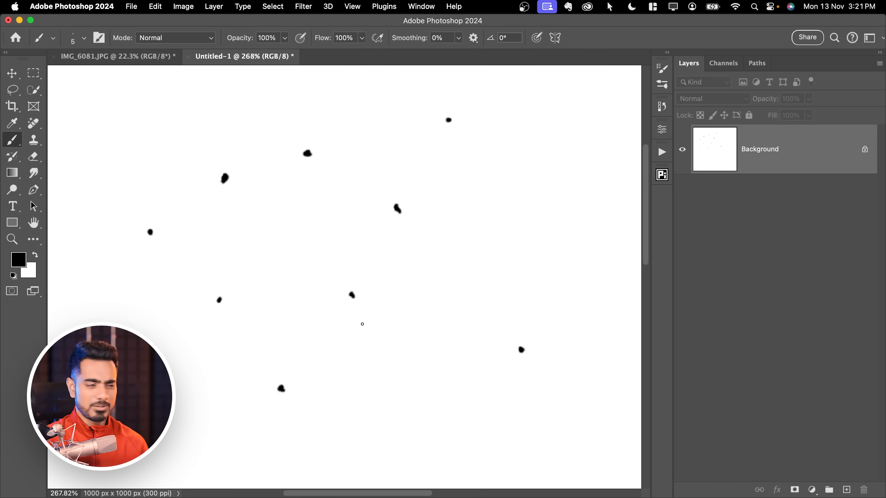
Select the whole speckled canvas and define it as a brush preset named "Dust"
key("super+a")
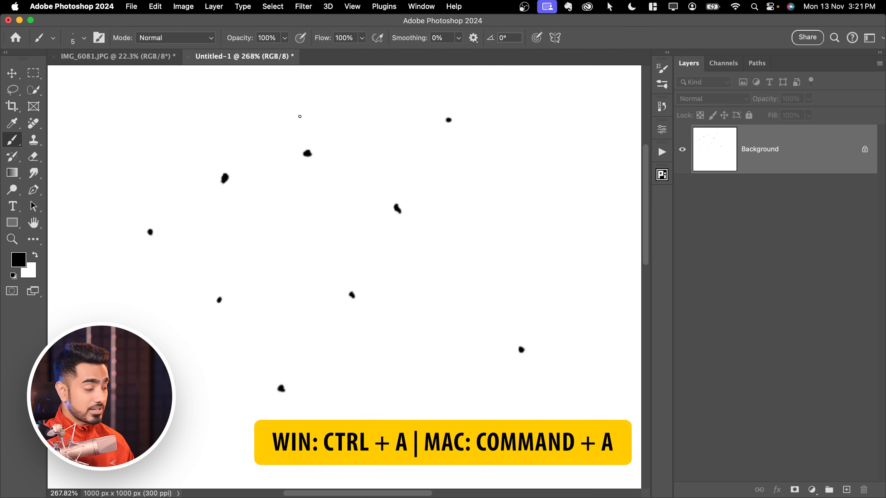
scroll(307, 168, "down", 5)
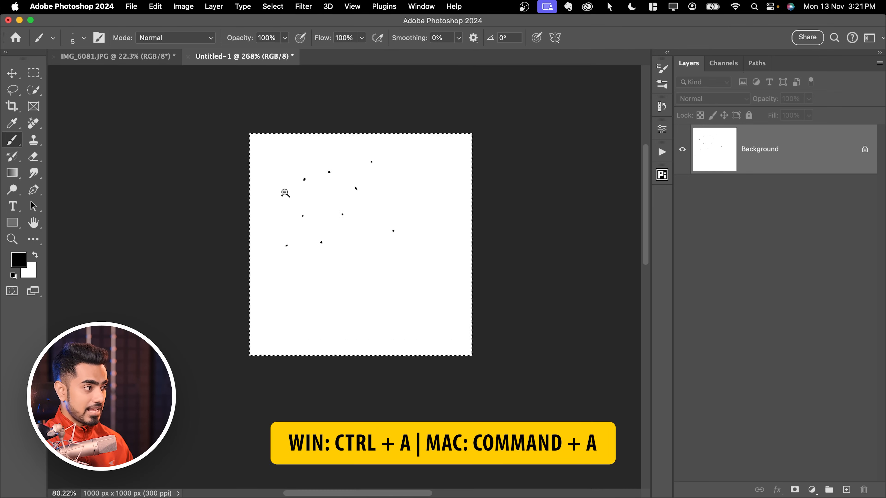
scroll(286, 190, "up", 3)
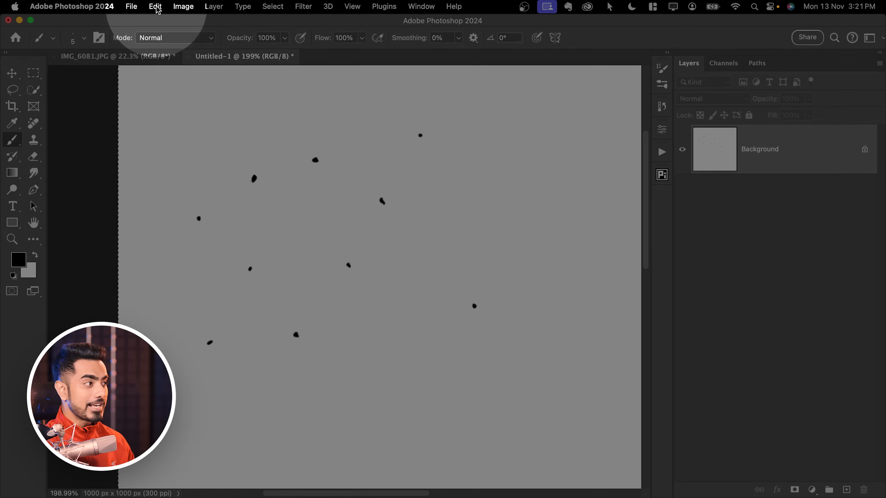
left_click(155, 6)
left_click(208, 330)
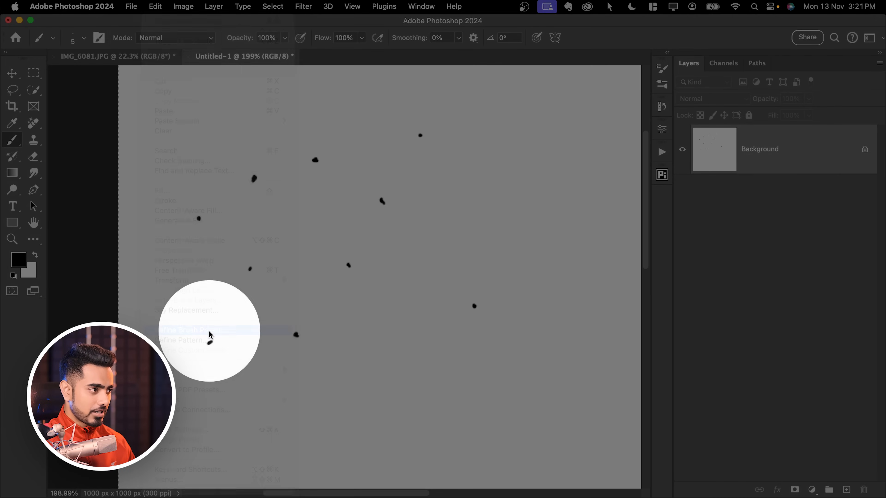
type("Dust")
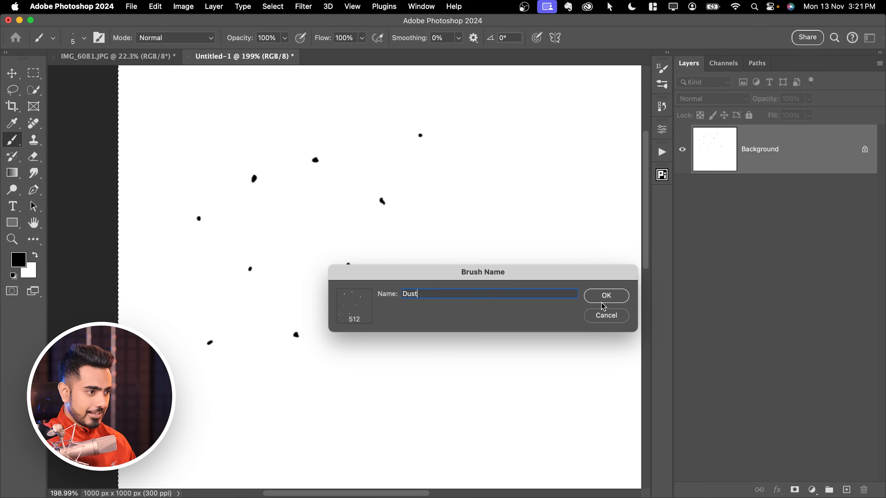
left_click(603, 302)
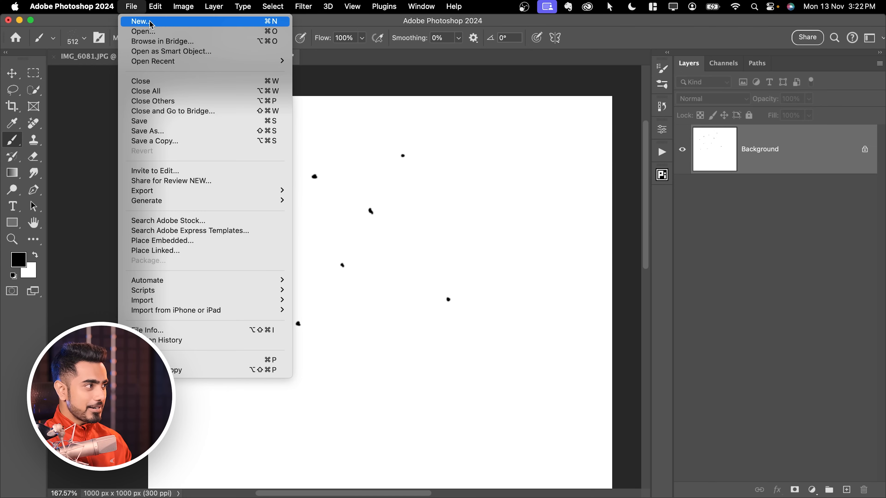
Create a new 2000 x 2000 px document from the Art & Illustration "2000 pixel grid" preset
left_click(140, 22)
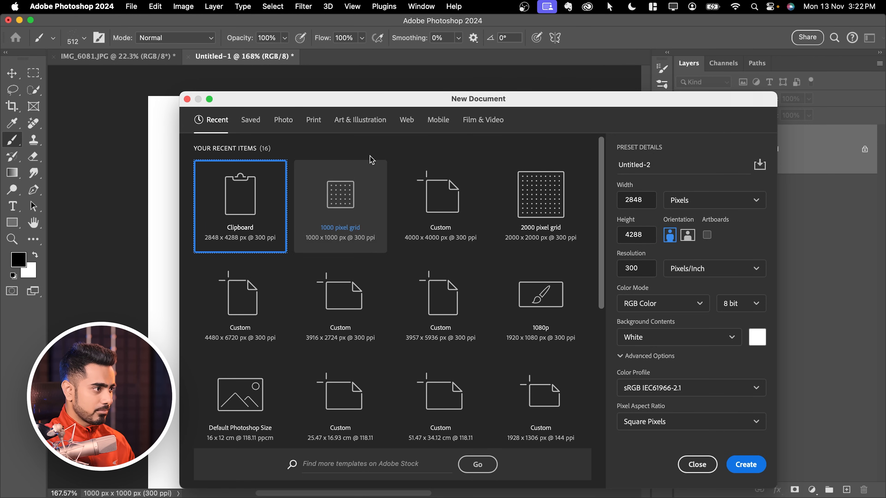
left_click(359, 120)
left_click(338, 202)
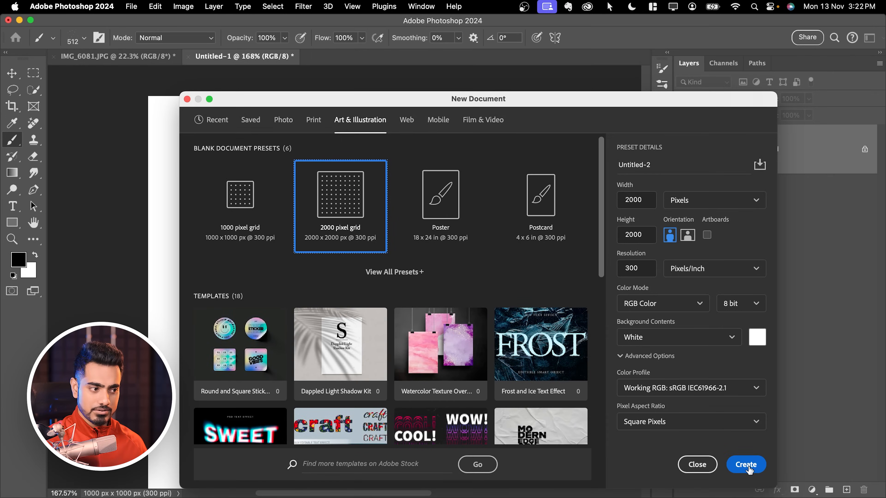
left_click(746, 465)
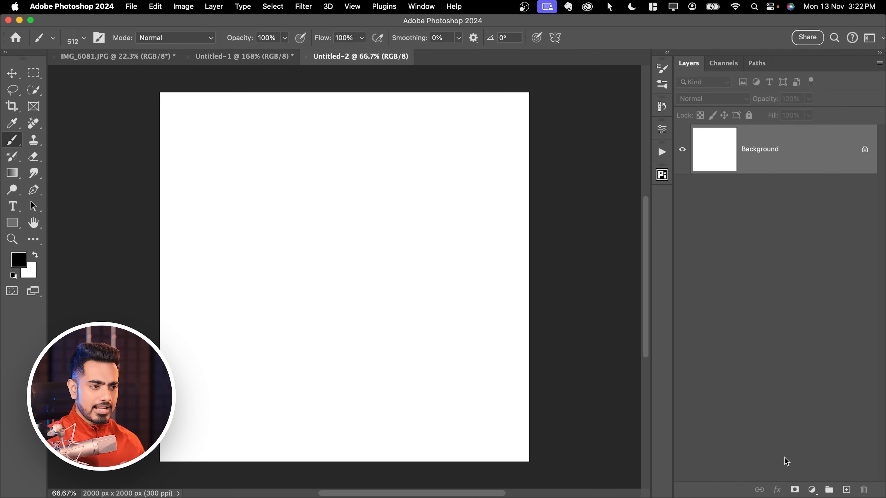
Add a black Solid Color fill layer with an empty layer above it, and swap the foreground color to white
left_click(812, 490)
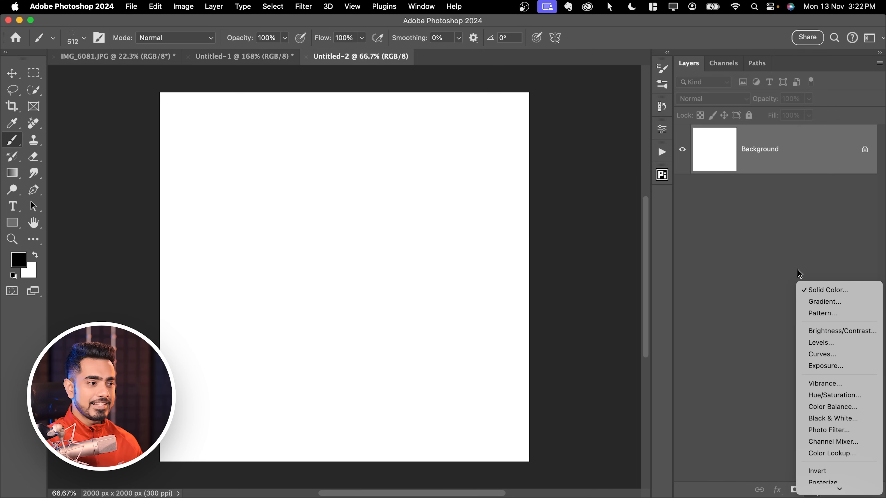
left_click(822, 296)
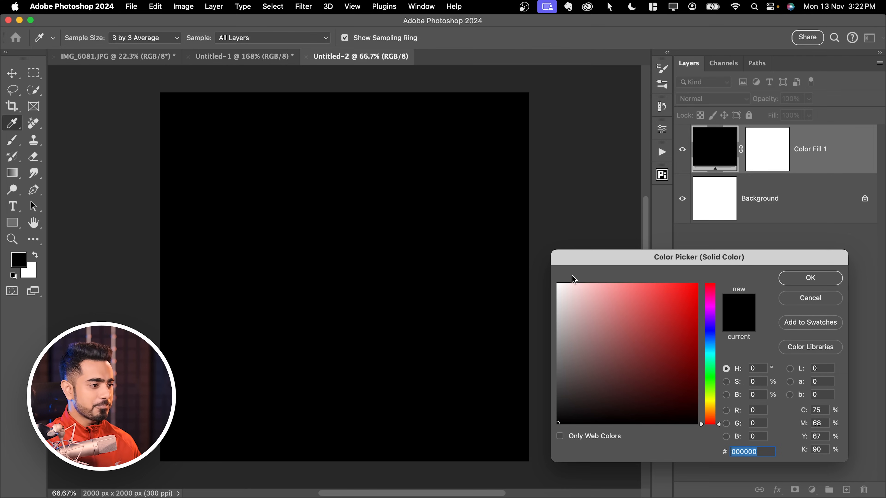
left_click(810, 278)
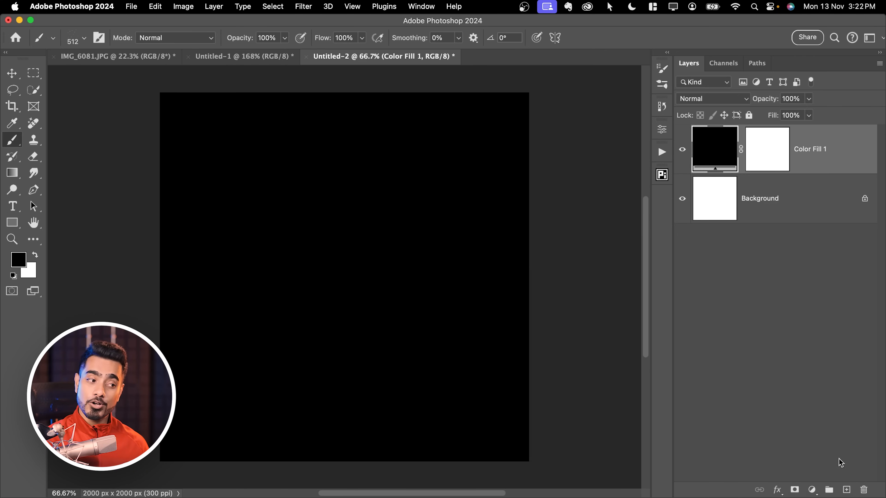
left_click(847, 490)
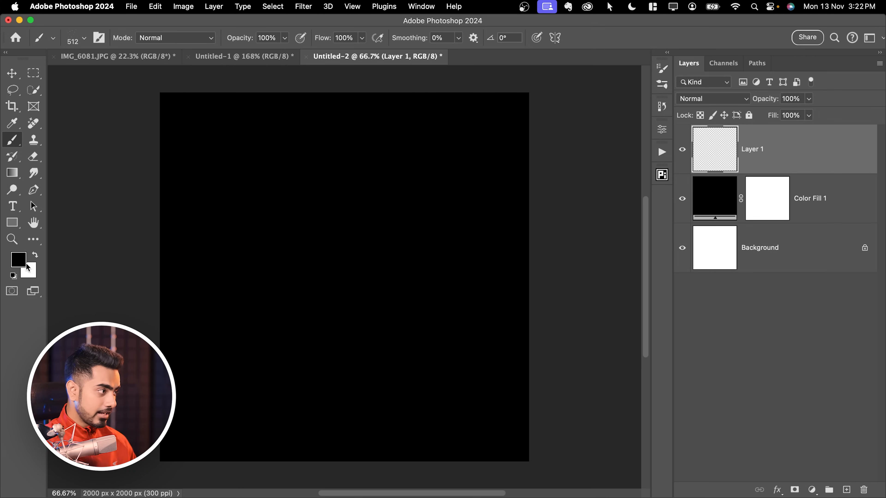
key("x")
Try the Dust brush with freehand white strokes across the black canvas and undo them
left_click(301, 180)
mouse_move(196, 220)
left_mouse_down()
mouse_move(401, 150)
mouse_move(576, 161)
mouse_move(412, 196)
left_mouse_up()
mouse_move(153, 293)
left_mouse_down()
mouse_move(294, 299)
mouse_move(453, 265)
left_mouse_up()
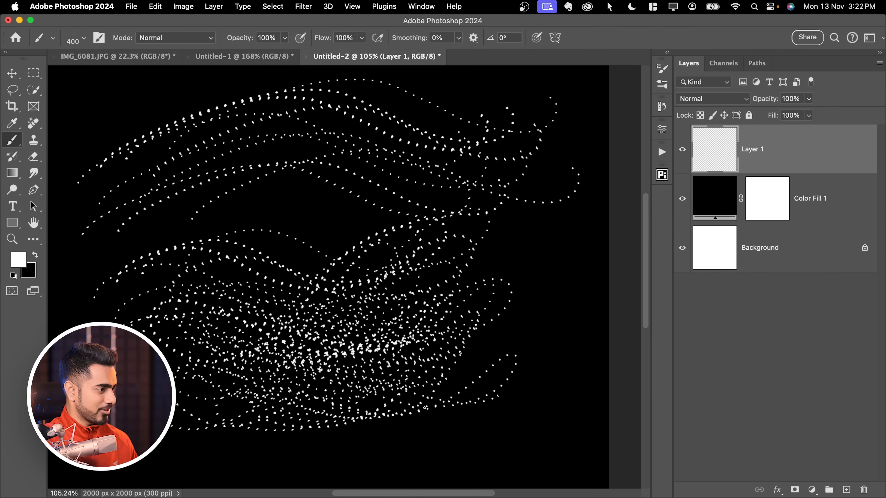
key("super+z")
key("super+z")
key("super+z")
key("super+z")
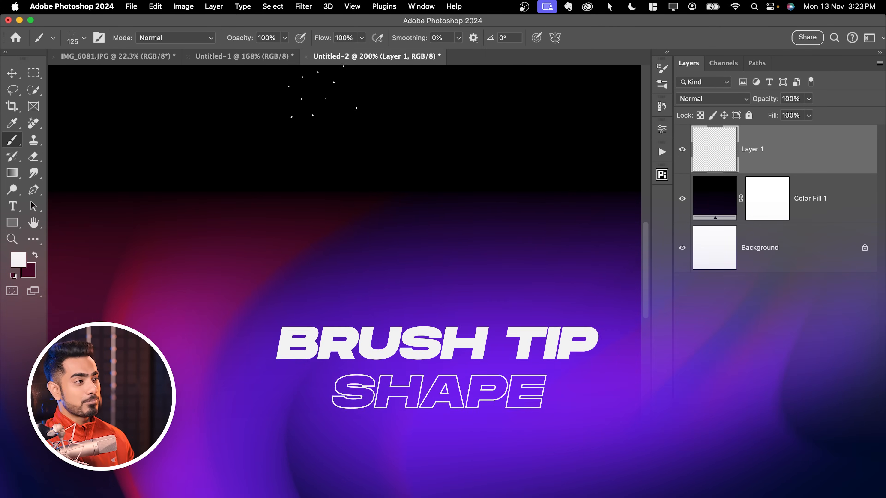
Open the Brush Settings and undo the dust stroke on the black canvas
left_click(422, 6)
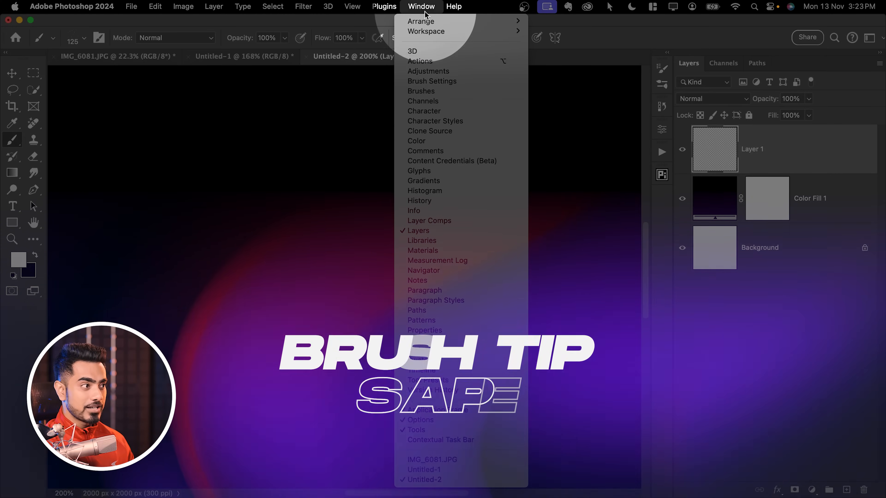
left_click(440, 81)
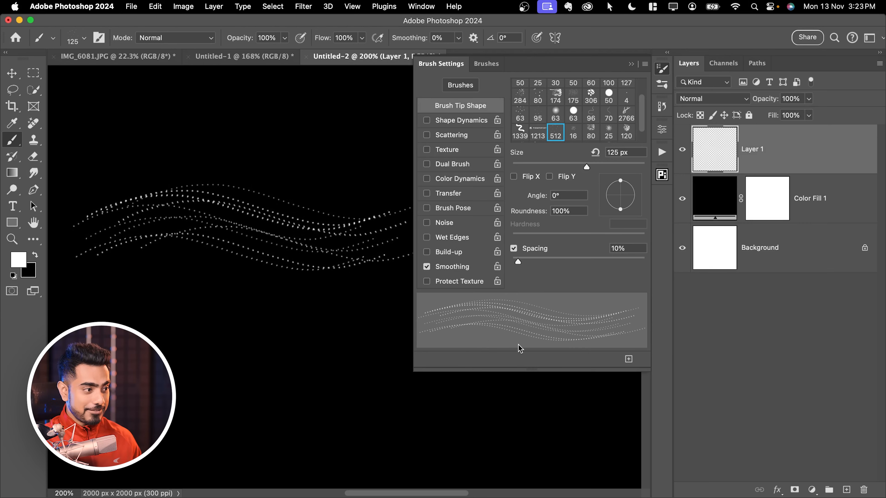
key("super+z")
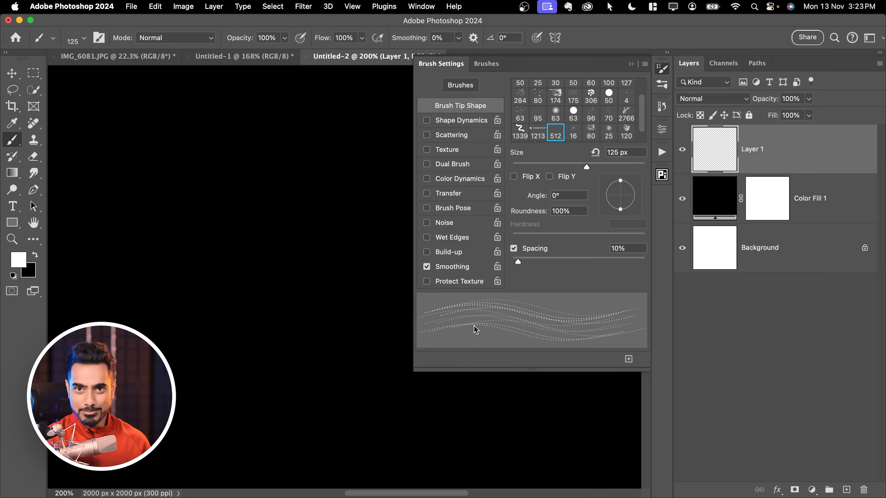
Rotate the Dust brush tip to an angle of -126° and set its size to 175 px
left_click_drag(584, 167, 579, 170)
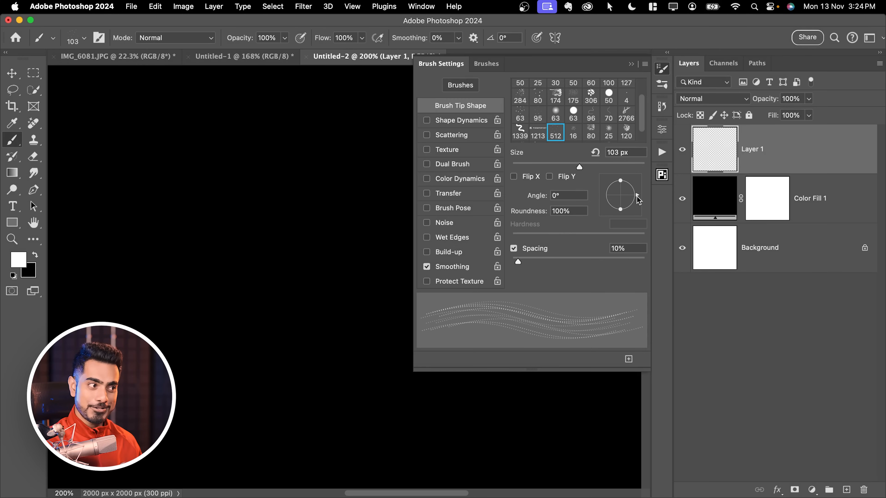
mouse_move(639, 198)
left_mouse_down()
mouse_move(633, 214)
mouse_move(606, 215)
left_mouse_up()
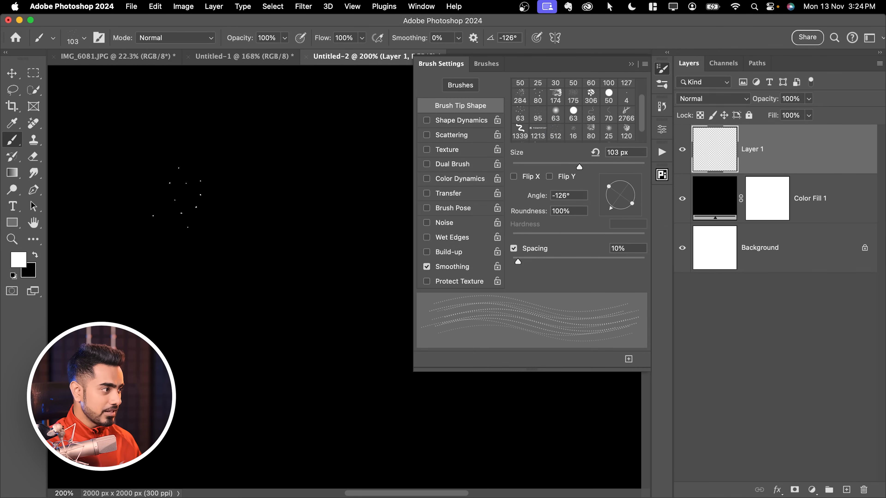
key("bracketright")
key("bracketright")
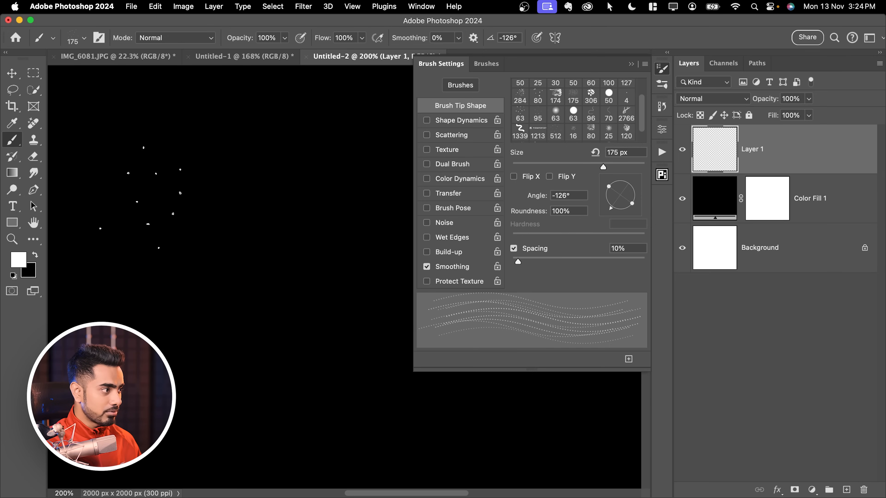
Rotate the brush tip to 166° and on to 125°, stamping overlapping dust clusters on the black canvas
left_click_drag(609, 211, 604, 192)
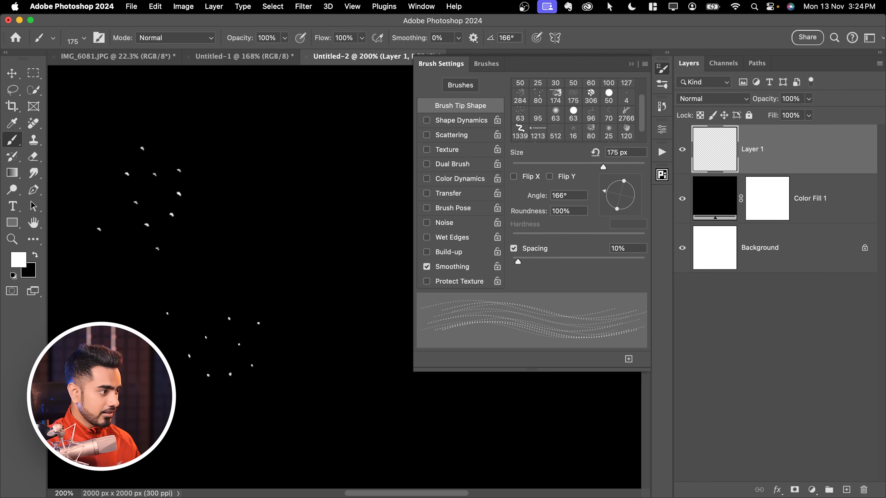
left_click_drag(605, 195, 614, 187)
left_click(311, 195)
left_click(311, 198)
left_click(307, 197)
left_click(307, 193)
left_click(313, 192)
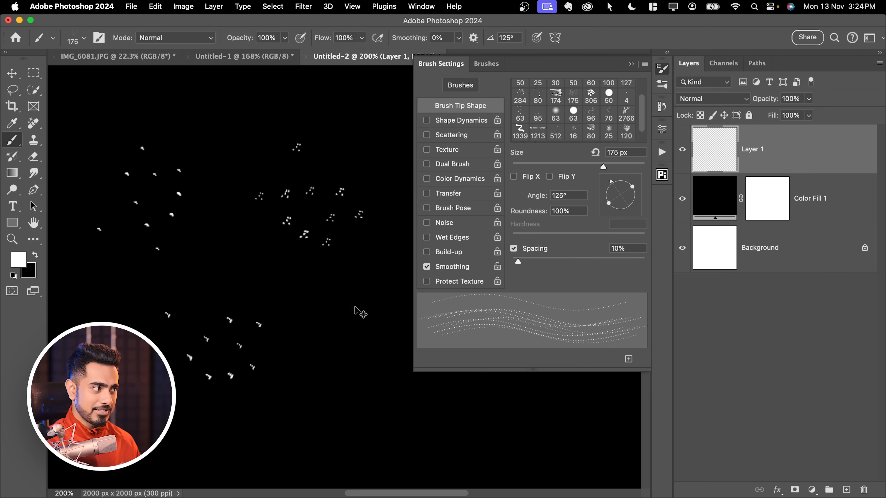
Undo all the dust clusters stamped on the black canvas
key("super+z")
key("super+z")
key("super+z")
key("super+z")
key("super+z")
key("super+z")
key("super+z")
key("super+z")
key("super+z")
key("super+z")
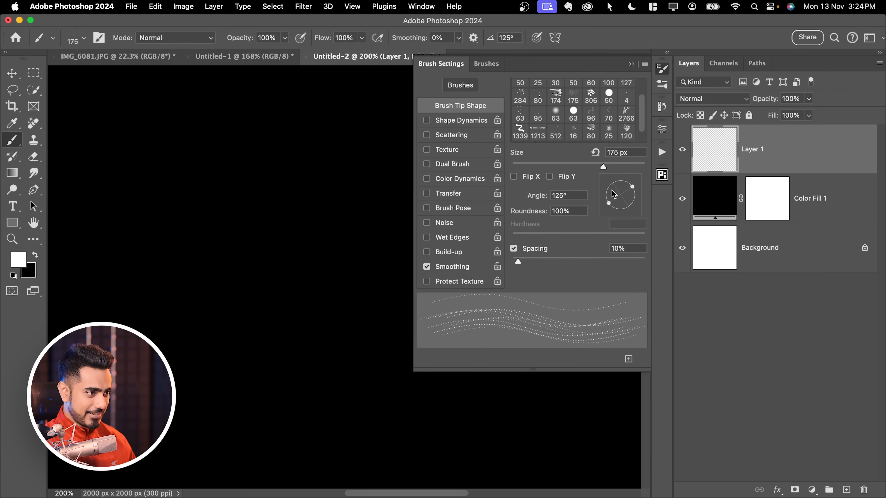
Try the Dust brush tip flattened to 16% roundness, restore it to 100%, and dab the black canvas
left_click_drag(633, 191, 626, 201)
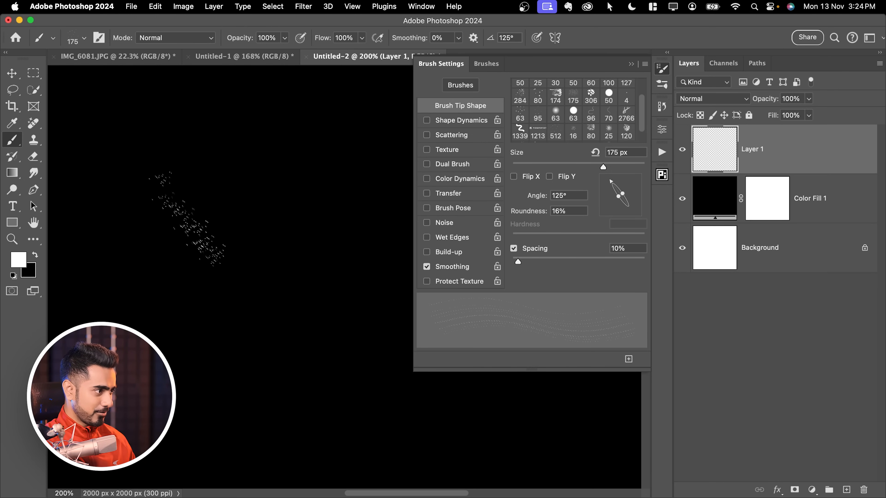
left_click_drag(628, 196, 632, 187)
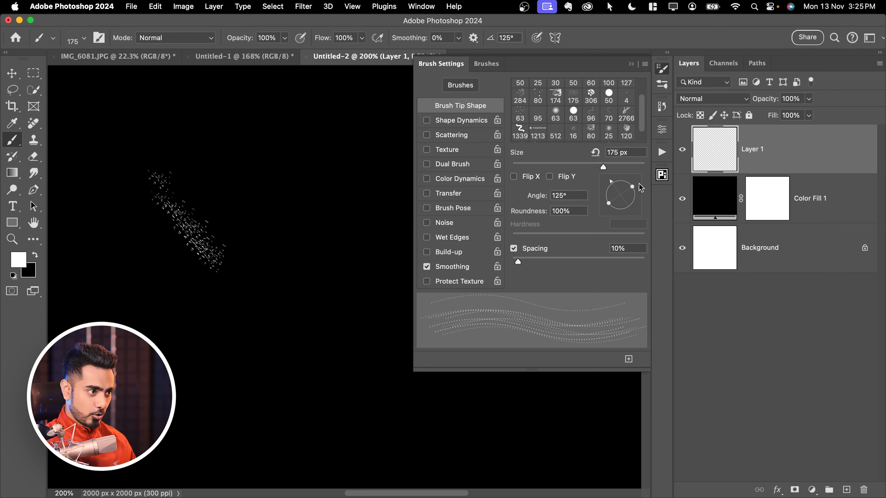
left_click(273, 365)
left_click(274, 361)
left_click(277, 359)
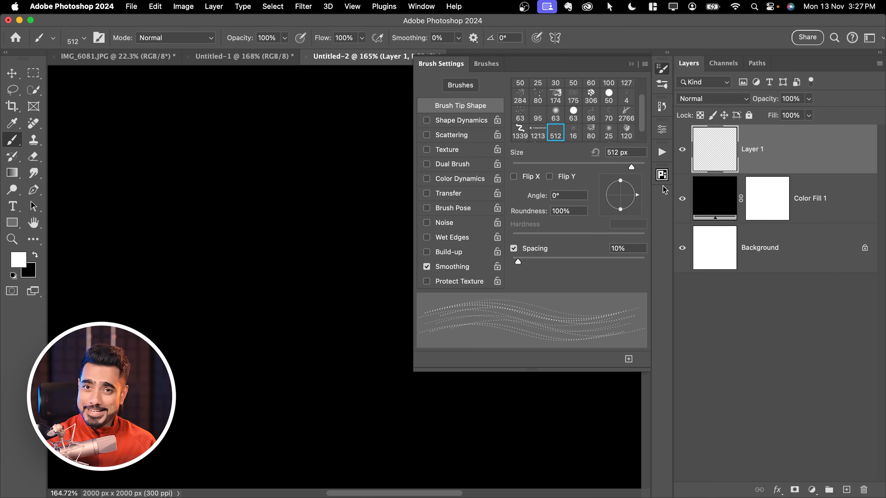
Select the 2766 px signature brush tip, size it to 400 px and stamp one white signature on the black canvas
left_click(626, 114)
left_click_drag(636, 166, 542, 170)
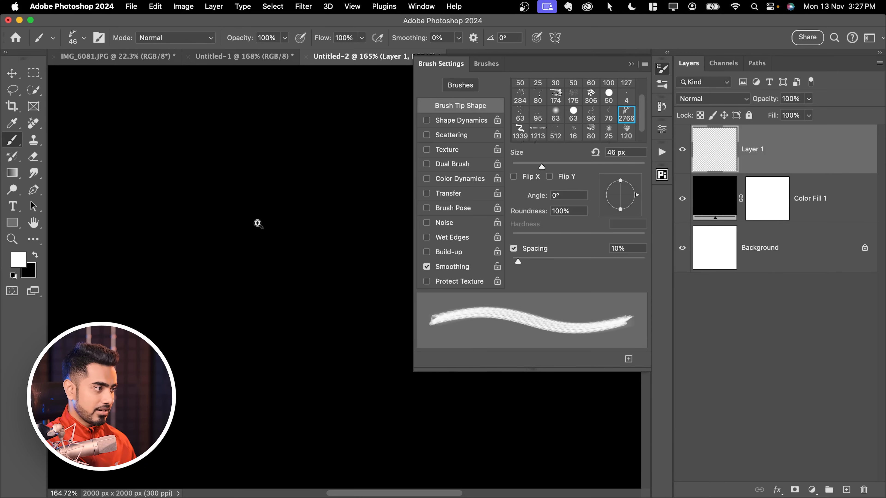
left_click_drag(257, 223, 240, 226)
key("bracketright")
key("bracketright")
key("bracketright")
key("bracketright")
key("bracketright")
key("bracketright")
key("bracketright")
key("bracketright")
key("bracketright")
key("bracketright")
key("bracketright")
key("bracketright")
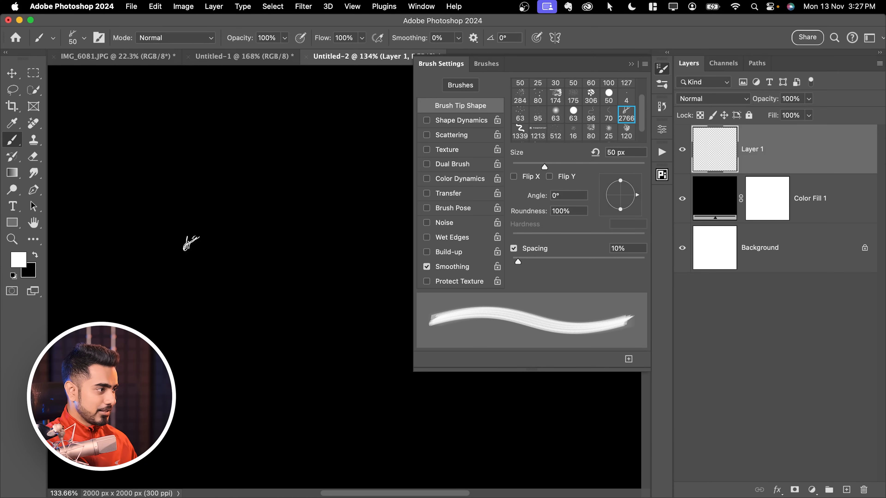
key("bracketright")
key("bracketright")
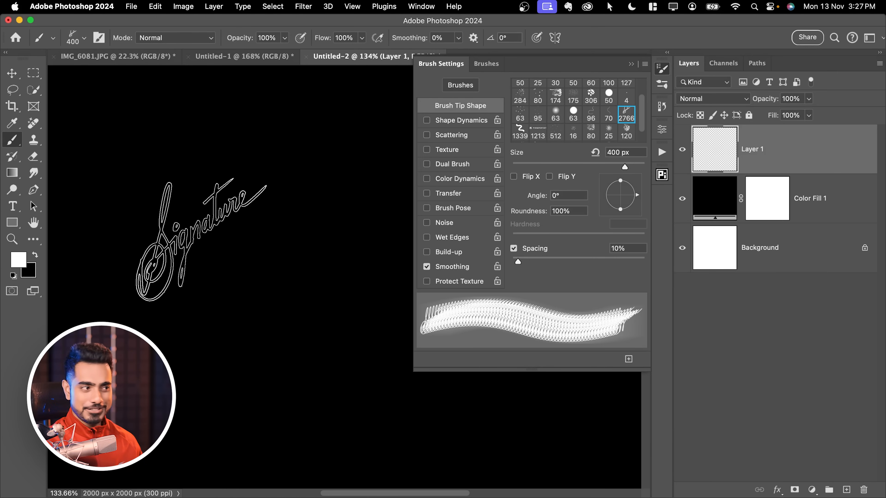
left_click(171, 208)
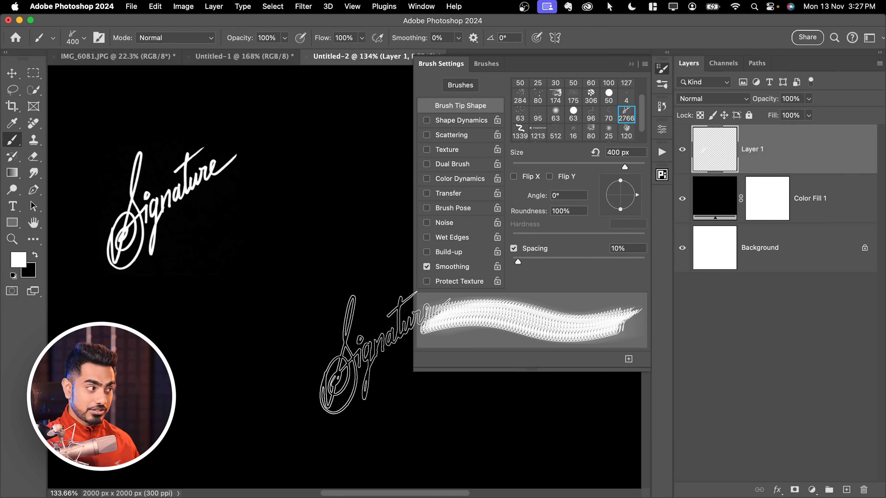
Stamp a mirrored signature below the first with Flip X enabled, and another beside them with only Flip Y enabled
left_click(514, 177)
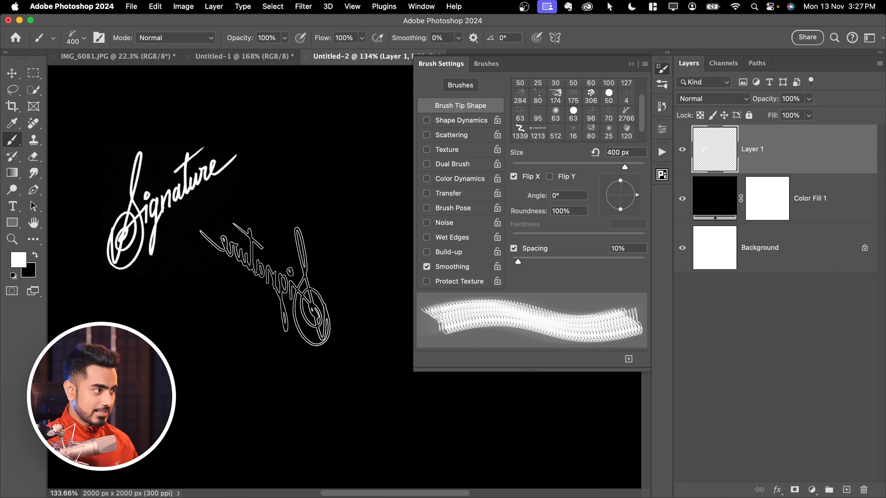
left_click(190, 361)
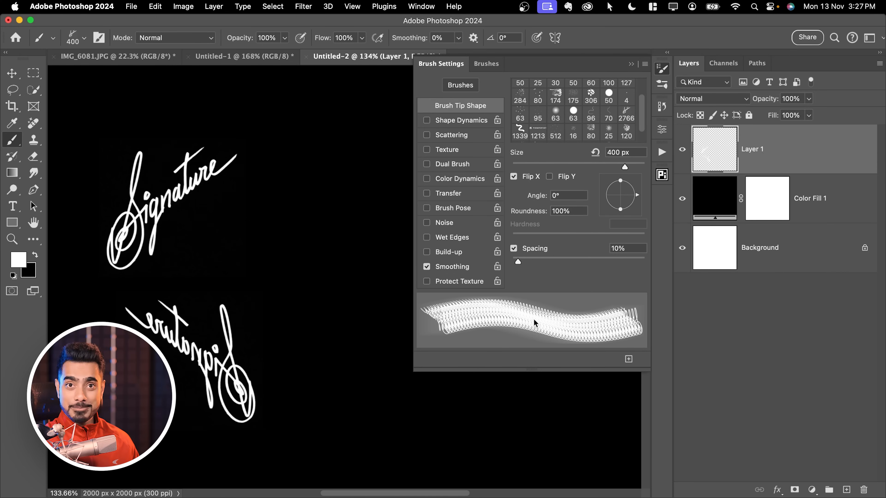
left_click_drag(246, 260, 175, 242)
left_click(514, 177)
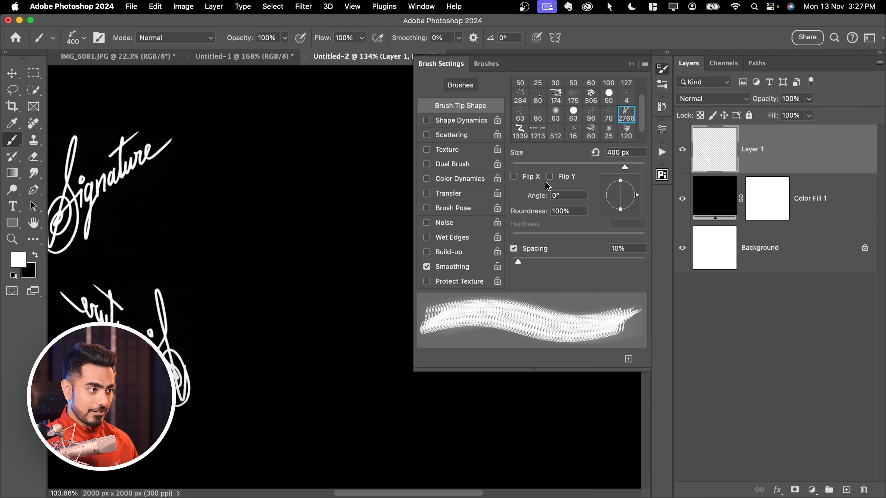
left_click(556, 177)
left_click(316, 201)
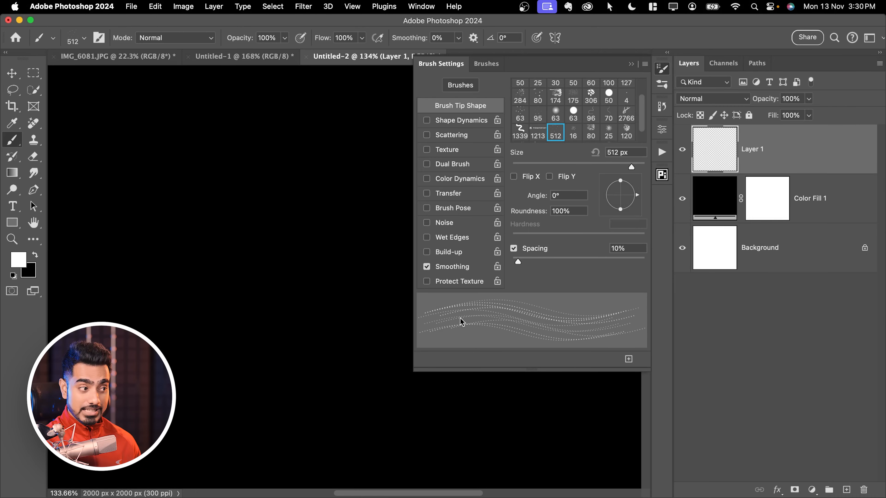
Try a diagonal stroke with the 512 px Dust brush at reduced spacing and undo it
left_click_drag(521, 263, 512, 263)
left_click_drag(143, 213, 475, 446)
key("ctrl+z")
Widen the Dust brush spacing to 39% and 68%, test a diagonal stroke and undo it, and raise the spacing to 115%
left_click_drag(512, 261, 537, 263)
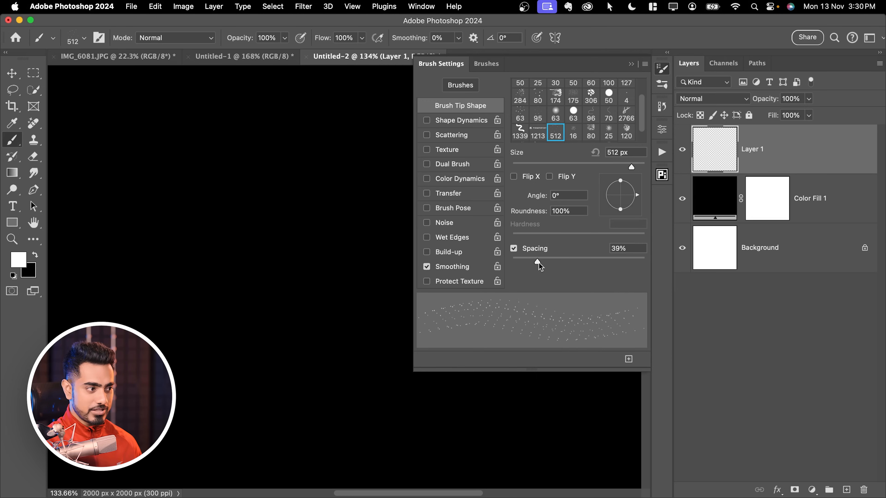
left_click_drag(139, 173, 442, 334)
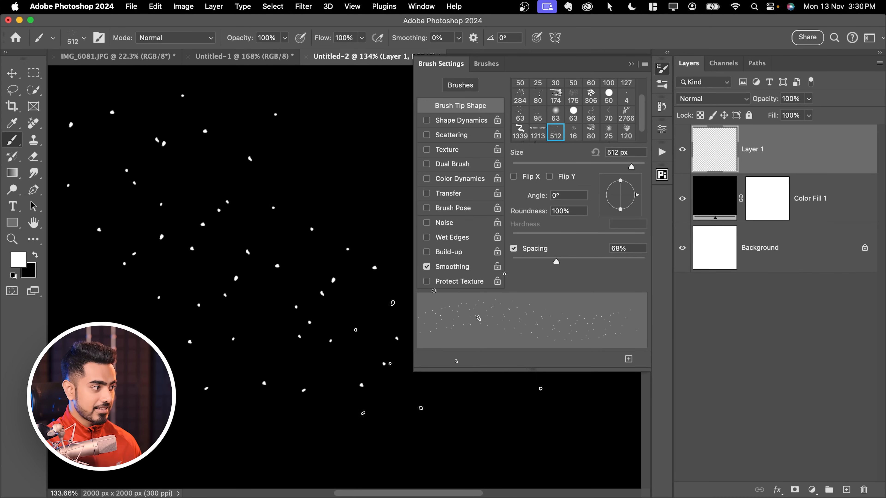
key("super+z")
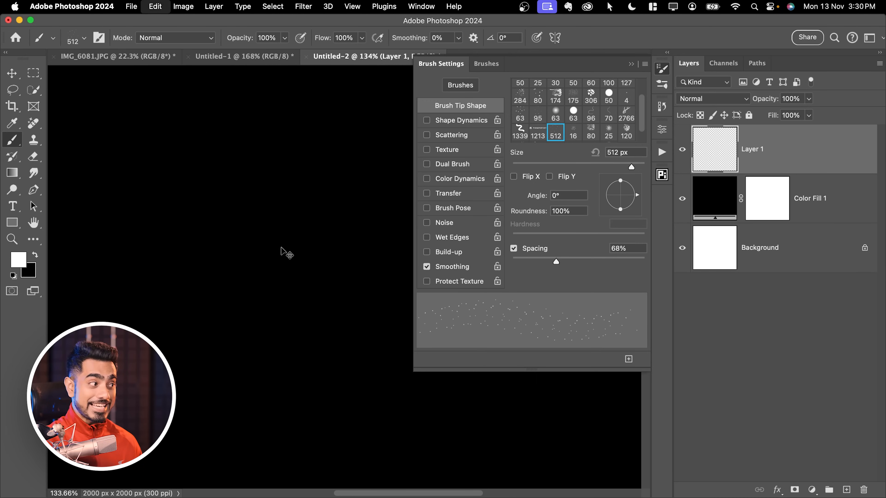
left_click_drag(557, 262, 567, 262)
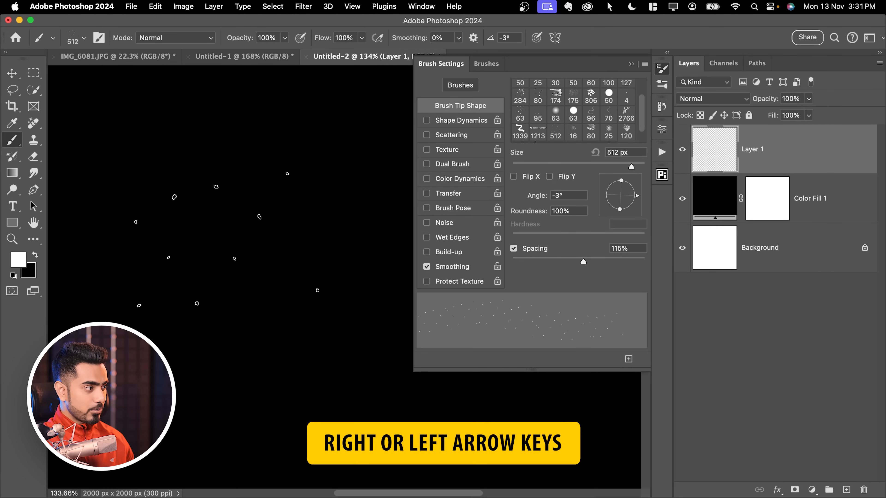
Nudge the Dust brush tip angle in 1° steps in both directions, ending at 11°
key("shift+Right")
key("Right")
key("Right")
key("Right")
key("Right")
key("Right")
key("Right")
key("Right")
key("Right")
key("Right")
key("Right")
key("Right")
key("Right")
key("Left")
key("Left")
key("Left")
key("Left")
key("Left")
key("Left")
key("Left")
key("Left")
key("Left")
key("Left")
key("Left")
key("Left")
key("Left")
key("Left")
key("Left")
key("Left")
key("Left")
key("Left")
key("Left")
key("Left")
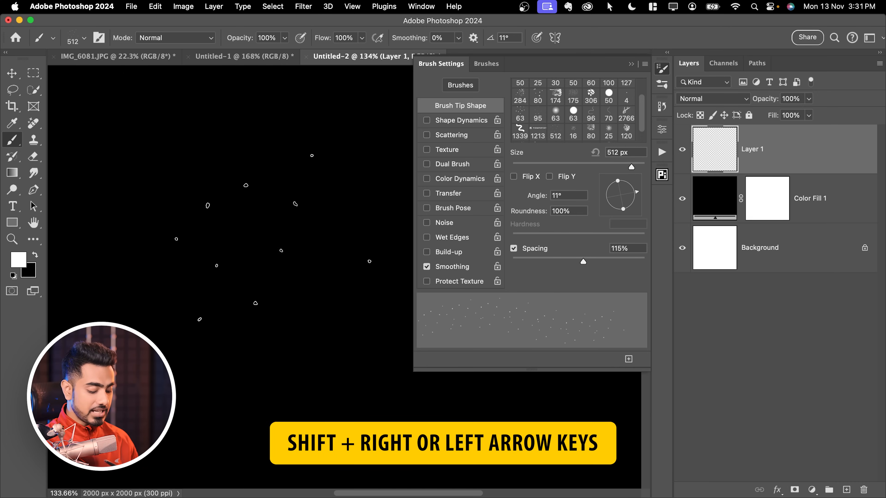
Rotate the Dust brush tip in 15° steps through -19°, -64° and -124°, and back to -4°
key("shift+Right")
key("shift+Right")
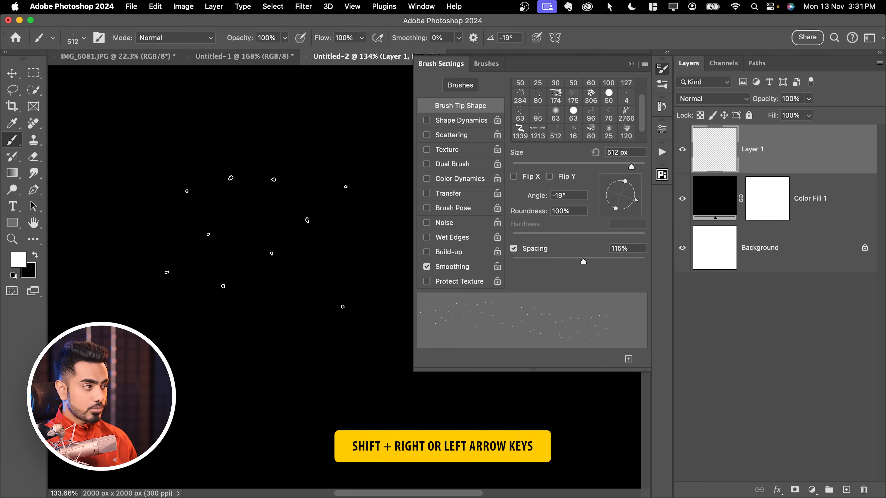
key("shift+Right")
key("shift+Right")
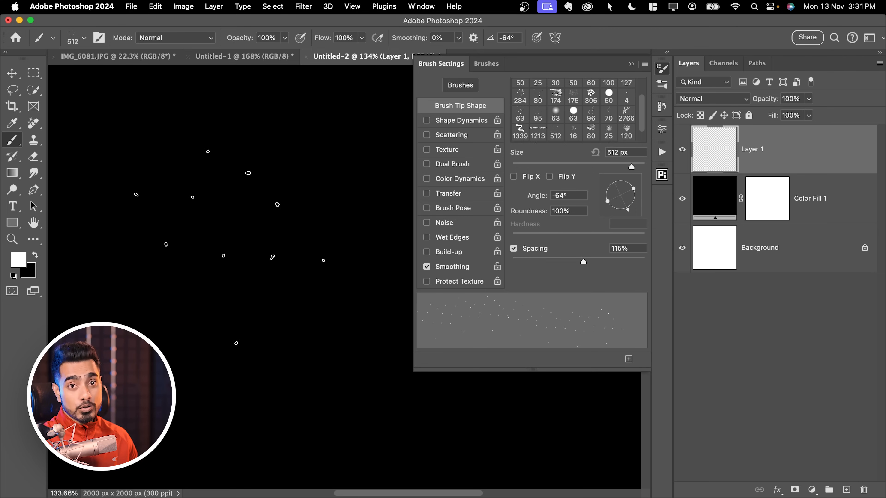
key("shift+Right")
key("shift+Right")
key("shift+Right")
key("shift+Right")
key("shift+Right")
key("shift+Left")
key("shift+Left")
key("shift+Left")
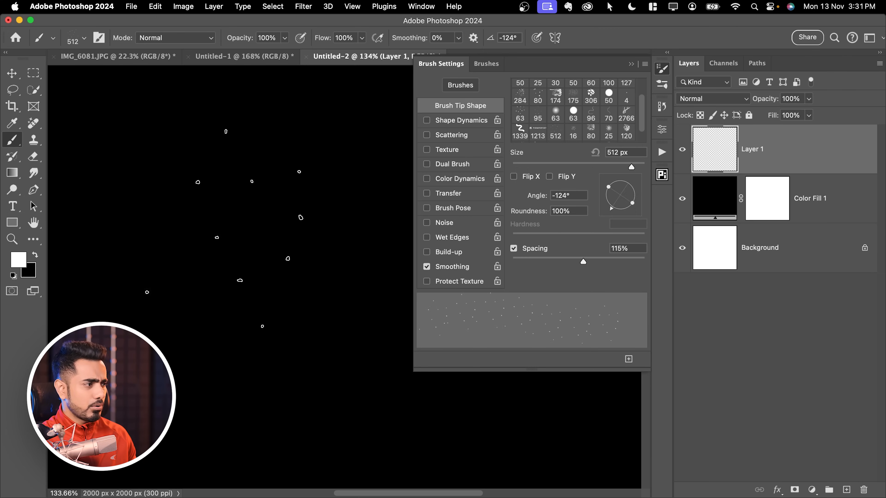
key("shift+Left")
key("shift+Left")
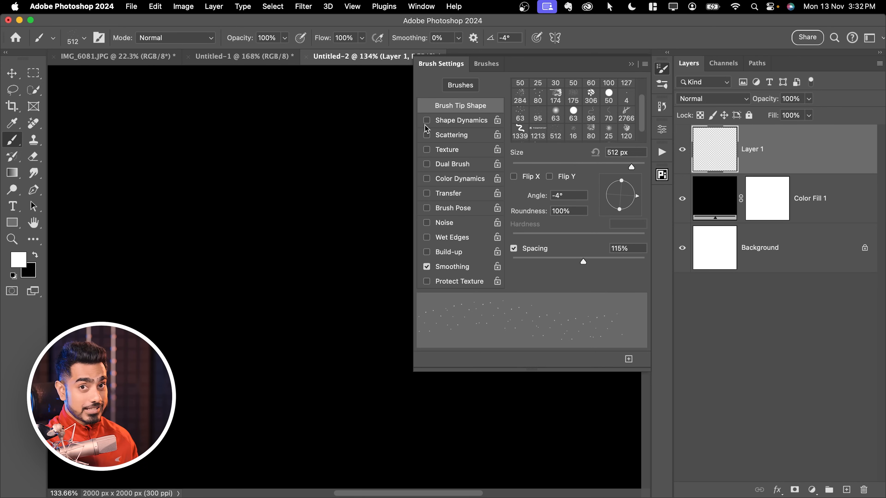
Enable Shape Dynamics and set the Angle Jitter control to Pen Tilt and the Size Jitter control to Pen Pressure
left_click(461, 121)
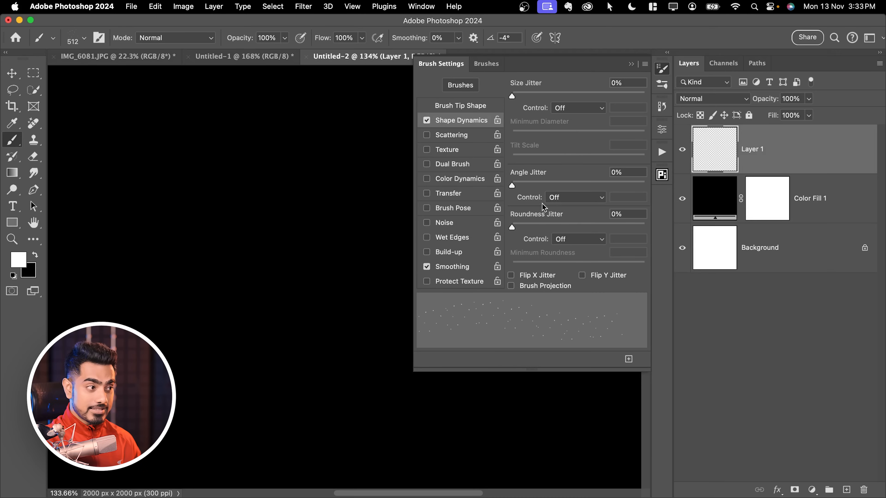
left_click(555, 198)
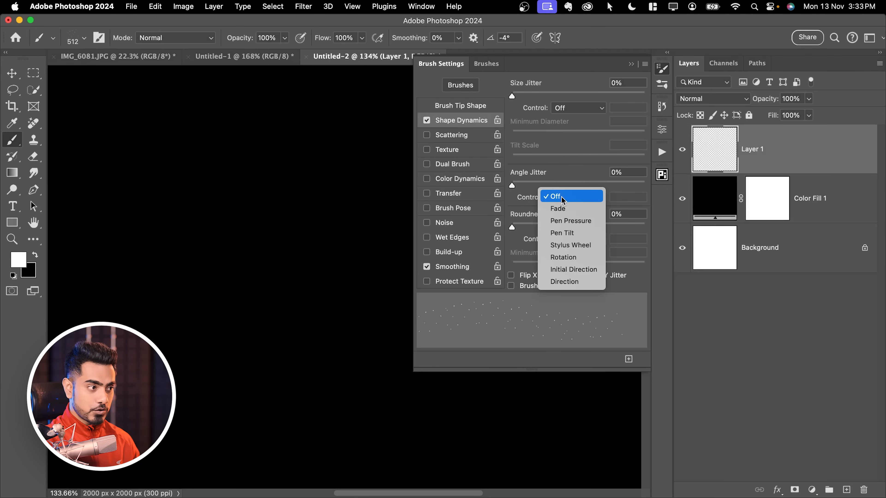
left_click(571, 234)
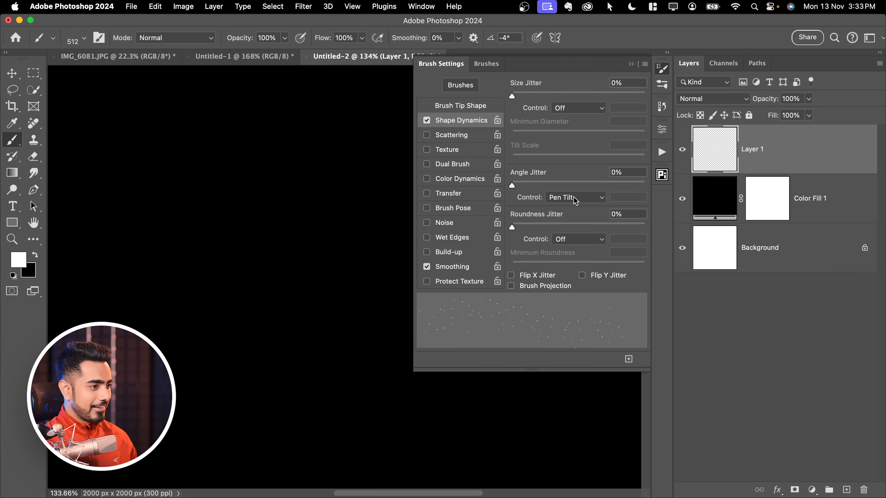
left_click(577, 198)
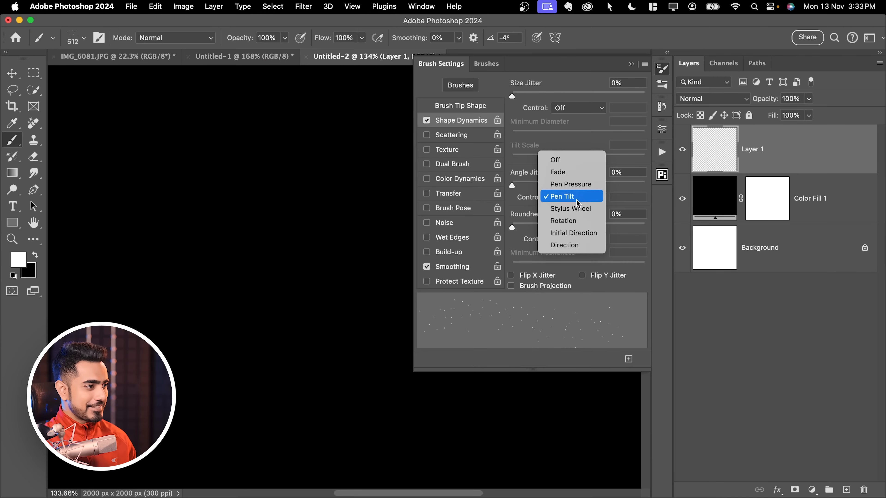
left_click(581, 160)
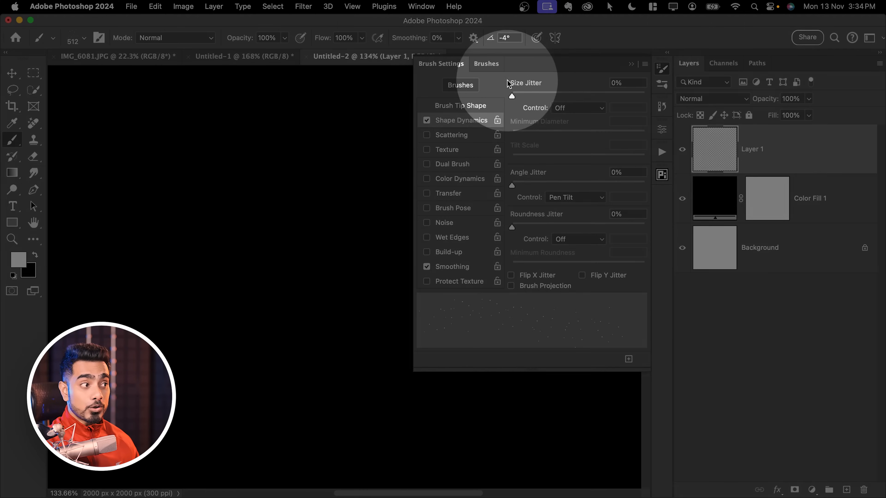
left_click(574, 108)
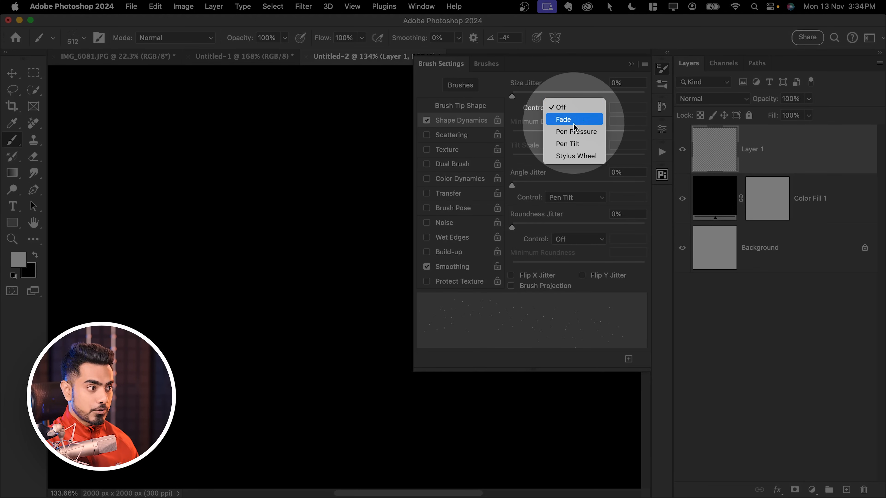
left_click(573, 132)
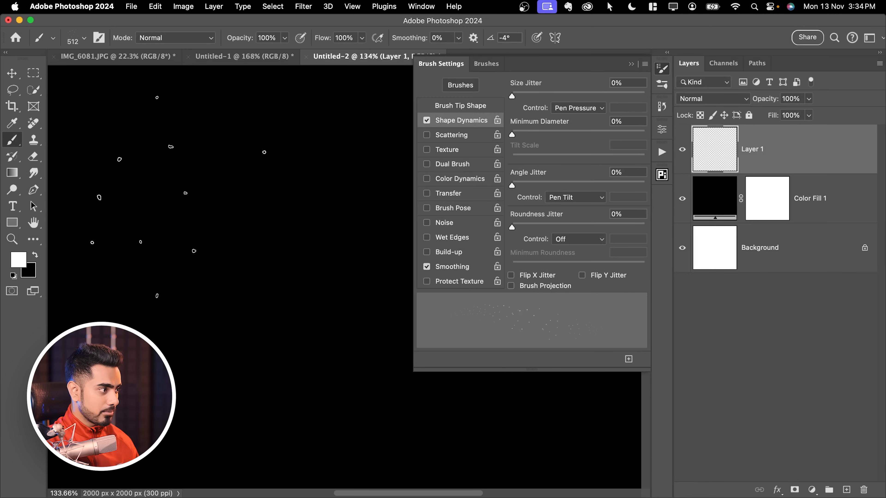
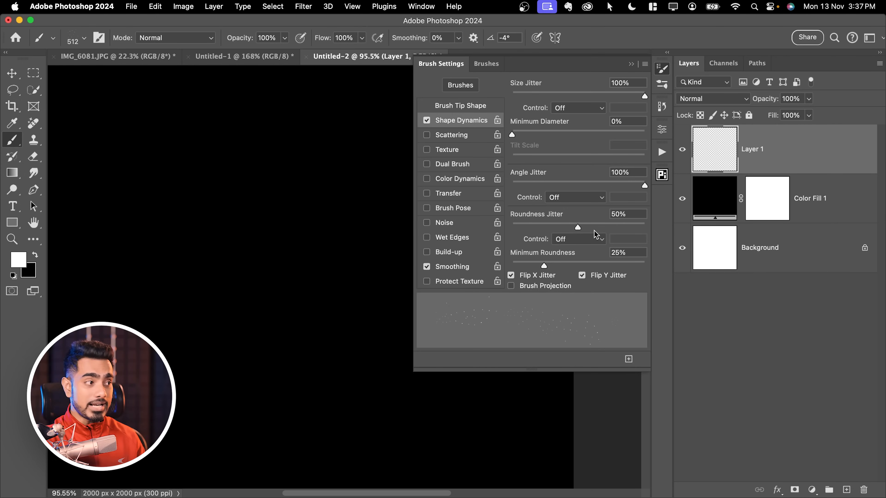
Set the Minimum Diameter in the Dust brush's Shape Dynamics to 30%
left_click_drag(513, 133, 552, 137)
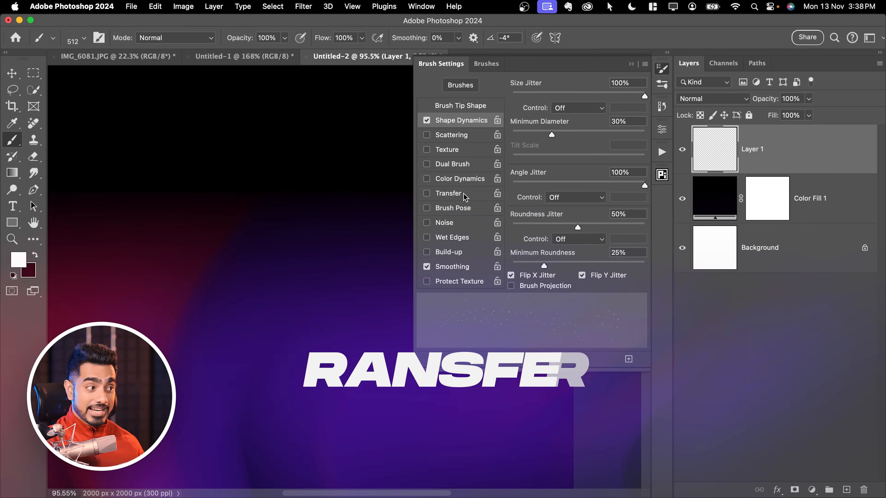
Enable Transfer with Opacity Jitter and Flow Jitter at 100% and both of their controls set to Off
left_click(453, 194)
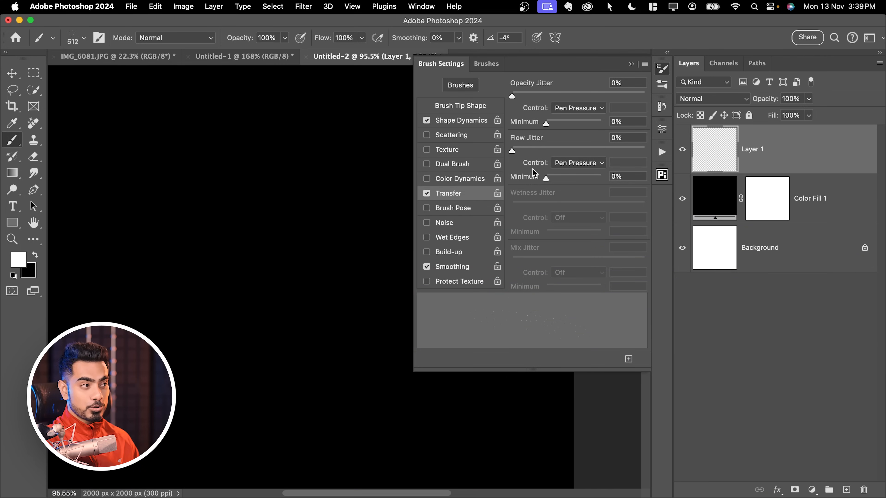
left_click(570, 171)
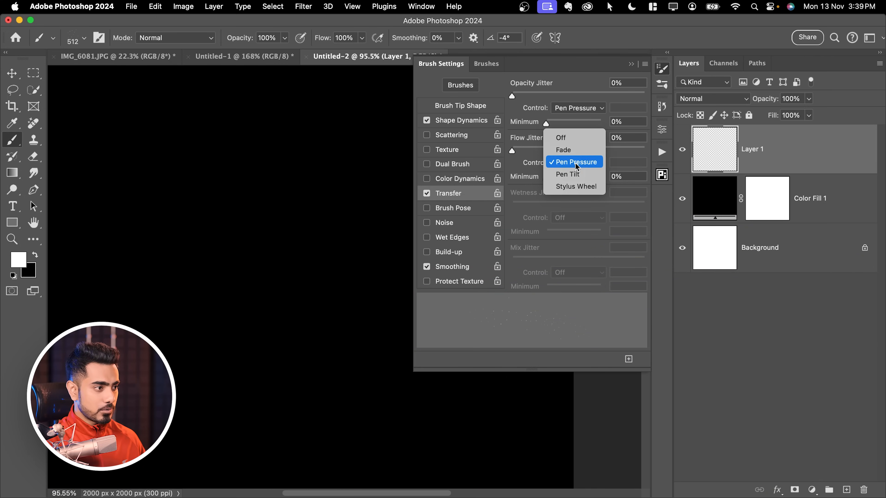
left_click(574, 139)
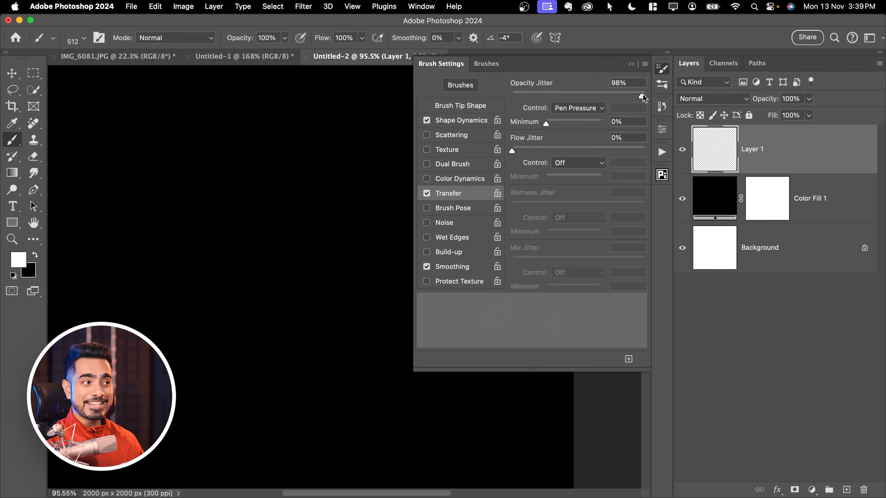
left_click_drag(512, 153, 669, 152)
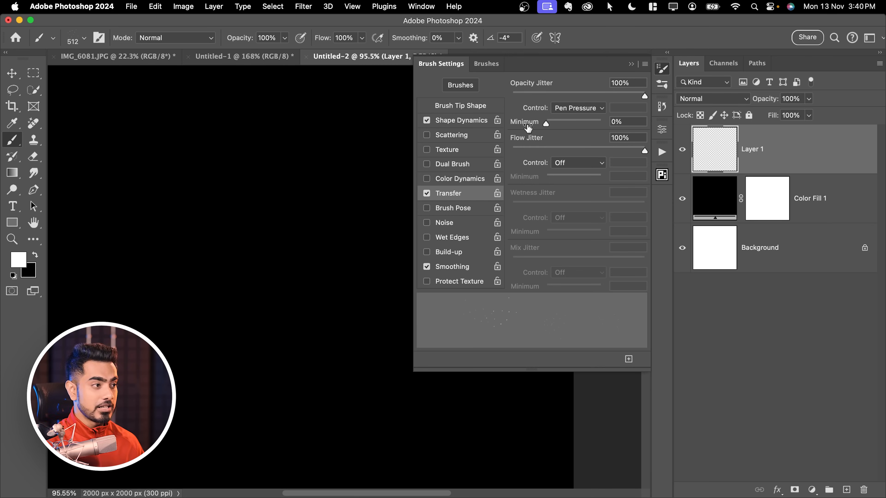
left_click(578, 108)
left_click(585, 87)
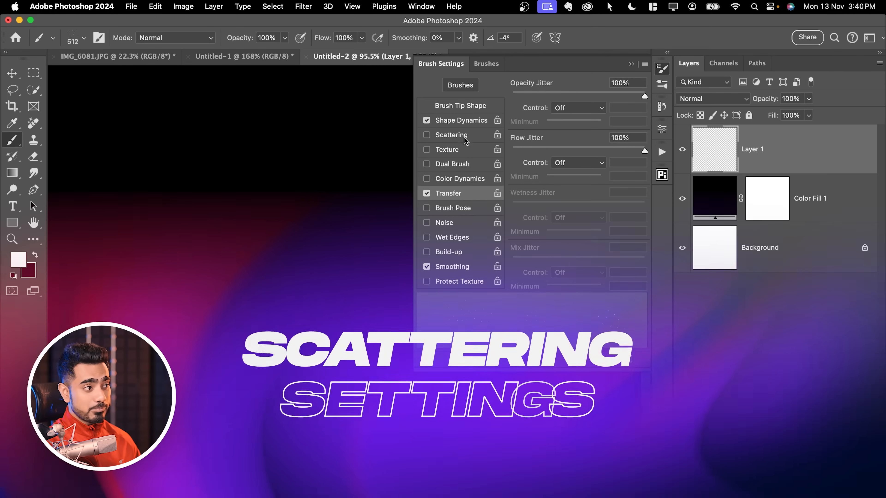
Enable Scattering for the Dust brush with Scatter at 358% on Both Axes and a Count of 7
left_click(467, 139)
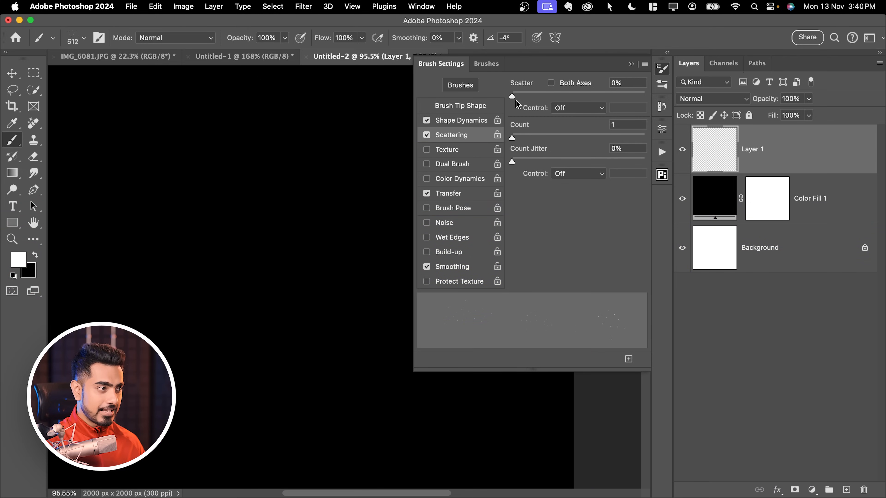
left_click_drag(516, 99, 533, 101)
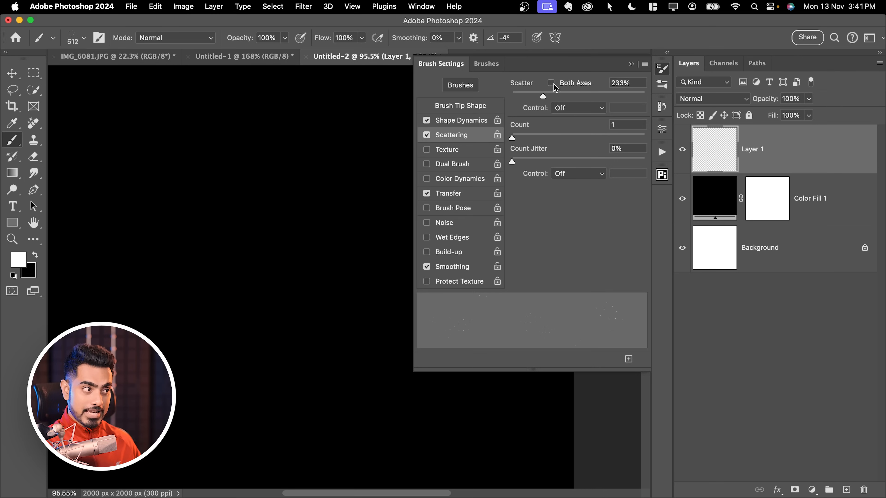
left_click(551, 84)
left_click_drag(543, 100, 560, 98)
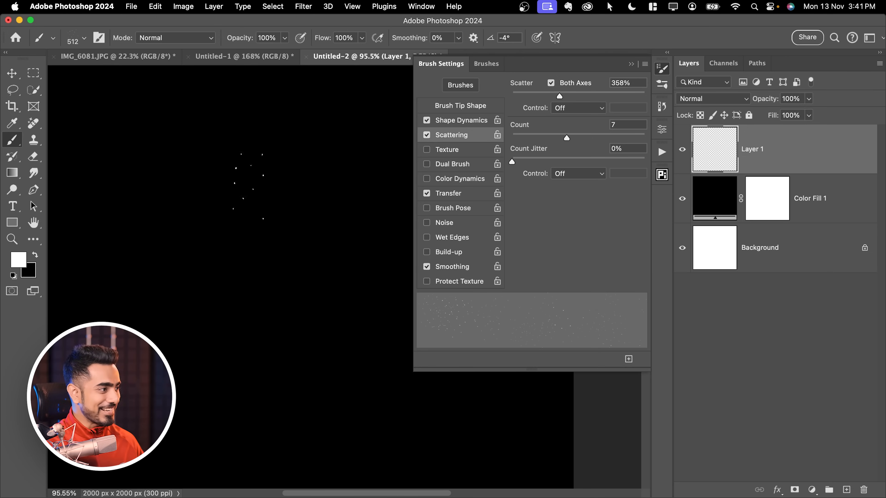
Test the scattered Dust brush with strokes on Layer 1, undoing the first and repainting at a 300 px brush size
left_click_drag(296, 221, 268, 228)
key("super+z")
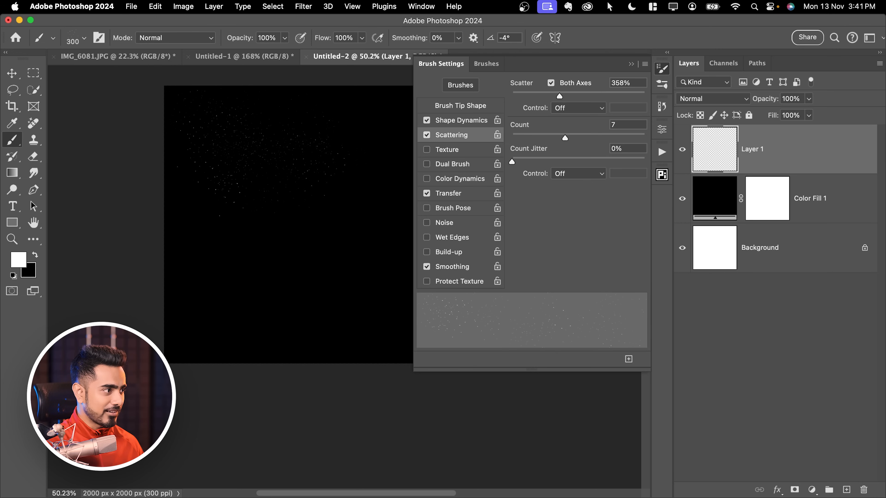
left_click_drag(297, 172, 327, 162)
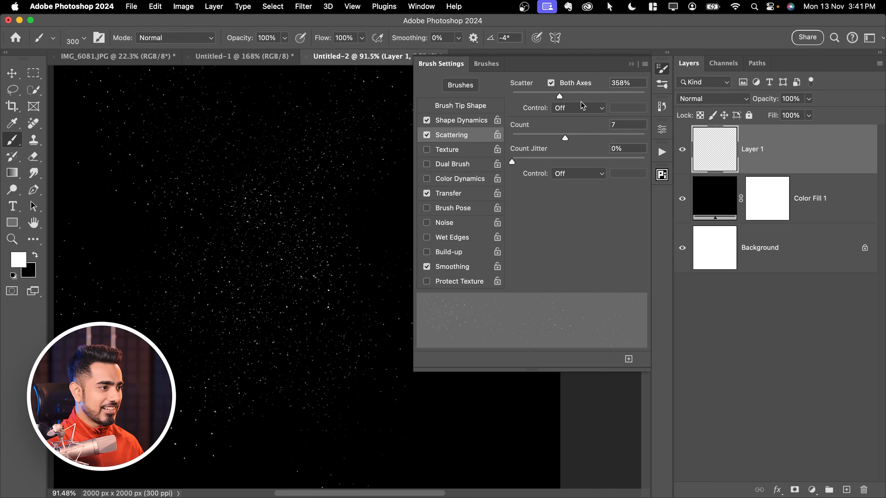
Lower the brush Count to 4 and Scatter to 154%, and add a new layer with Layer 1 hidden
left_click_drag(565, 140, 541, 139)
left_click_drag(560, 96, 533, 108)
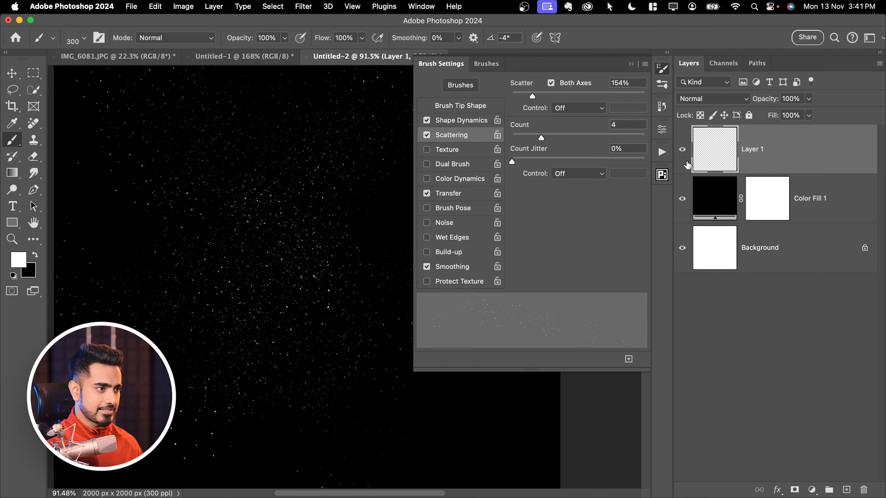
left_click(847, 490)
left_click(682, 199)
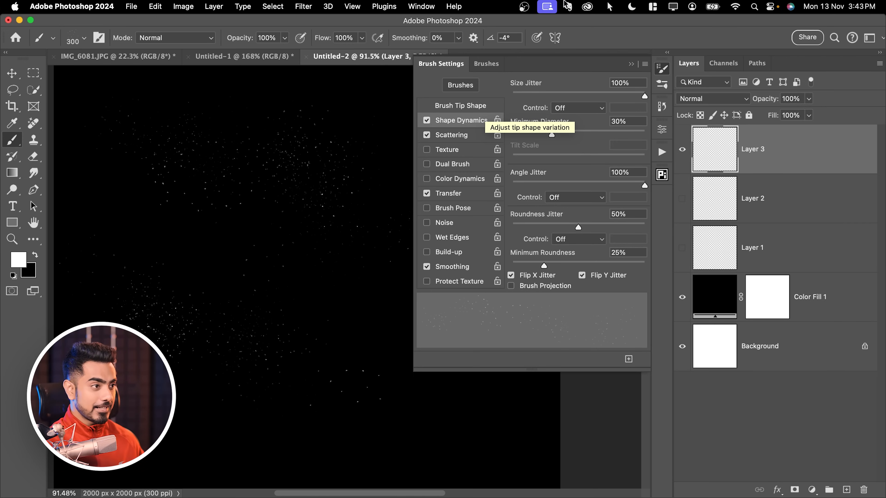
Save the current brush as a new preset named PIX DUST and delete the three painted test layers
left_click(645, 64)
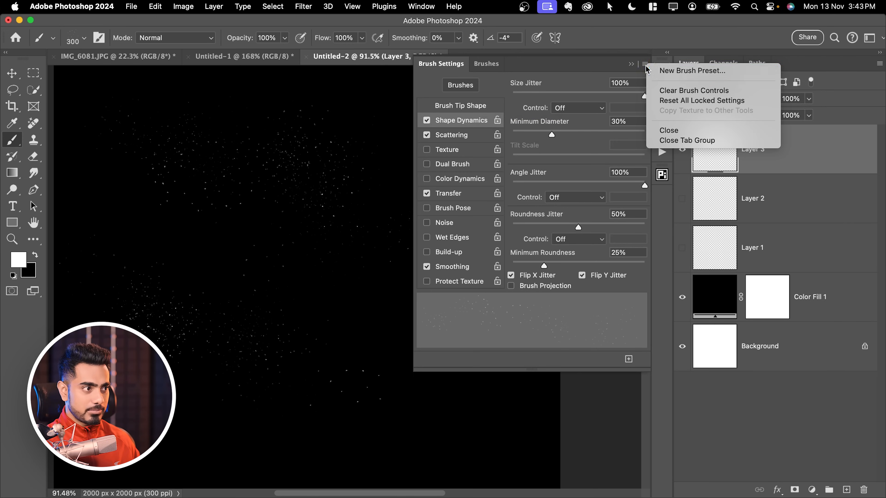
left_click(672, 72)
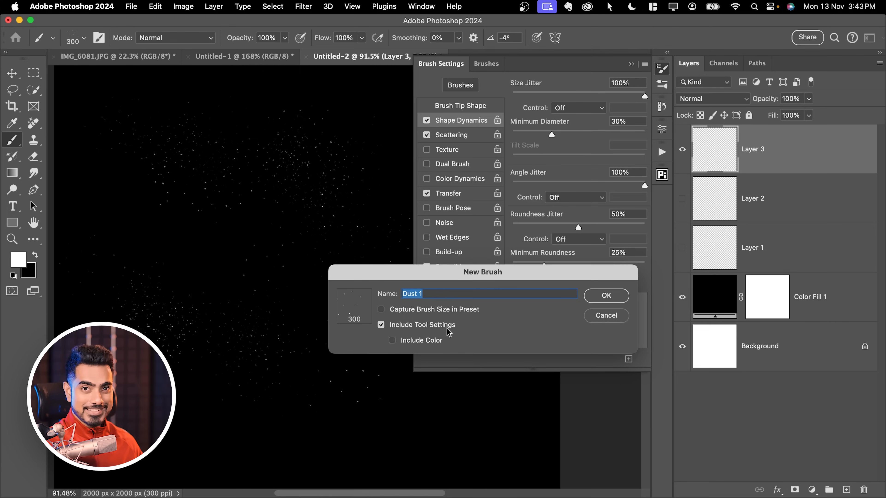
type("PIX DUST")
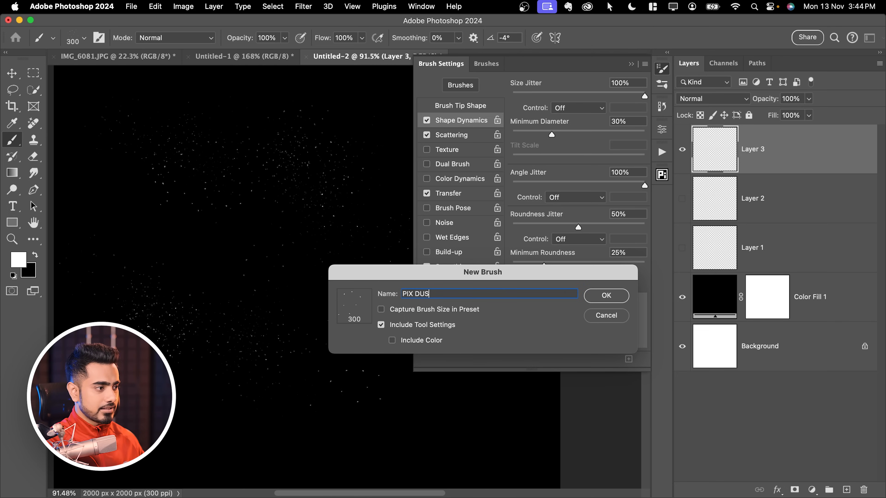
left_click(614, 301)
left_click(834, 255, "shift")
left_click_drag(851, 260, 864, 488)
Try the original Dust preset with a diagonal stroke on a new layer above Color Fill 1 and undo the stroke
left_click(72, 40)
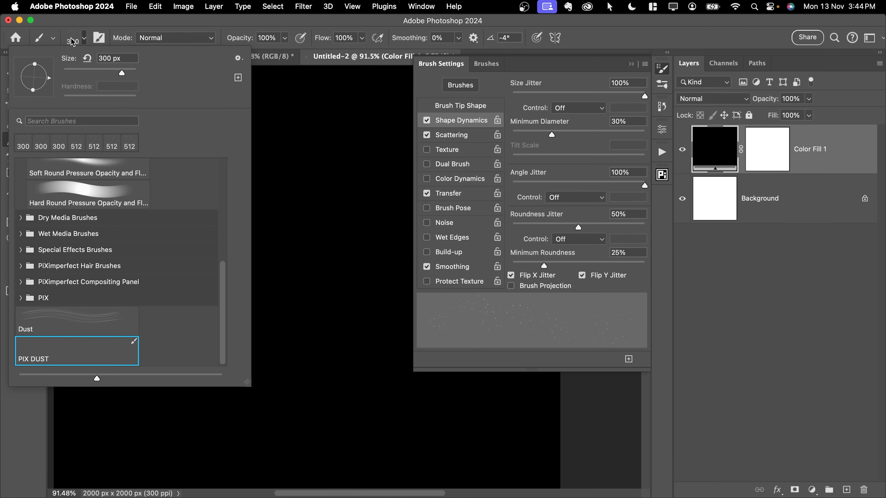
left_click(97, 327)
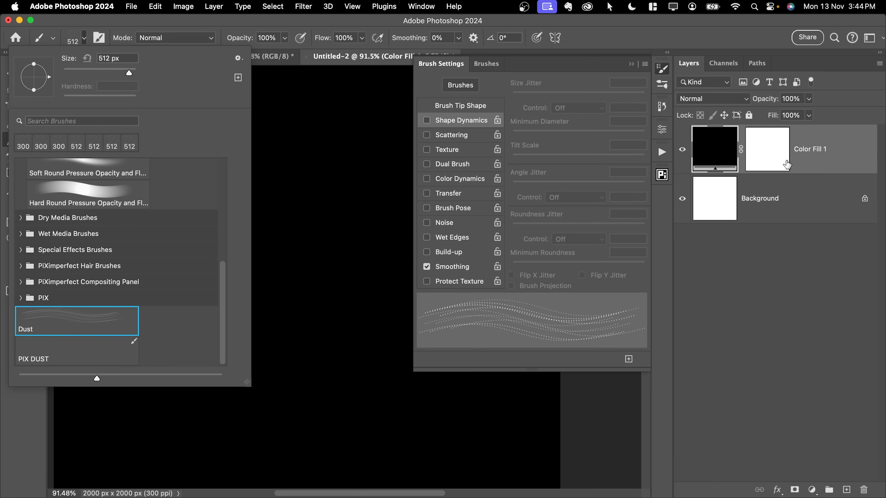
left_click(743, 181)
left_click(846, 490)
left_click_drag(157, 164, 300, 314)
key("super+z")
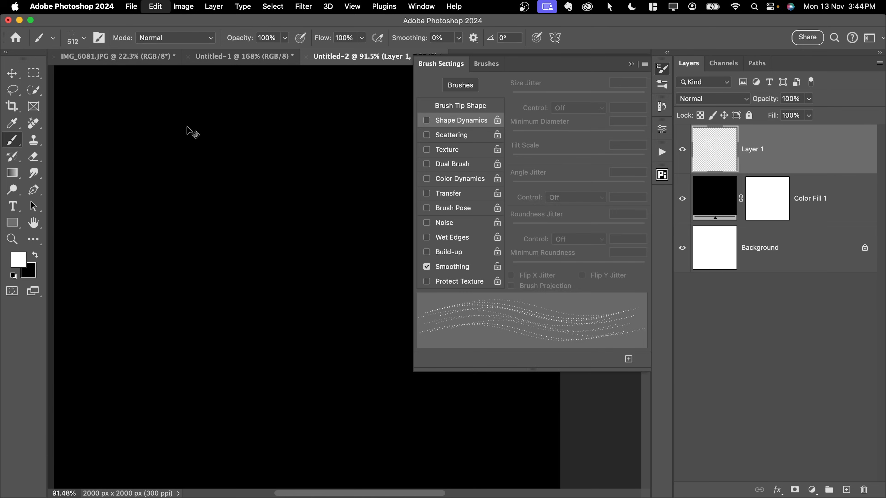
Switch the brush to the saved PIX DUST preset
left_click(84, 37)
left_click(80, 366)
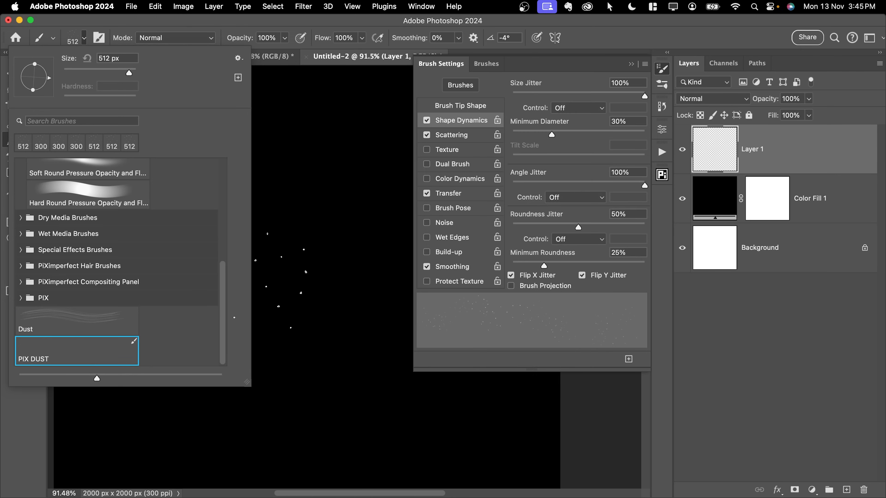
left_click(781, 155)
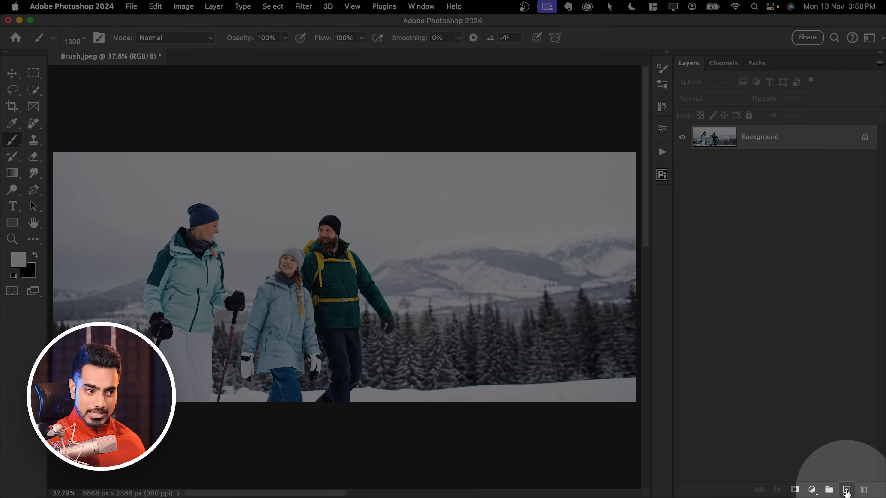
Paint snow specks over the hikers and trees in Brush.jpeg on a new layer, using the PIX DUST brush at 1300 px
left_click(847, 490)
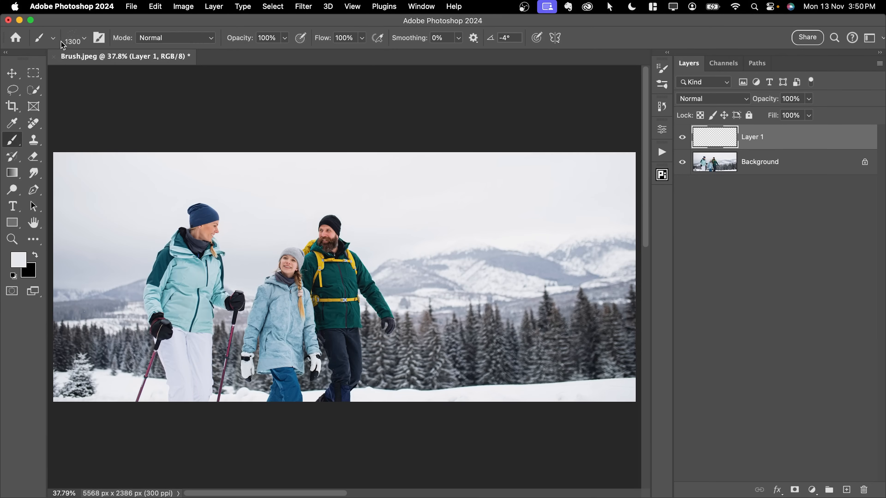
left_click(72, 41)
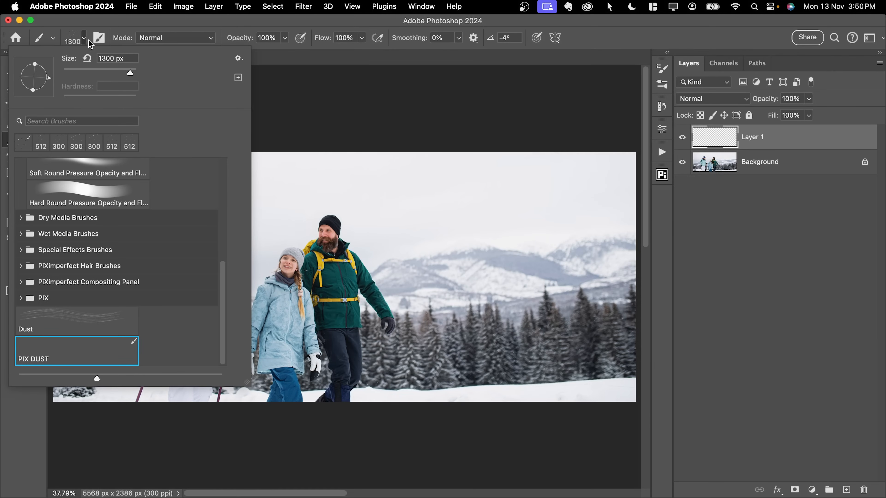
left_click(86, 38)
left_click_drag(123, 215, 147, 211)
left_click_drag(147, 212, 203, 211)
left_click_drag(507, 309, 261, 244)
left_click_drag(409, 284, 343, 260)
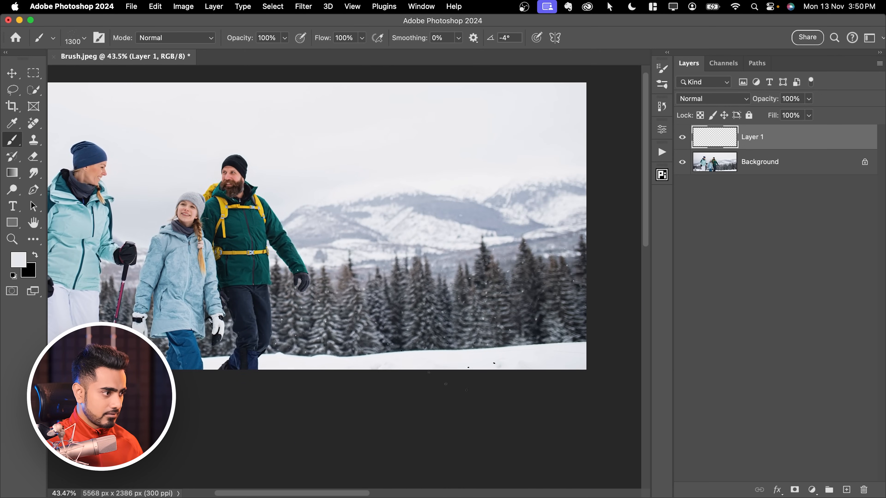
left_click_drag(564, 348, 877, 361)
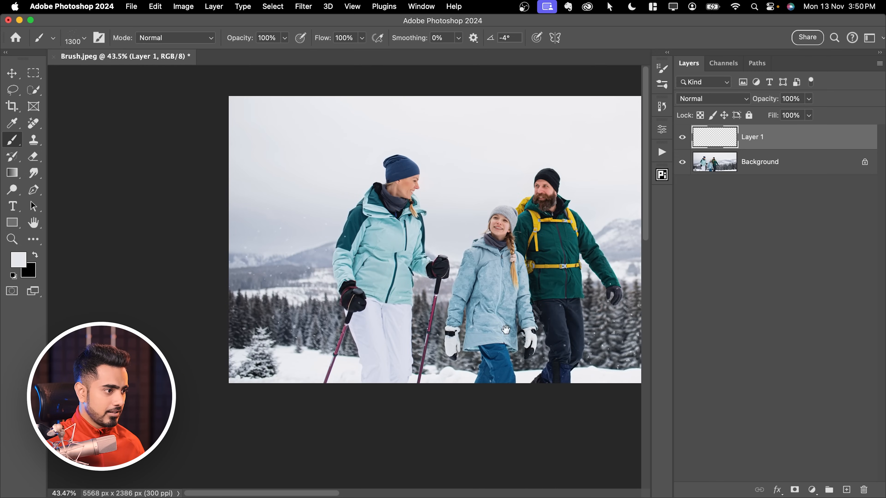
scroll(506, 329, "right", 6)
left_click_drag(513, 319, 551, 322)
left_click_drag(542, 316, 442, 316)
left_click_drag(502, 230, 450, 254)
Toggle the visibility of Layer 1 to compare the photo with and without the painted snow
left_click(683, 139)
left_click(683, 140)
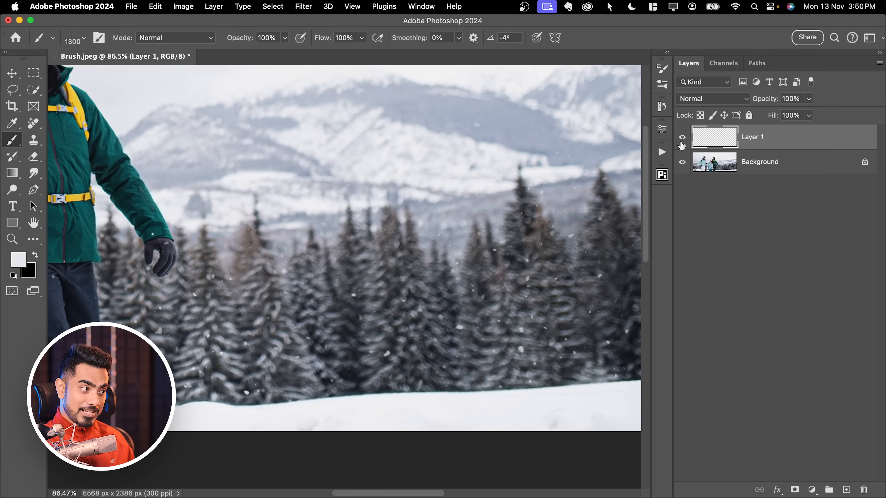
scroll(453, 227, "left", 15)
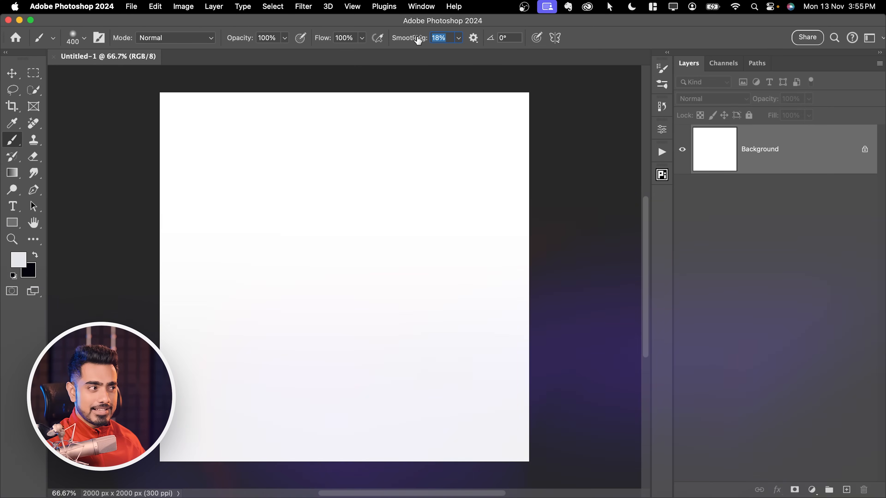
Set the brush Smoothing to 60% and enable Vertical paint symmetry with its axis scaled to about 115%
left_click_drag(418, 39, 432, 39)
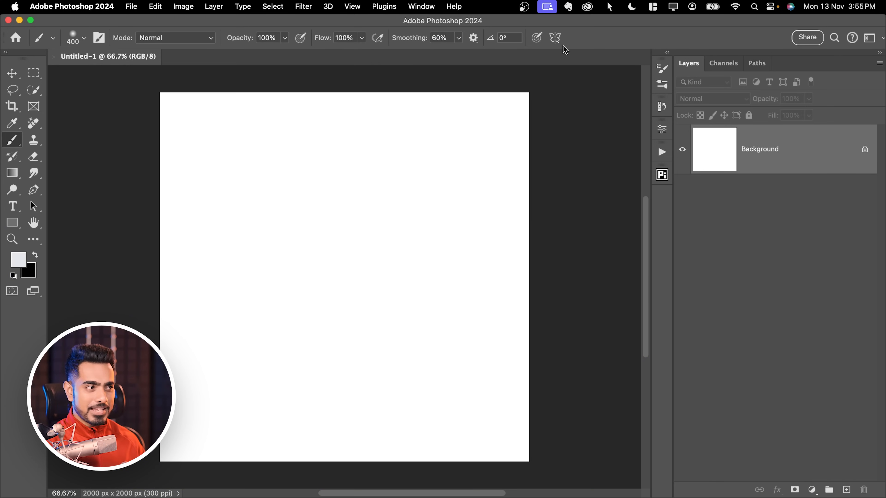
left_click(555, 39)
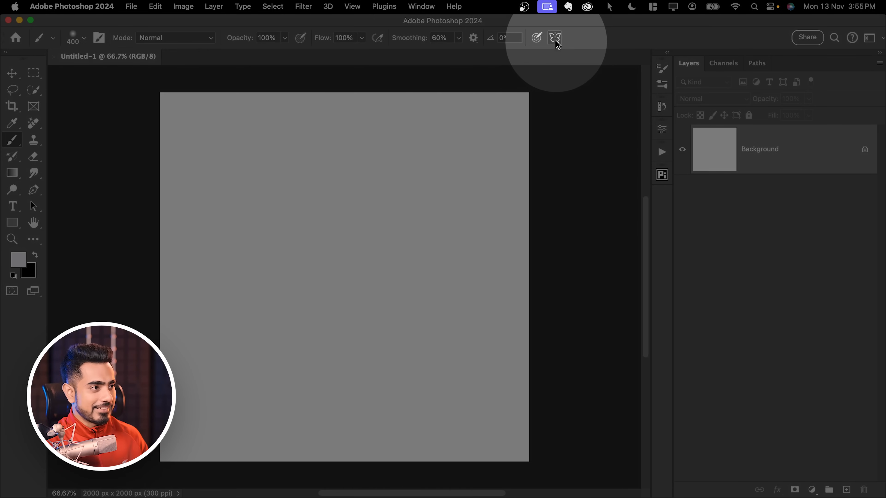
left_click(556, 39)
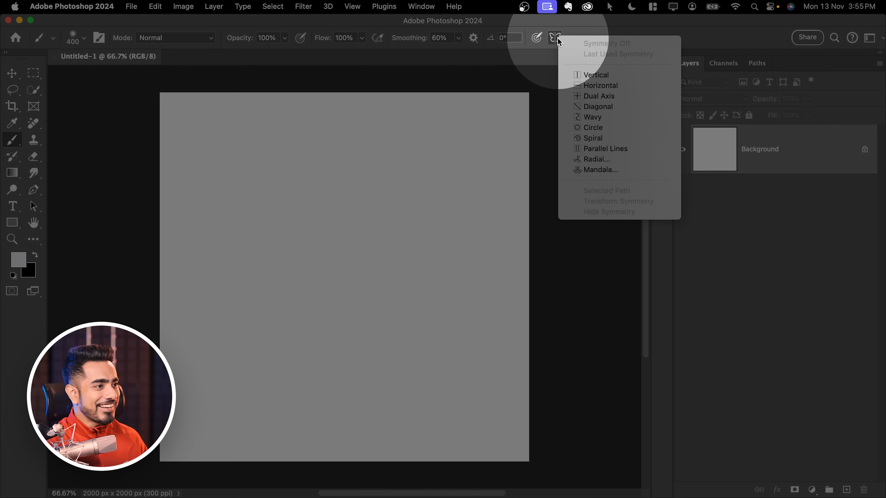
left_click(595, 75)
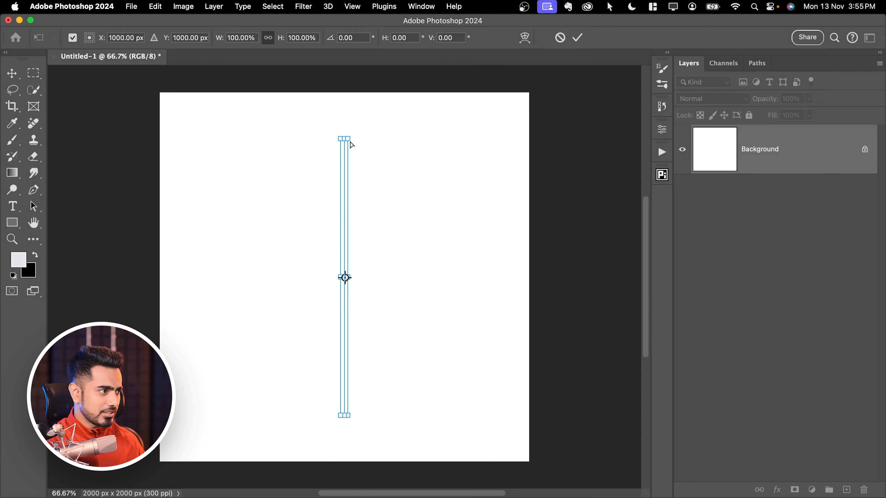
left_click_drag(350, 139, 371, 126)
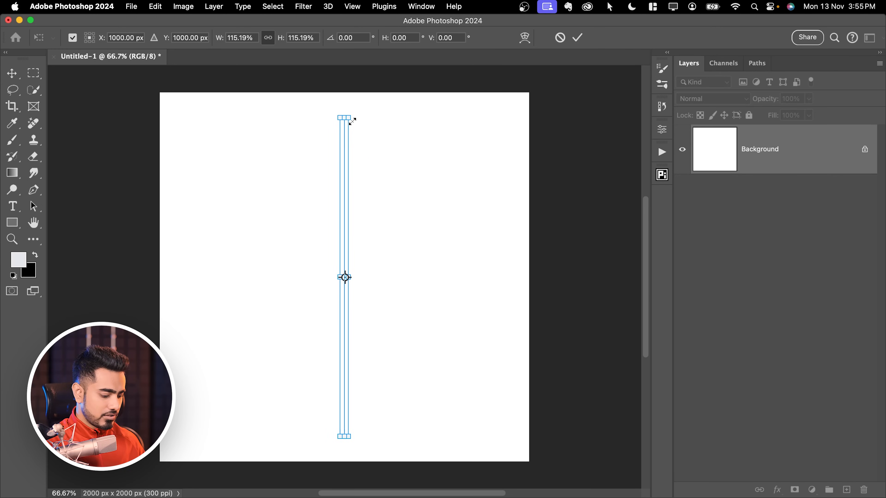
key("Return")
Reduce the Soft Round brush to 70 px, try a mirrored stroke across the vertical axis, and undo it
key("bracketleft")
key("bracketleft")
key("bracketleft")
key("bracketleft")
key("bracketleft")
key("bracketleft")
mouse_move(352, 169)
left_mouse_down()
mouse_move(427, 148)
mouse_move(469, 197)
mouse_move(398, 256)
mouse_move(455, 343)
mouse_move(340, 317)
mouse_move(428, 178)
mouse_move(391, 276)
mouse_move(295, 376)
mouse_move(323, 275)
mouse_move(284, 345)
mouse_move(185, 245)
left_mouse_up()
key("super+z")
Switch to the Hard Round Pressure Size brush at 45 px with black as the foreground color
left_click(77, 40)
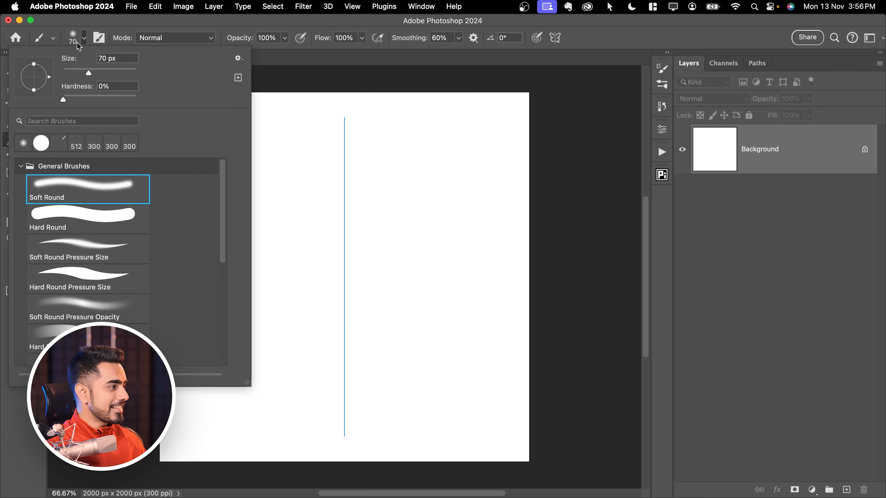
left_click(98, 288)
left_click(758, 137)
key("[")
key("[")
key("[")
key("d")
key("x")
key("x")
Paint mirrored test strokes beside the vertical symmetry axis and refill the Background layer with white
mouse_move(365, 135)
left_mouse_down()
mouse_move(373, 206)
mouse_move(451, 142)
mouse_move(476, 307)
mouse_move(544, 184)
mouse_move(447, 386)
mouse_move(410, 198)
mouse_move(353, 449)
mouse_move(404, 105)
mouse_move(511, 192)
mouse_move(527, 149)
mouse_move(384, 270)
left_mouse_up()
mouse_move(387, 328)
left_mouse_down()
mouse_move(386, 389)
mouse_move(532, 394)
left_mouse_up()
key("super+BackSpace")
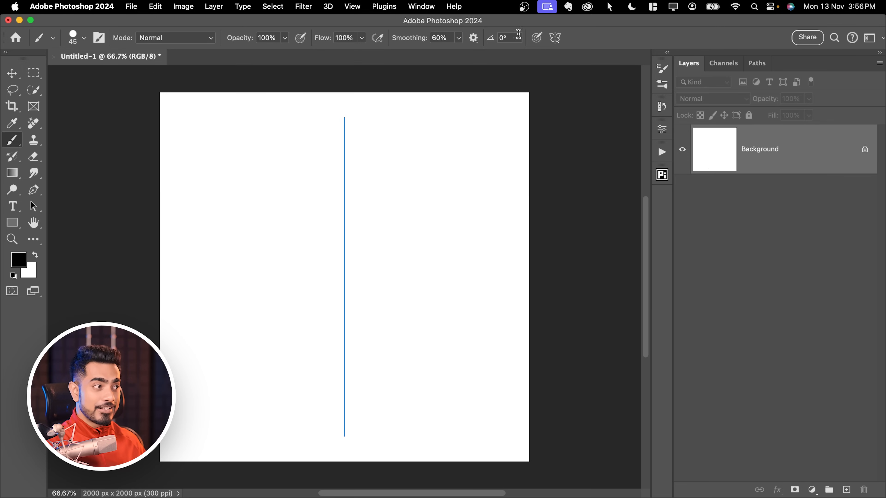
Change the paint symmetry to Dual Axis and paint a mirrored test stroke across the upper part of the canvas
left_click(556, 41)
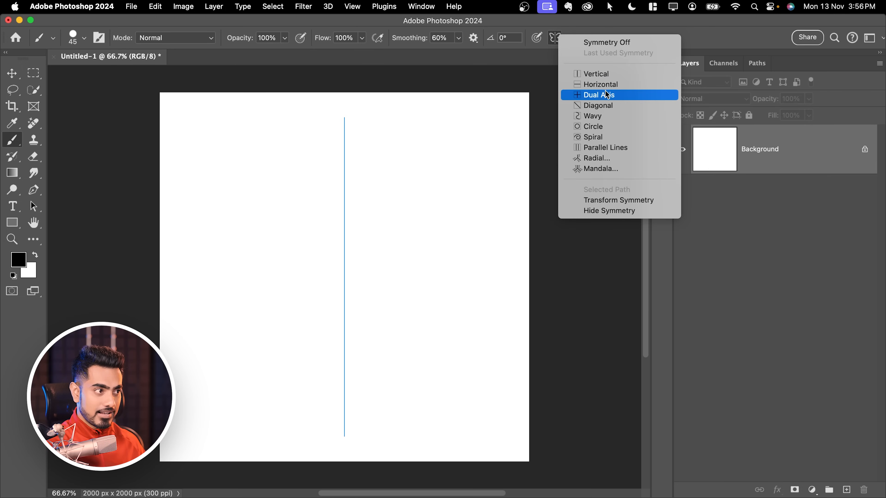
left_click(613, 96)
key("Return")
mouse_move(462, 148)
left_mouse_down()
mouse_move(420, 226)
mouse_move(476, 148)
mouse_move(394, 263)
mouse_move(411, 245)
mouse_move(358, 294)
mouse_move(234, 150)
mouse_move(454, 152)
mouse_move(325, 98)
mouse_move(169, 219)
left_mouse_up()
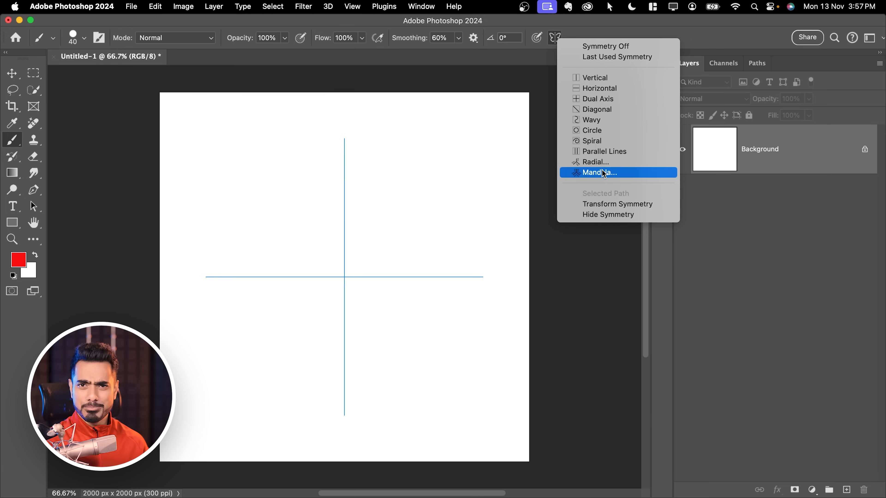
Enable Mandala symmetry with 5 segments and scale its guide to about 111%
left_click(616, 178)
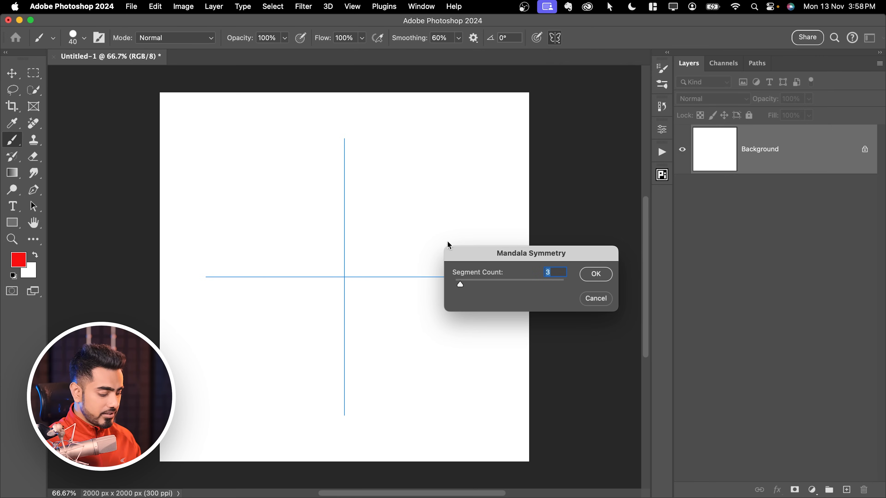
left_click(596, 275)
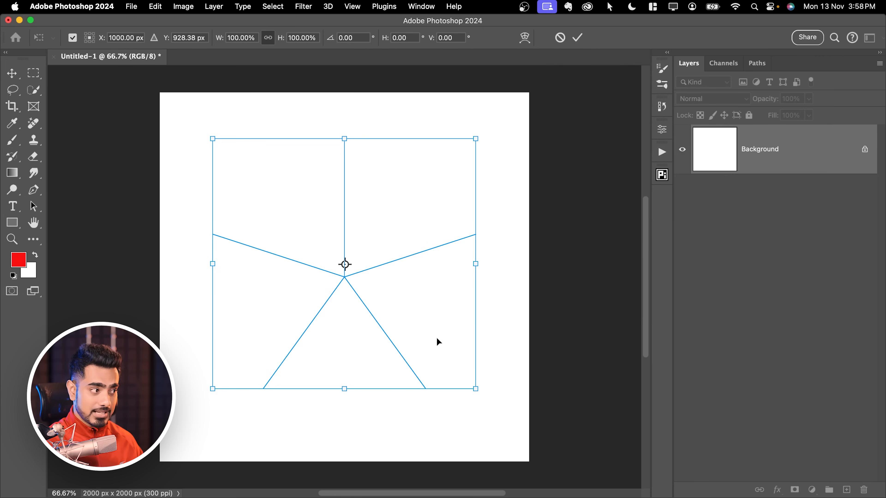
left_click_drag(484, 149, 488, 128)
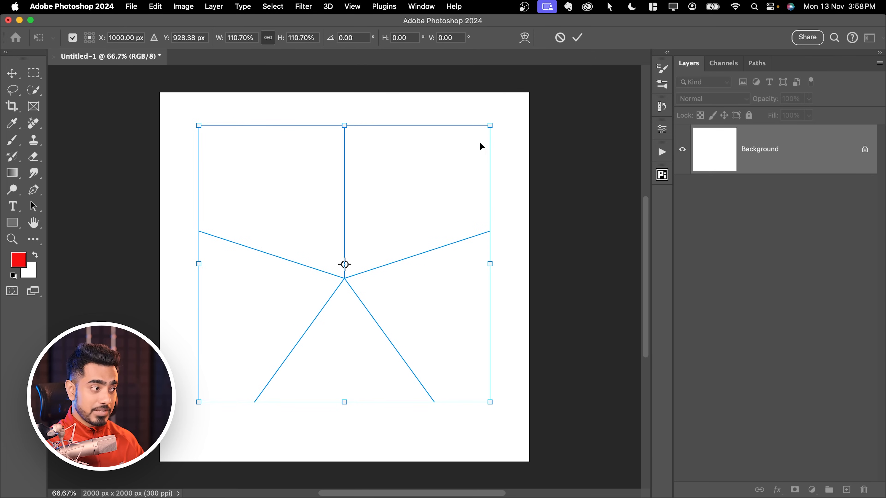
key("Return")
Accept the mandala guide and add a black (000000) Solid Color fill layer above the Background
left_click(812, 490)
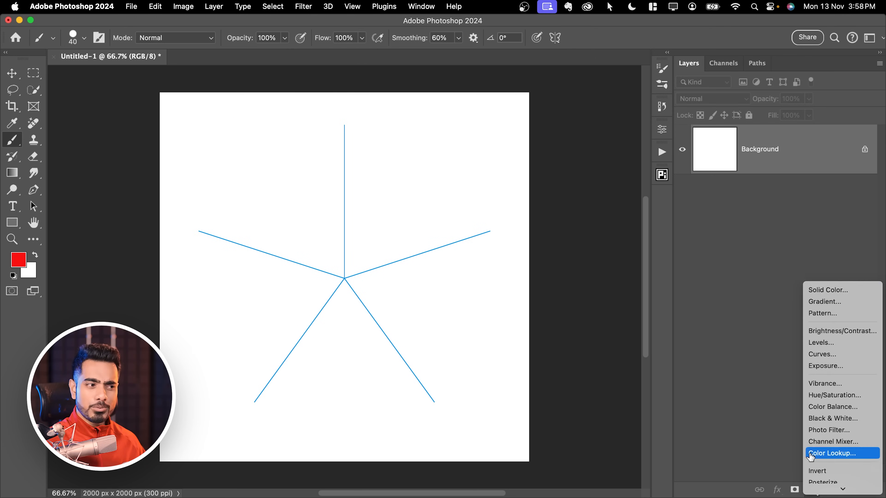
left_click(827, 290)
left_click_drag(606, 298, 526, 469)
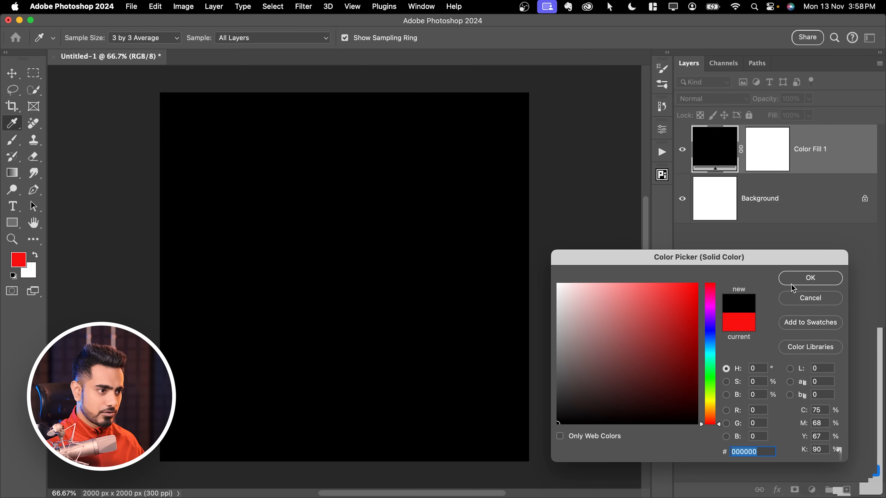
left_click(810, 278)
Add a new empty layer above the black fill and paint looping white mandala strokes across the canvas
left_click(847, 489)
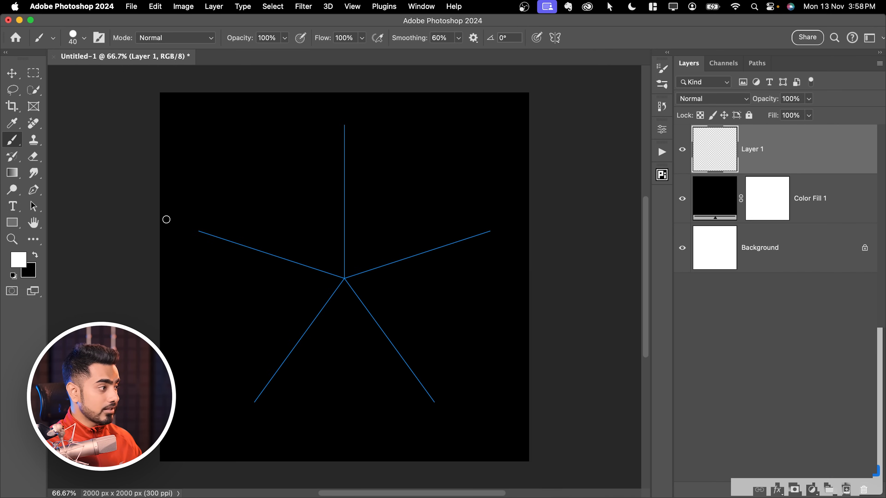
key("]")
mouse_move(352, 271)
left_mouse_down()
mouse_move(370, 253)
mouse_move(456, 215)
mouse_move(434, 137)
mouse_move(287, 246)
mouse_move(318, 187)
mouse_move(480, 137)
mouse_move(585, 31)
left_mouse_up()
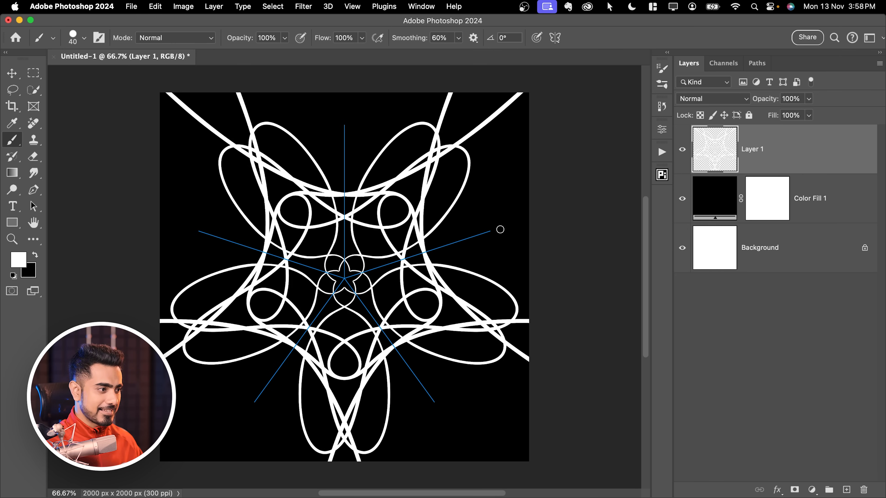
Set the foreground color to red (eb1212) and paint red mandala strokes among the white ones on Layer 1
left_click(20, 266)
left_click(687, 294)
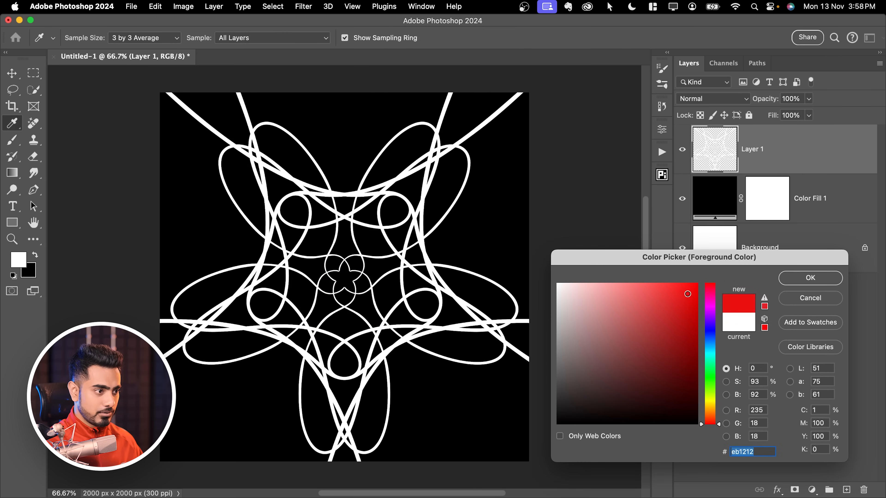
left_click(809, 279)
mouse_move(244, 398)
left_mouse_down()
mouse_move(257, 405)
mouse_move(207, 425)
mouse_move(258, 379)
mouse_move(150, 451)
left_mouse_up()
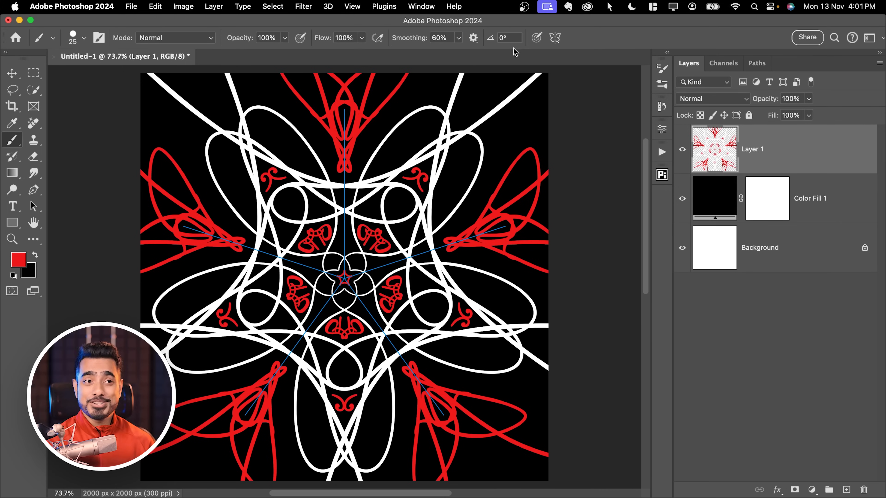
Turn paint symmetry off for the brush
left_click(555, 38)
left_click(555, 39)
left_click(555, 38)
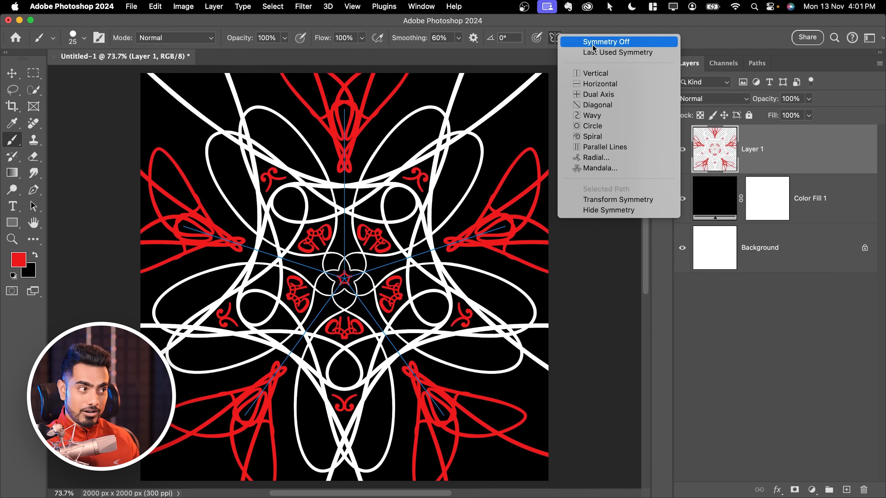
left_click(585, 44)
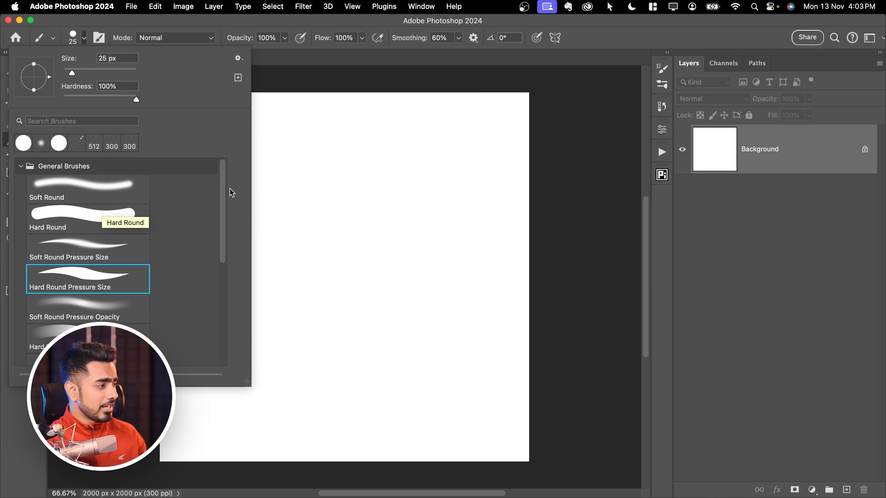
Switch to the Hard Round brush, paint a wavy blue test stroke at 150 px and undo it
left_click(115, 227)
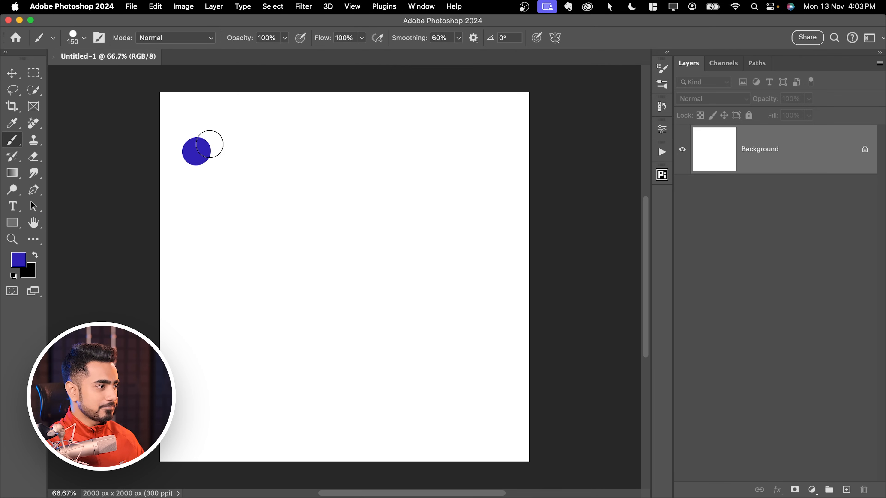
mouse_move(210, 144)
left_mouse_down()
mouse_move(427, 243)
mouse_move(474, 286)
left_mouse_up()
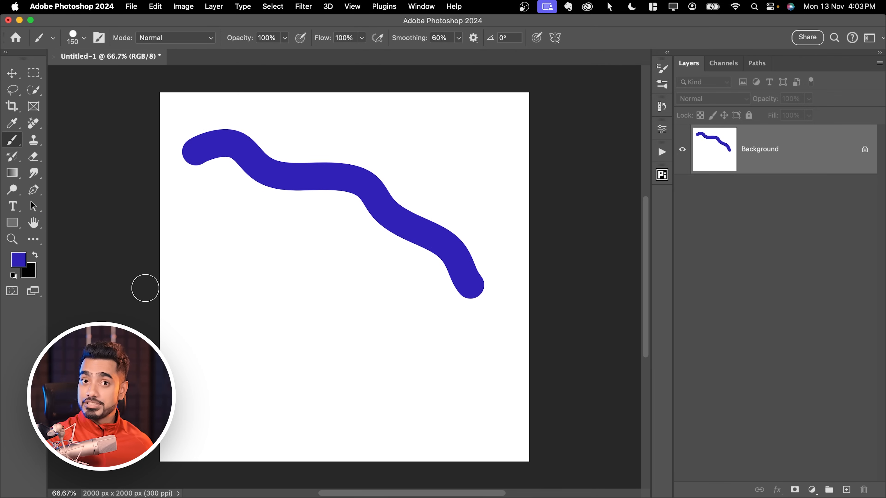
key("super+z")
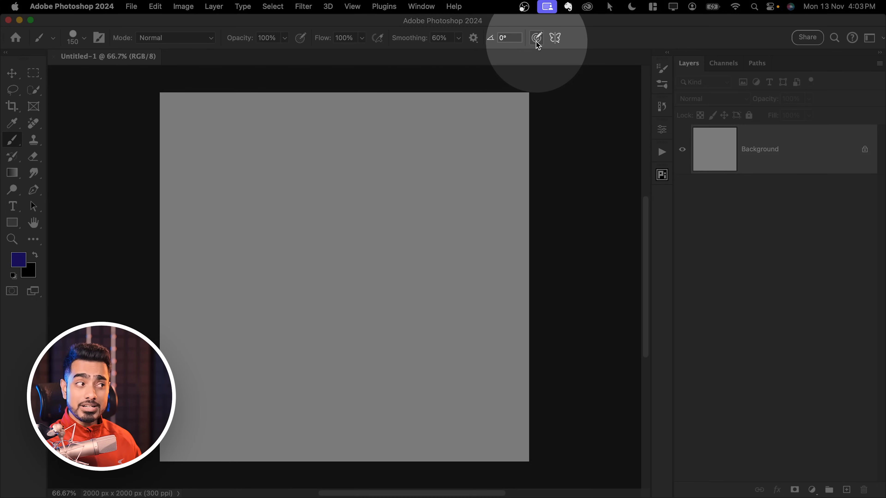
Make pen pressure always control the brush size, paint a zigzag test stroke and undo it
left_click(536, 40)
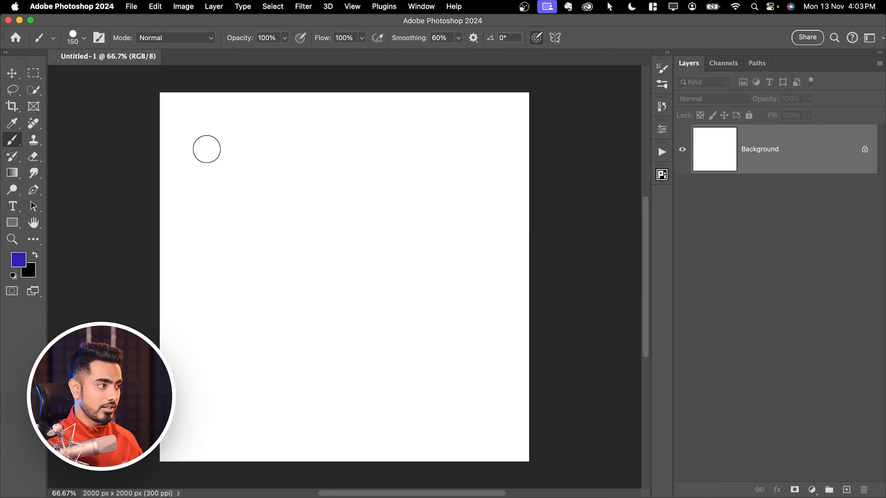
mouse_move(249, 167)
left_mouse_down()
mouse_move(331, 344)
mouse_move(474, 398)
left_mouse_up()
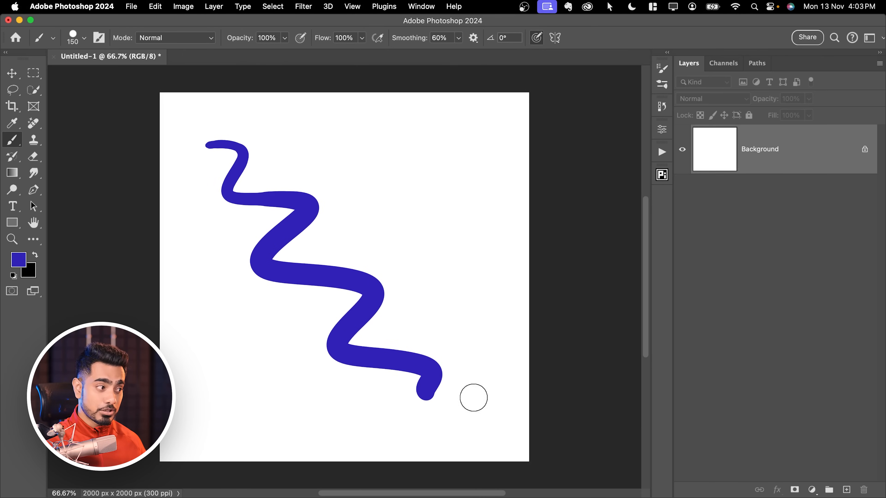
key("super+z")
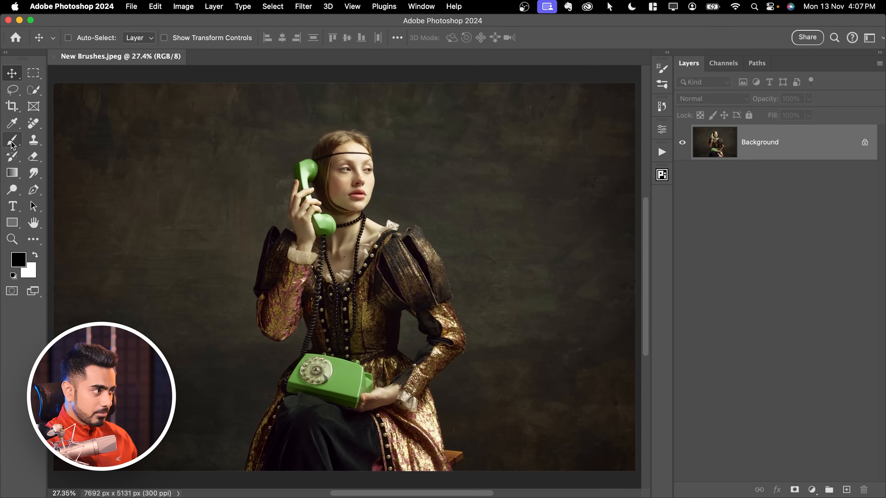
Activate the Brush tool and open Adobe's Get More Brushes page in Google Chrome from the brush preset options
left_click(12, 143)
left_click(84, 38)
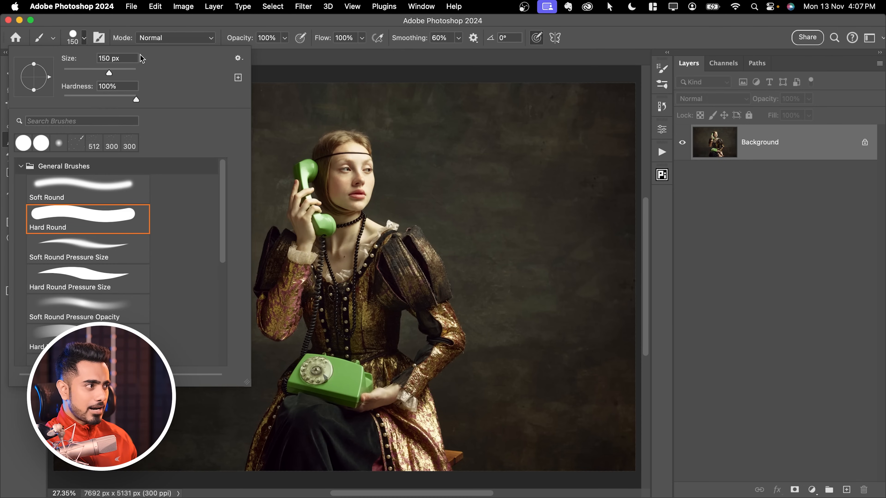
left_click(238, 59)
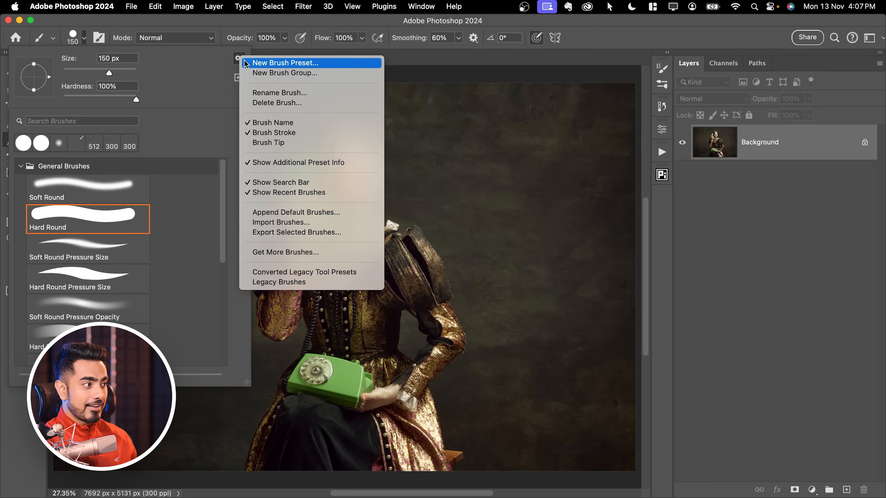
left_click(299, 256)
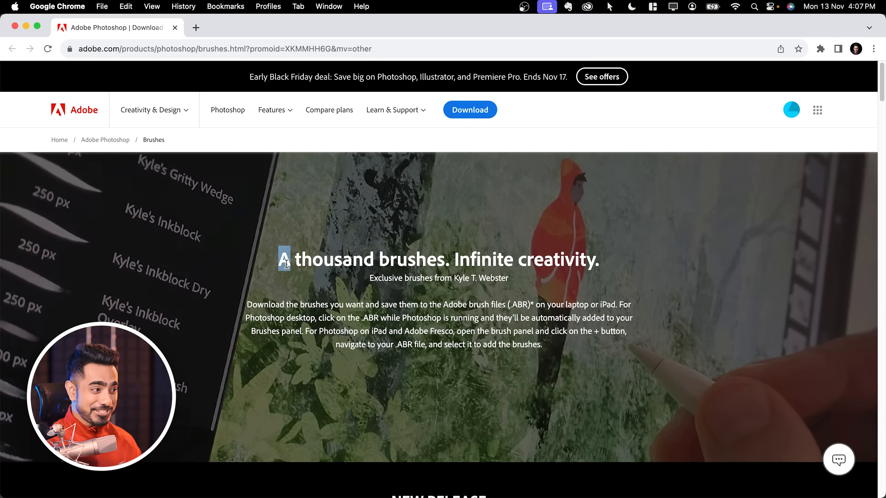
Read the brush page's introduction and examine the downloadable brush packs listed on it
mouse_move(324, 262)
left_mouse_down()
mouse_move(619, 271)
mouse_move(476, 278)
left_mouse_up()
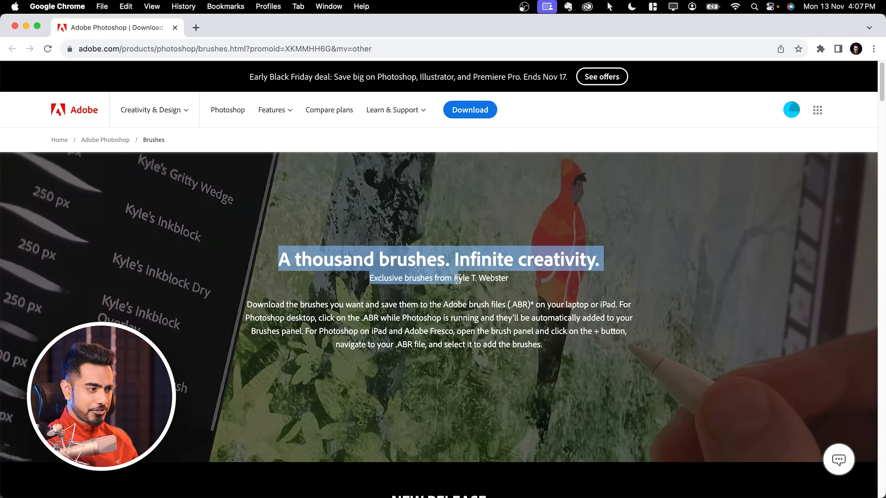
left_click(532, 286)
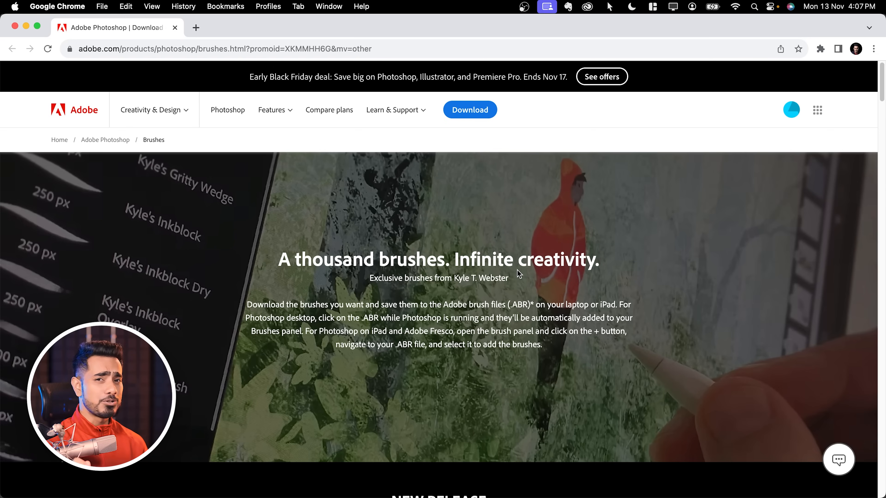
scroll(424, 297, "down", 8)
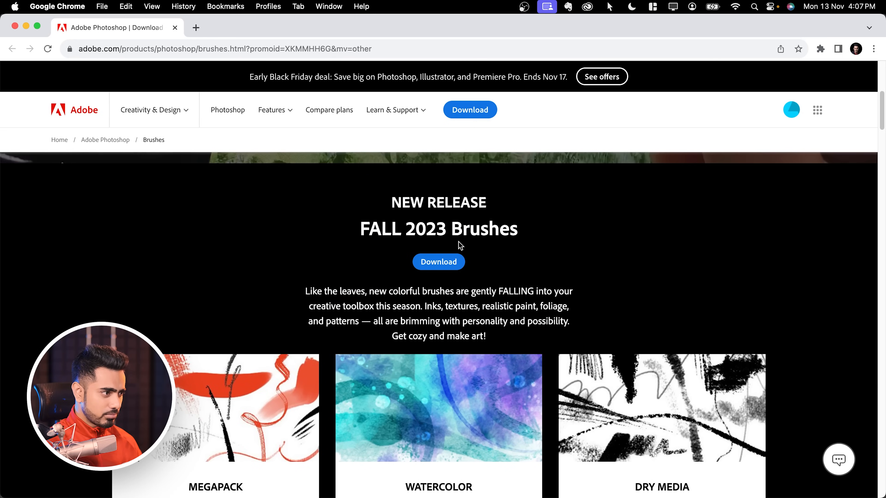
scroll(474, 279, "down", 6)
scroll(662, 275, "down", 20)
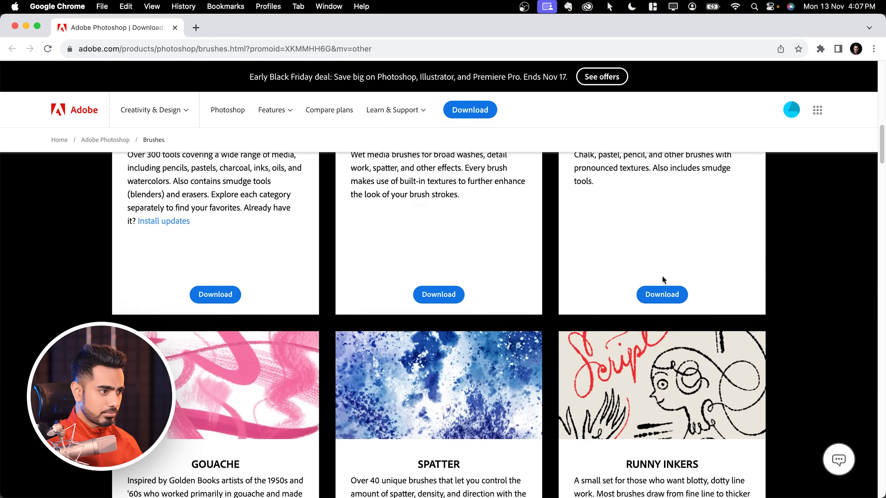
scroll(662, 276, "down", 20)
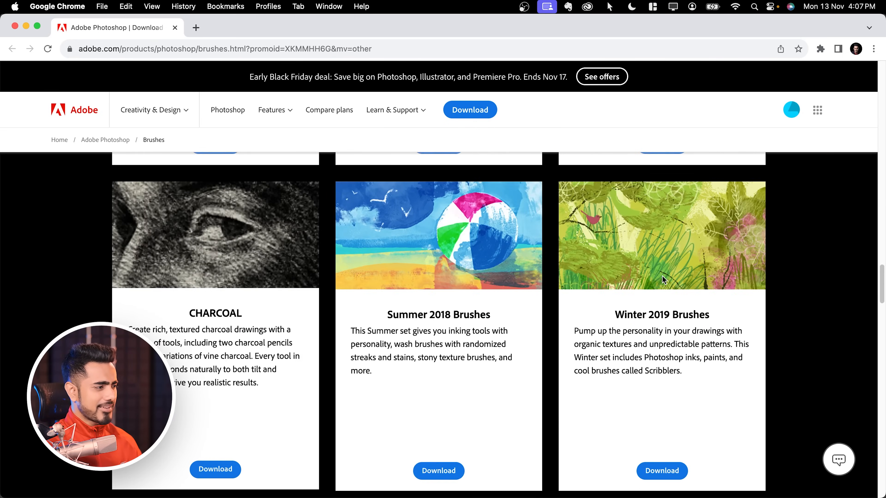
scroll(663, 276, "down", 20)
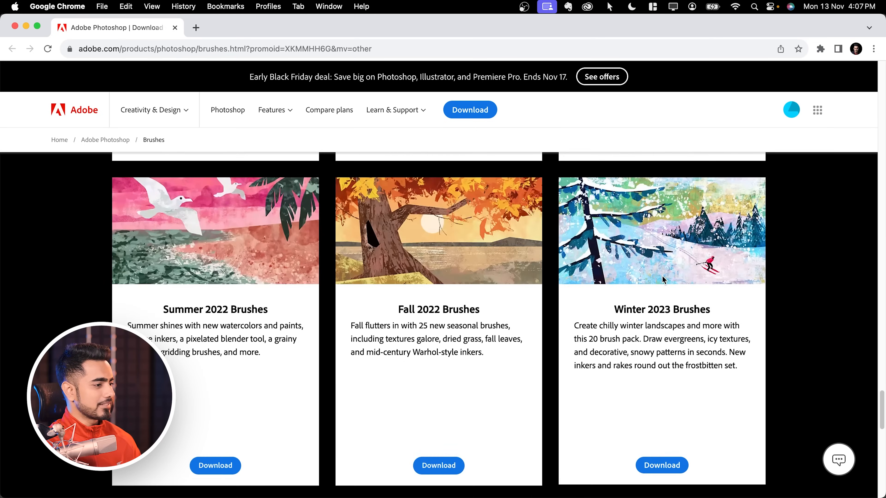
scroll(663, 276, "up", 20)
scroll(662, 276, "up", 20)
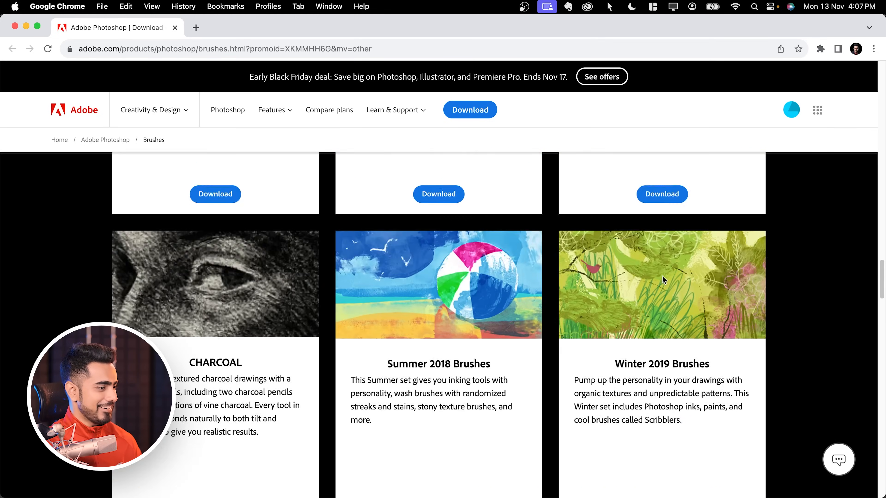
scroll(662, 279, "up", 15)
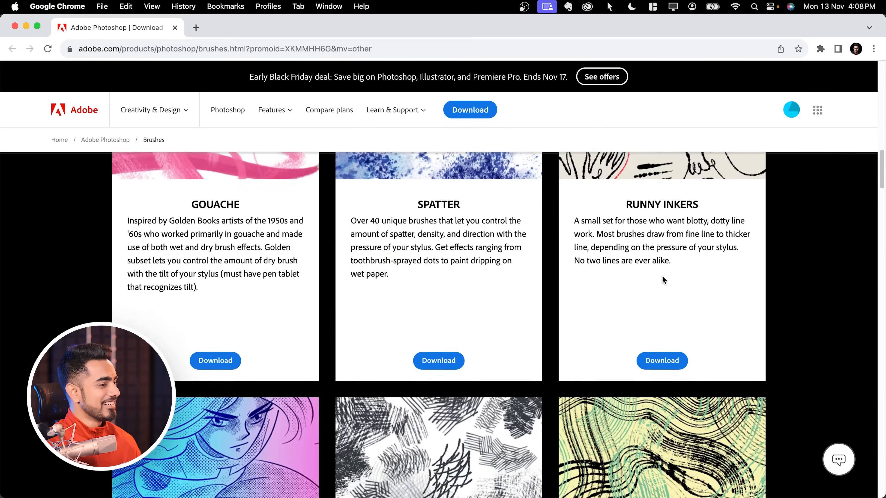
scroll(662, 280, "up", 5)
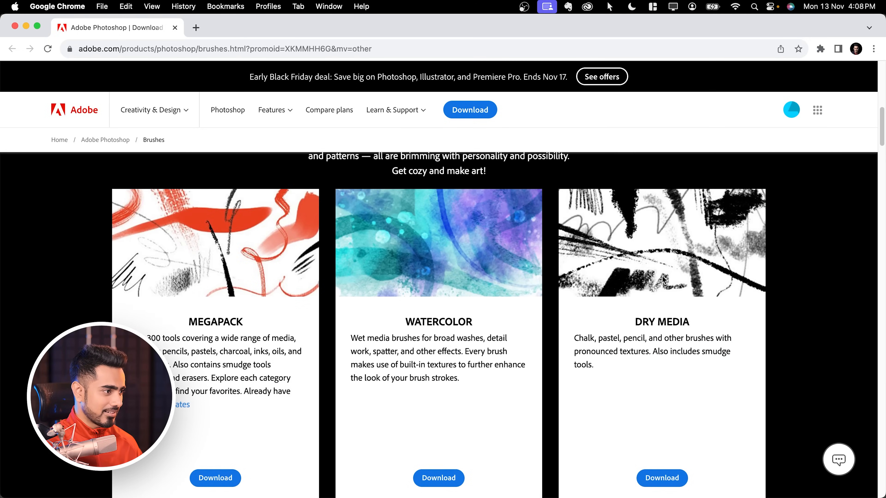
Download the WATERCOLOR brush pack and load watercolor.abr from the Brushes folder into Photoshop
scroll(465, 318, "down", 3)
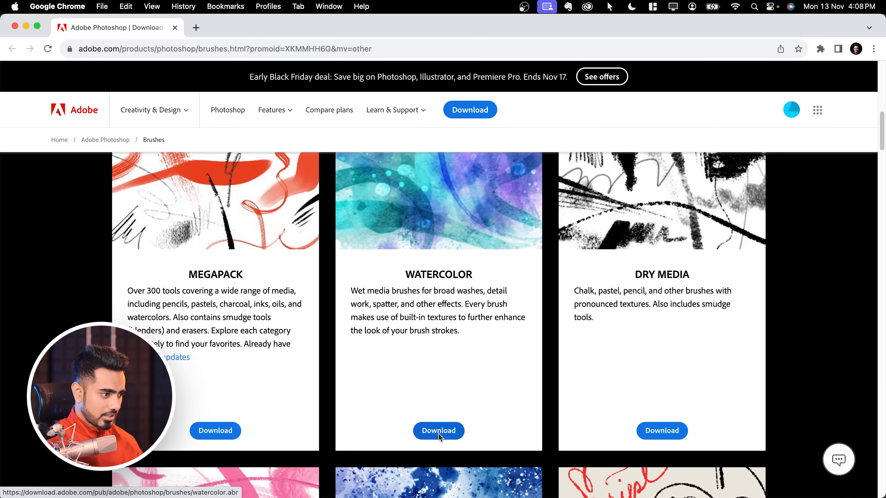
left_click(438, 432)
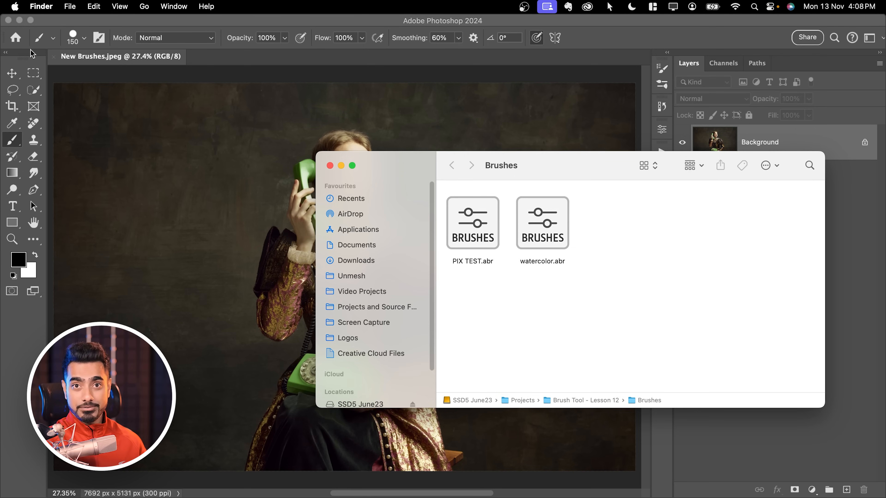
double_click(548, 226)
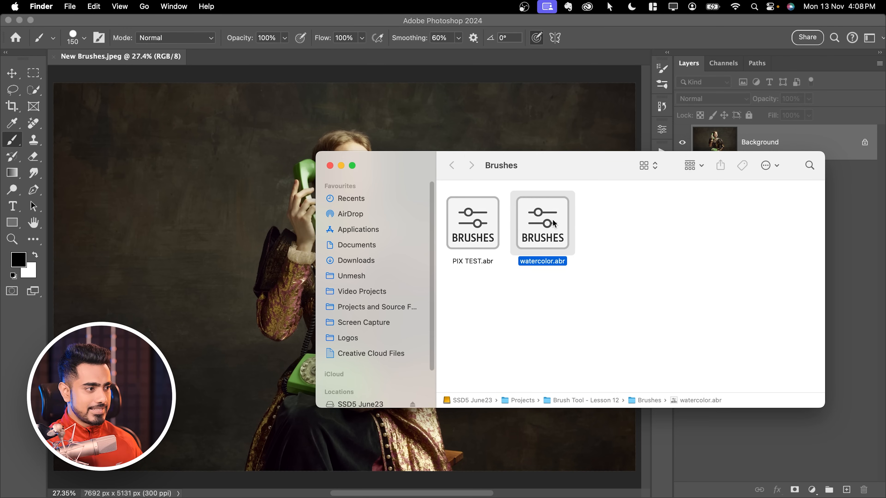
Collapse the General Brushes group and look through the presets in the watercolor group
left_click(84, 37)
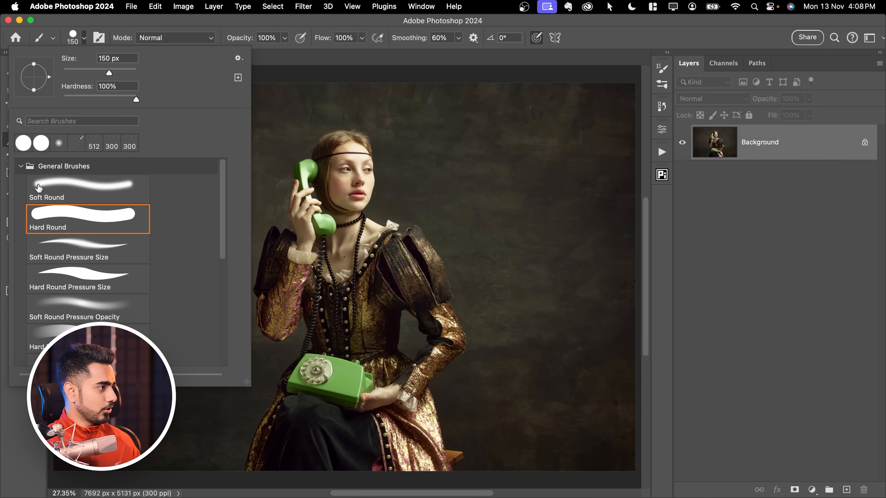
left_click(21, 166)
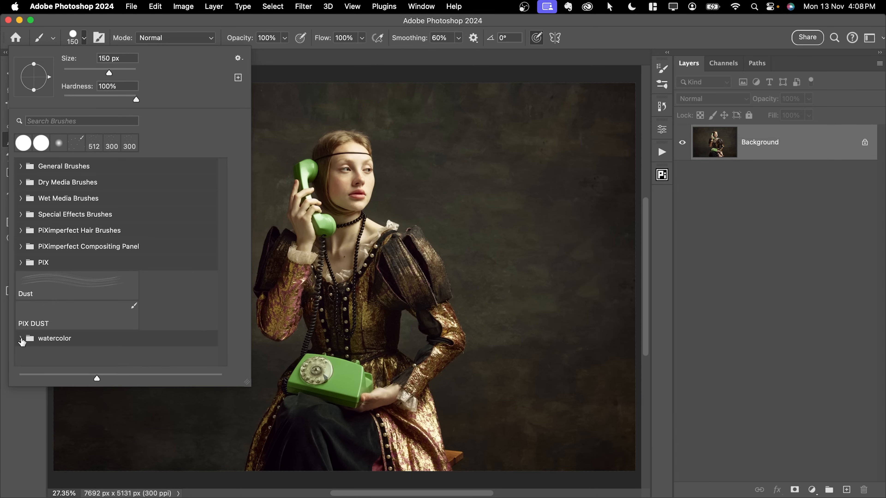
left_click_drag(223, 171, 225, 304)
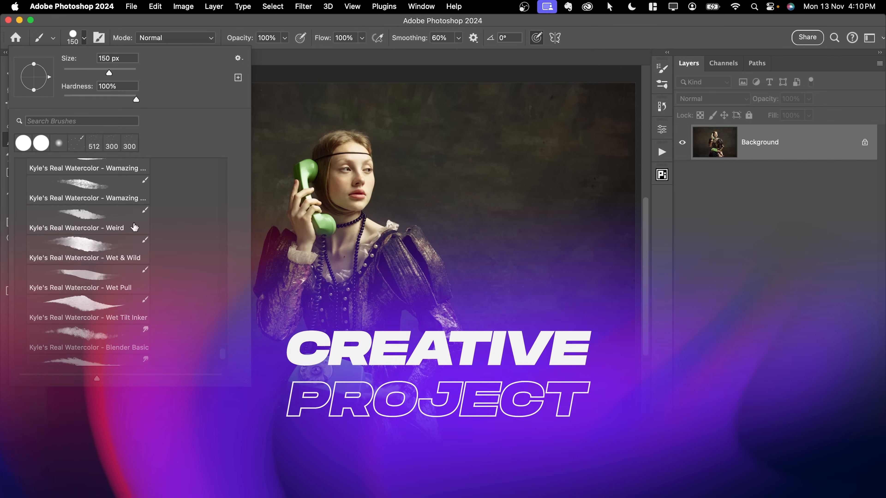
left_click(765, 176)
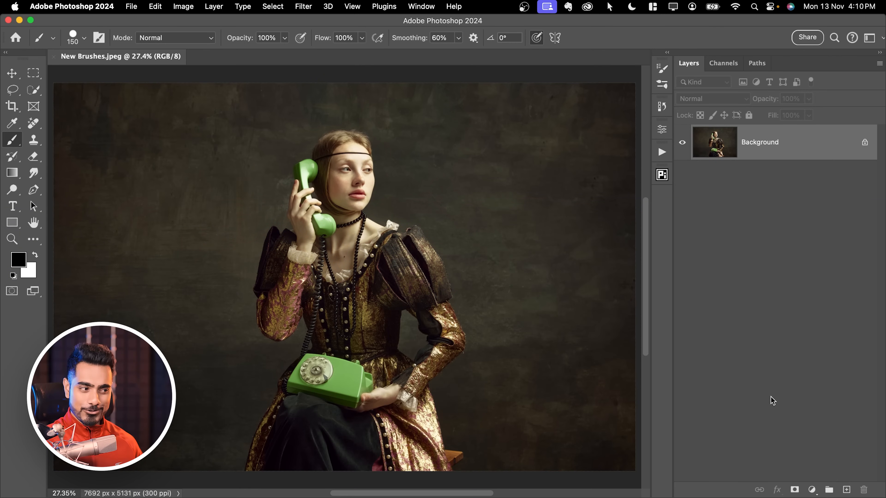
Hide the photo with a black layer mask and place a white Solid Color fill layer beneath it
left_click(794, 491, "alt")
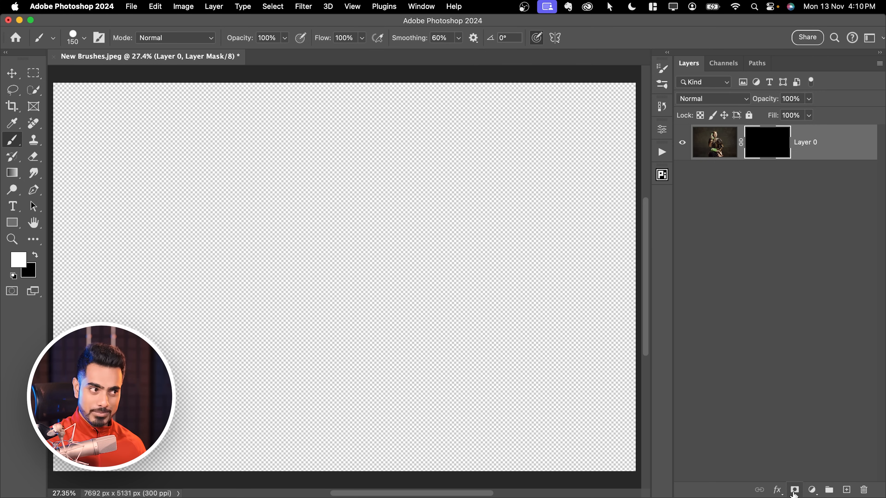
left_click(811, 490)
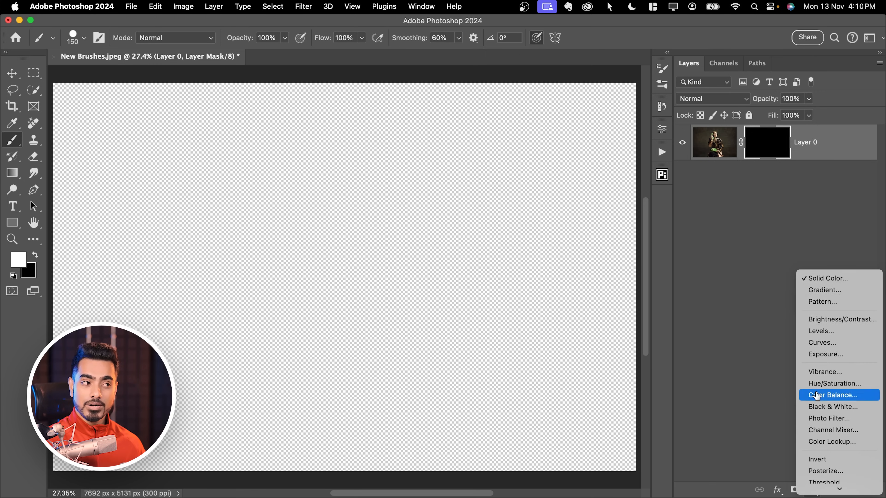
left_click(832, 279)
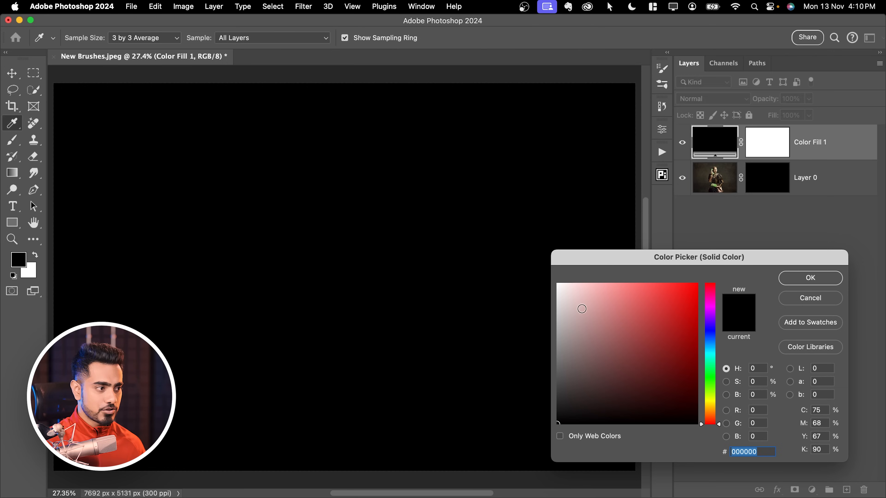
left_click_drag(582, 308, 540, 254)
left_click(802, 282)
key("b")
mouse_move(811, 143)
left_mouse_down()
mouse_move(816, 188)
mouse_move(749, 172)
left_mouse_up()
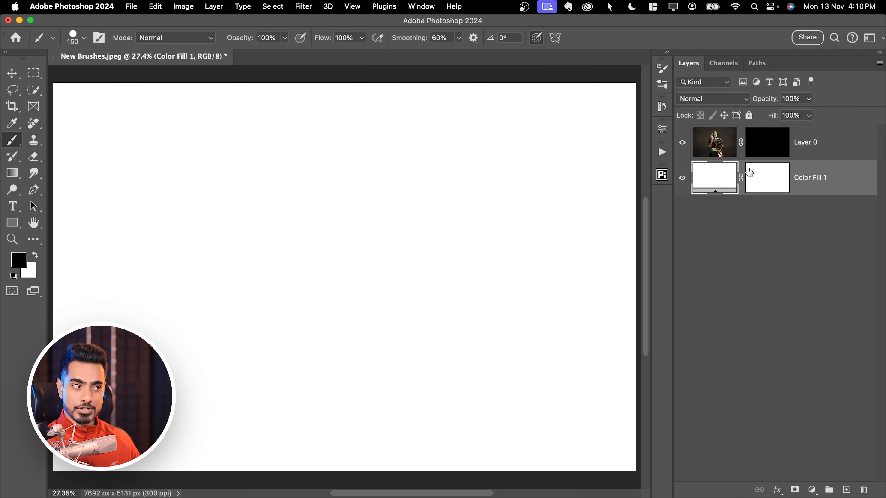
Target the photo's mask with white as foreground colour and choose the cloudy, irregular Kyle's Real Watercolor - Soft Edge brush
left_click(772, 146)
key("x")
left_click(84, 38)
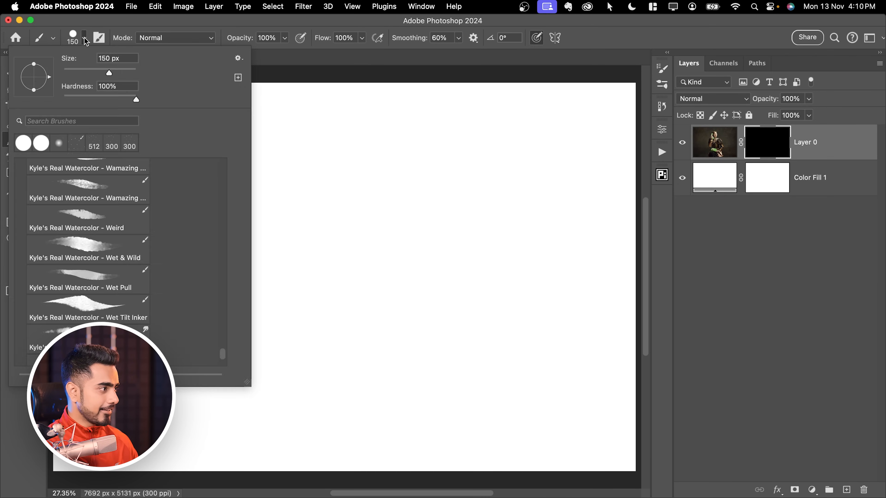
left_click_drag(227, 352, 202, 248)
scroll(195, 234, "down", 10)
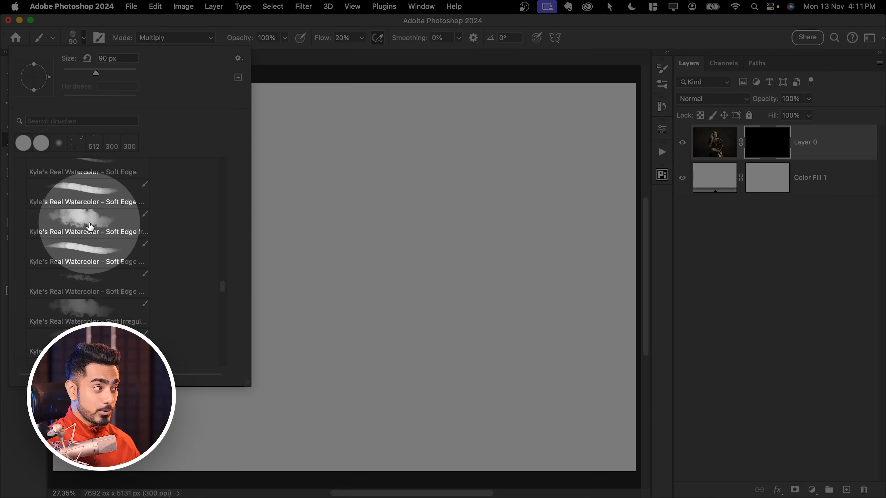
left_click(93, 231)
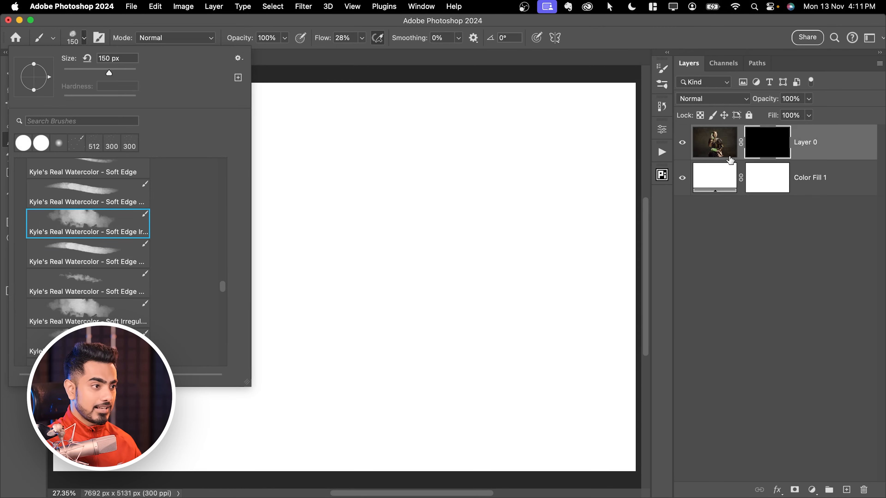
left_click(620, 158)
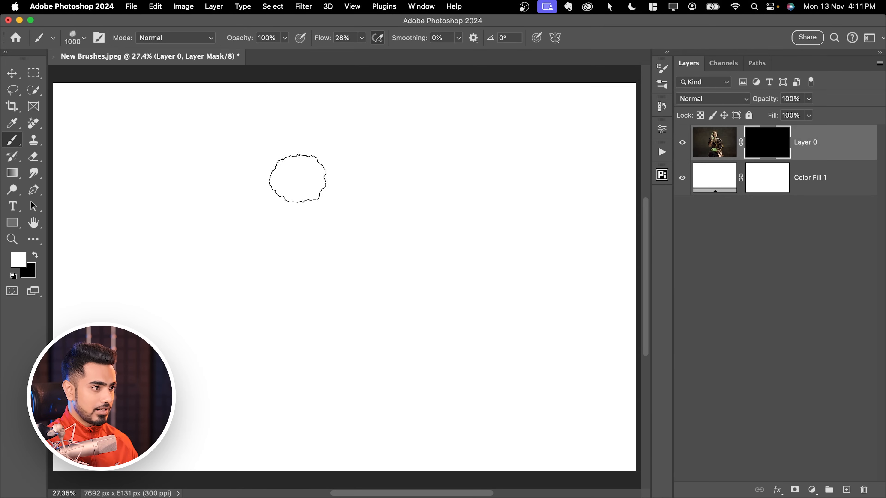
Paint white watercolor strokes on the mask to reveal the woman and surrounding backdrop, enlarging the brush from 1000 to 1500 px
mouse_move(298, 163)
left_mouse_down()
mouse_move(380, 192)
mouse_move(342, 195)
mouse_move(223, 140)
left_mouse_up()
key("]")
left_click_drag(340, 331, 343, 262)
left_click_drag(395, 244, 552, 275)
key("super+z")
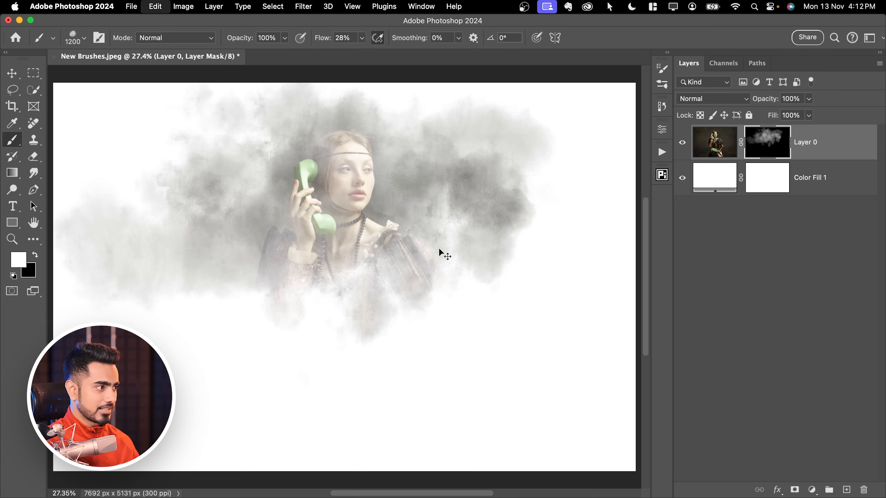
key("]")
mouse_move(439, 251)
left_mouse_down()
mouse_move(528, 248)
mouse_move(362, 236)
mouse_move(493, 335)
left_mouse_up()
scroll(366, 192, "up", 5)
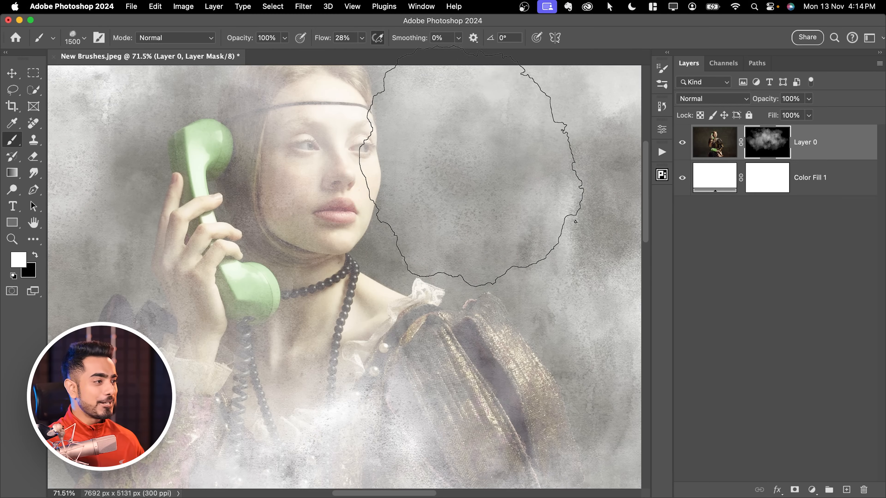
Select the woman with Select Subject and reactivate the Brush tool for painting on the mask
left_click(34, 91)
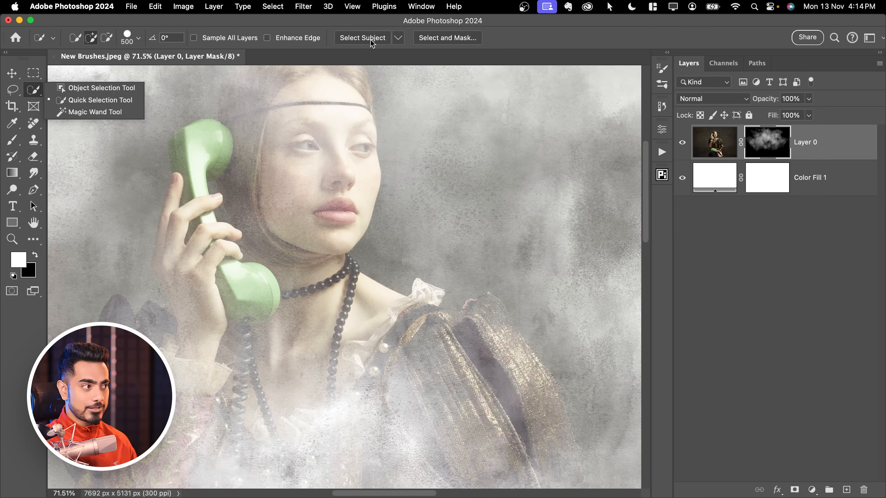
left_click(373, 45)
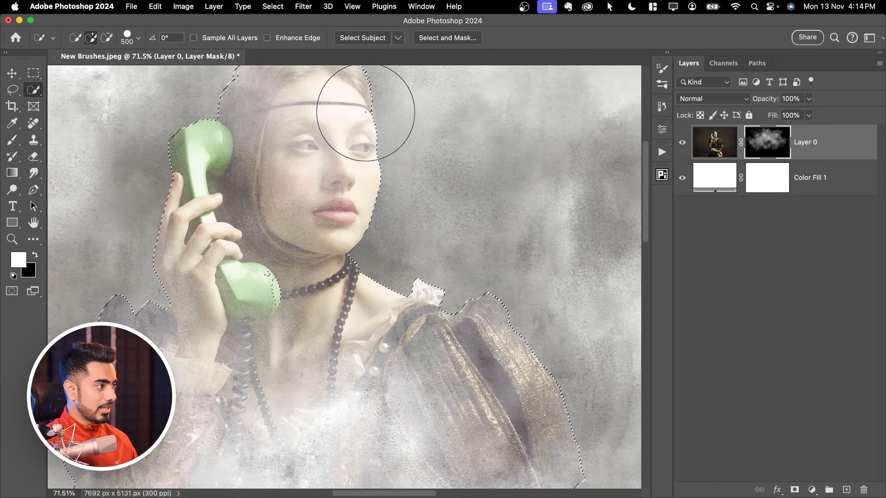
left_click(11, 142)
left_click(77, 39)
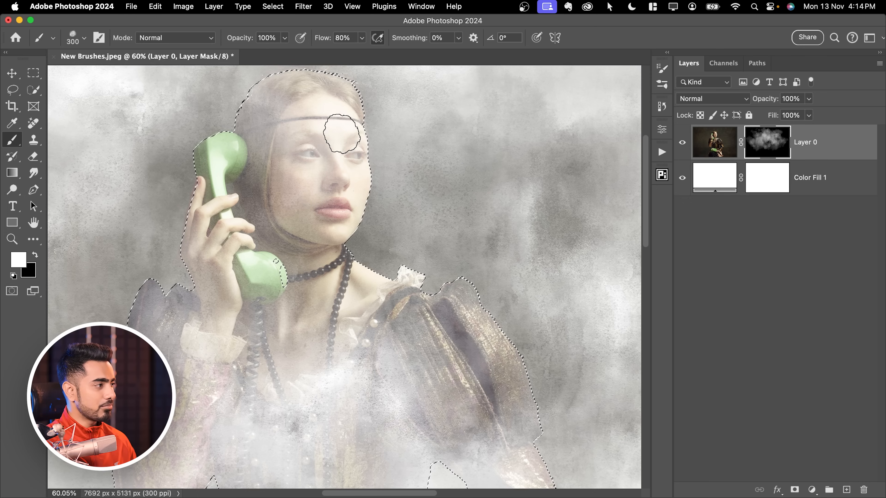
Paint white on the mask inside the selection over the face, dress and telephone using 300 to 1400 px brushes, and deselect
mouse_move(314, 122)
left_mouse_down()
mouse_move(277, 188)
mouse_move(436, 349)
mouse_move(244, 349)
left_mouse_up()
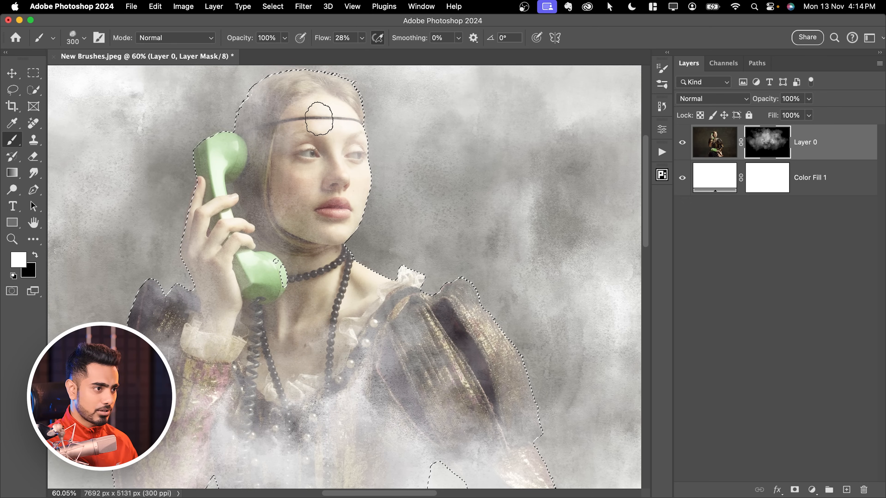
mouse_move(316, 108)
left_mouse_down()
mouse_move(181, 251)
mouse_move(383, 384)
left_mouse_up()
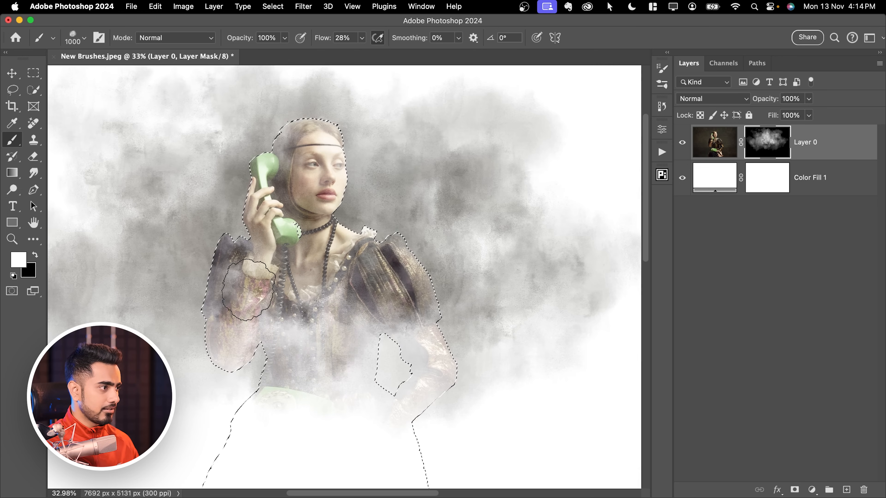
key("]")
mouse_move(248, 289)
left_mouse_down()
mouse_move(307, 376)
mouse_move(286, 401)
mouse_move(275, 439)
mouse_move(364, 405)
mouse_move(412, 365)
left_mouse_up()
key("super+z")
key("]")
key("super+d")
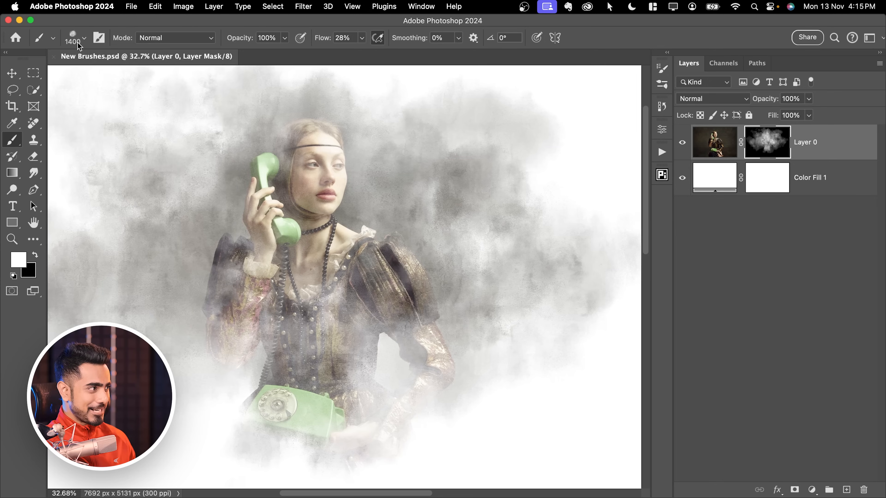
Choose the Kyle's Real Watercolor - Salt brush and target Layer 0's mask
left_click(75, 38)
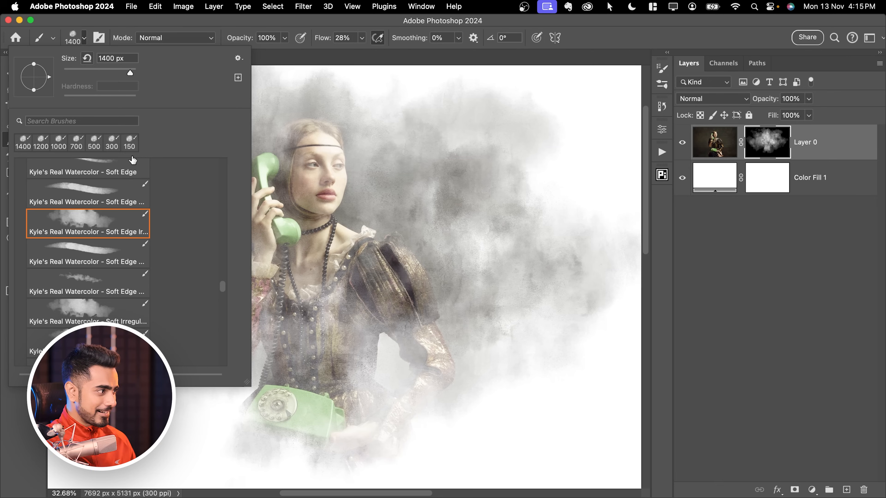
scroll(221, 278, "up", 10)
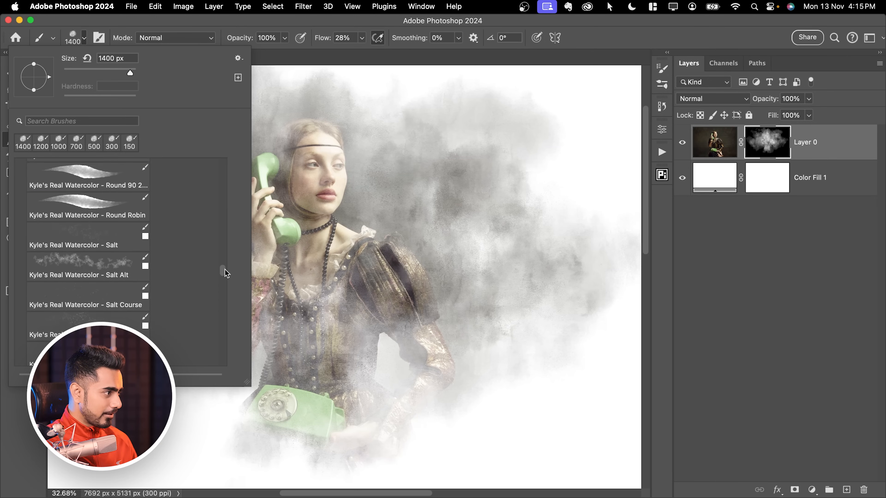
scroll(225, 271, "down", 3)
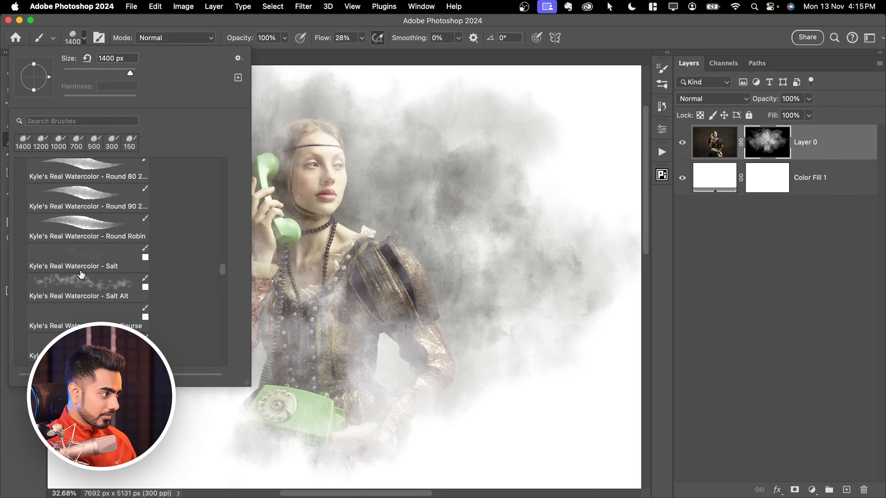
left_click(97, 266)
left_click(759, 137)
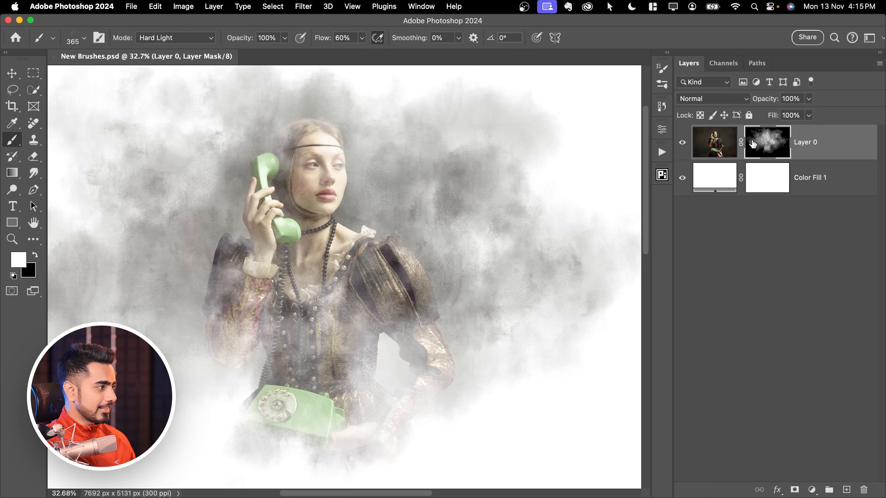
Paint white salt specks on the mask around the woman, varying the brush size and undoing an unwanted stroke
left_click_drag(273, 173, 295, 173)
mouse_move(76, 120)
left_mouse_down()
mouse_move(196, 154)
mouse_move(249, 223)
left_mouse_up()
key("]")
key("]")
key("]")
key("]")
key("super+z")
key("bracketleft")
key("bracketleft")
Switch to black and add salt specks to the mask around the woman with the brush at 500 to 800 px
key("x")
scroll(297, 222, "down", 10)
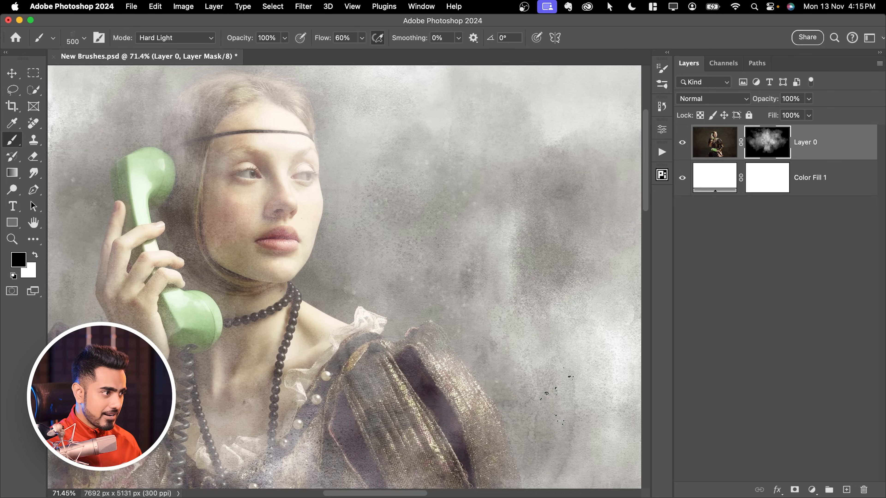
scroll(306, 261, "left", 5)
key("bracketright")
key("bracketright")
key("bracketright")
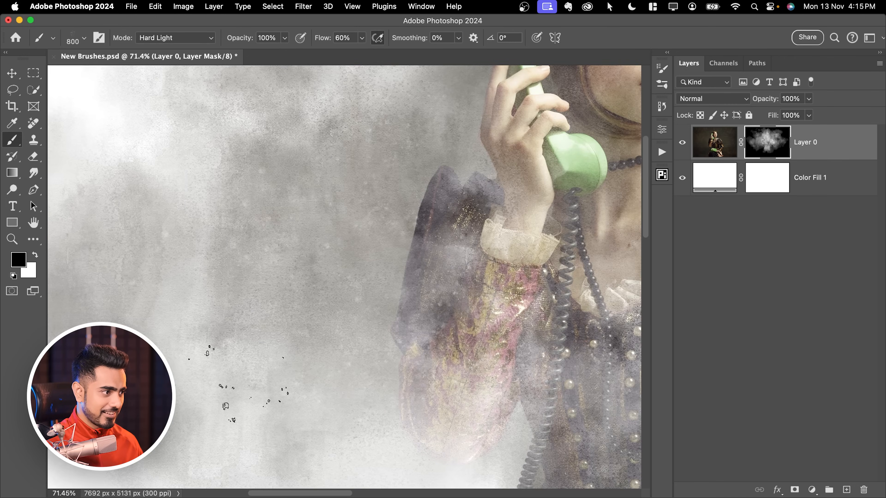
scroll(530, 176, "down", 3)
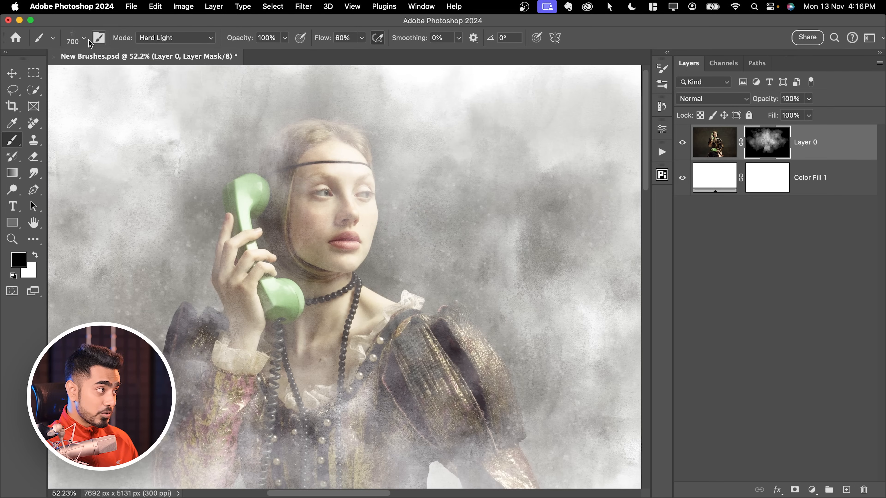
Choose the Kyle's Real Watercolor - Salt Alt brush and paint black speckled texture on the mask around the woman at 430 px
left_click(85, 39)
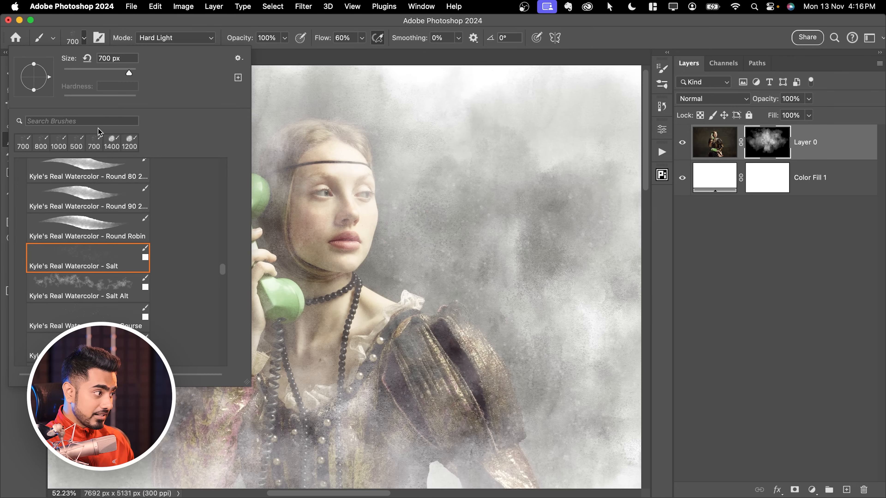
left_click(88, 289)
left_click_drag(506, 192, 528, 272)
left_click_drag(338, 266, 457, 191)
scroll(400, 328, "right", 5)
scroll(399, 328, "down", 1)
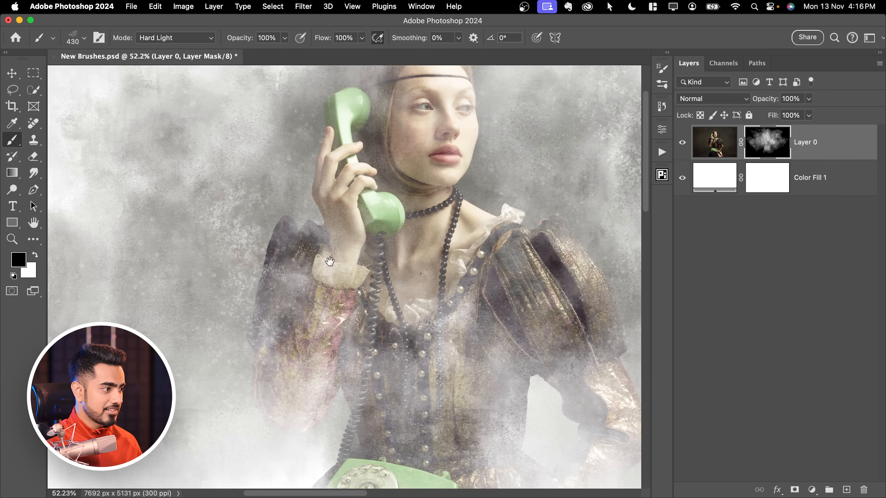
scroll(405, 453, "up", 2)
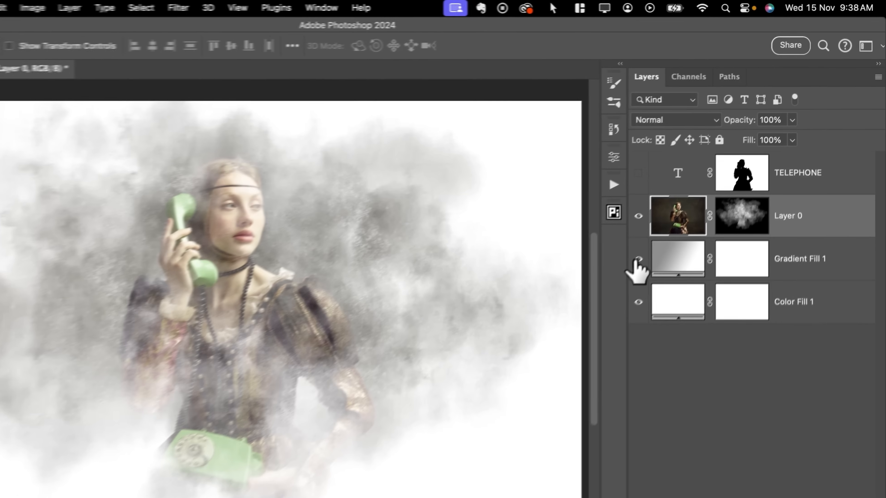
Show the Gradient Fill 1 layer and the TELEPHONE text layer
left_click(682, 213)
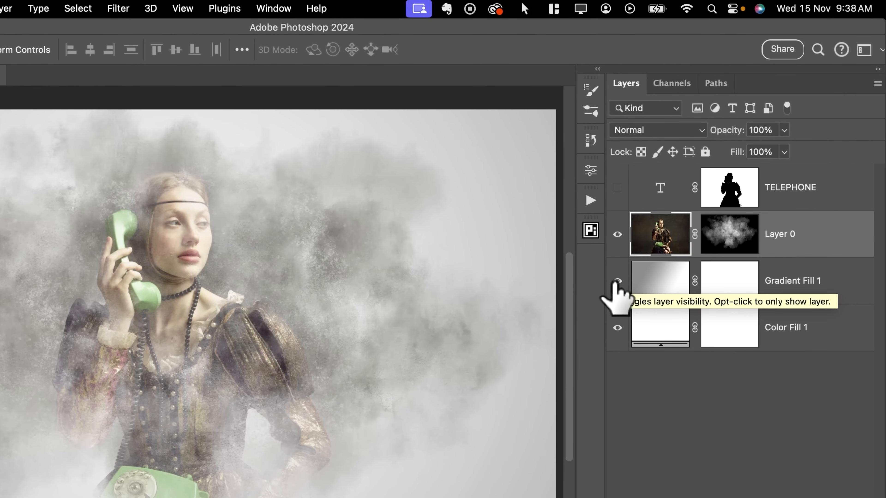
left_click(617, 188)
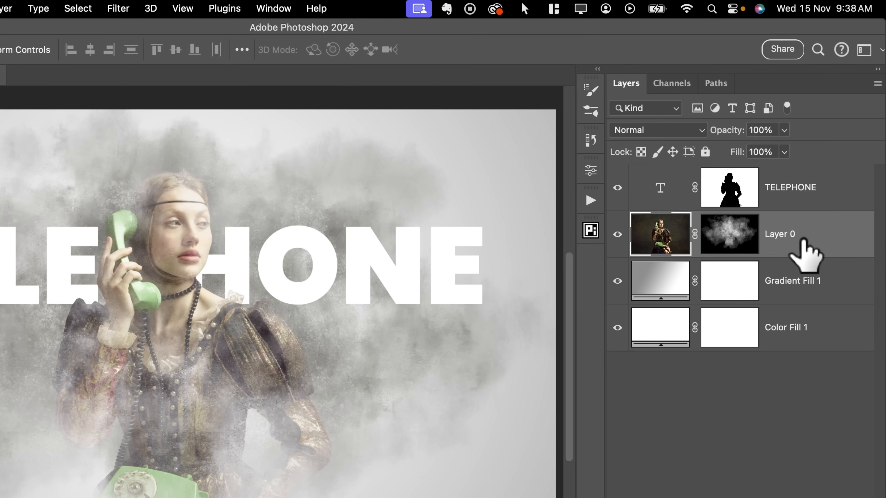
Duplicate Layer 0 and lower the copy's opacity to 72%
key("ctrl+j")
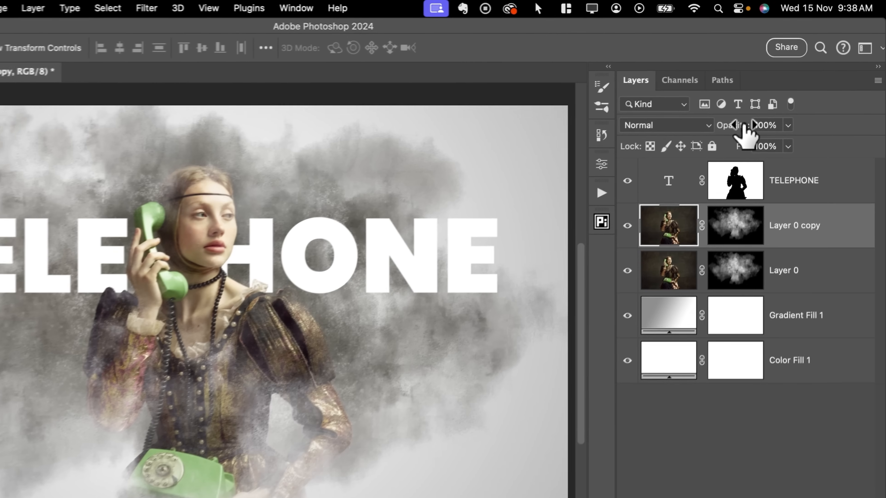
left_click_drag(782, 104, 763, 105)
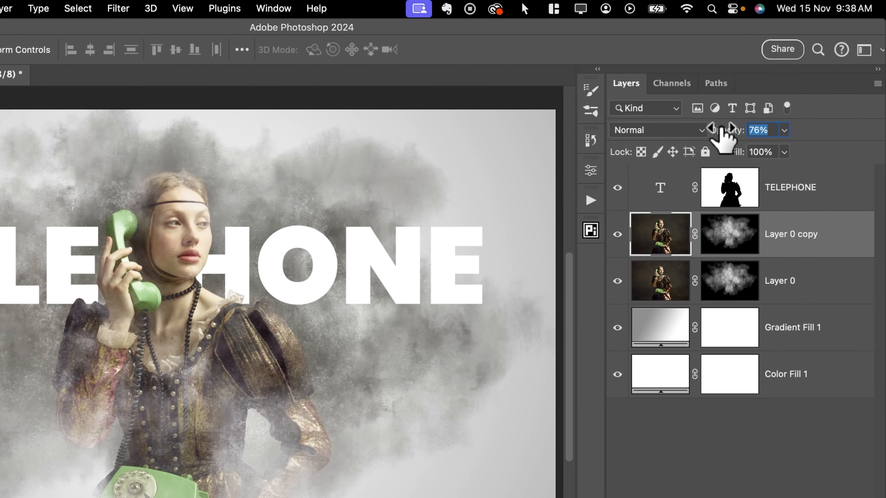
left_click_drag(718, 128, 719, 128)
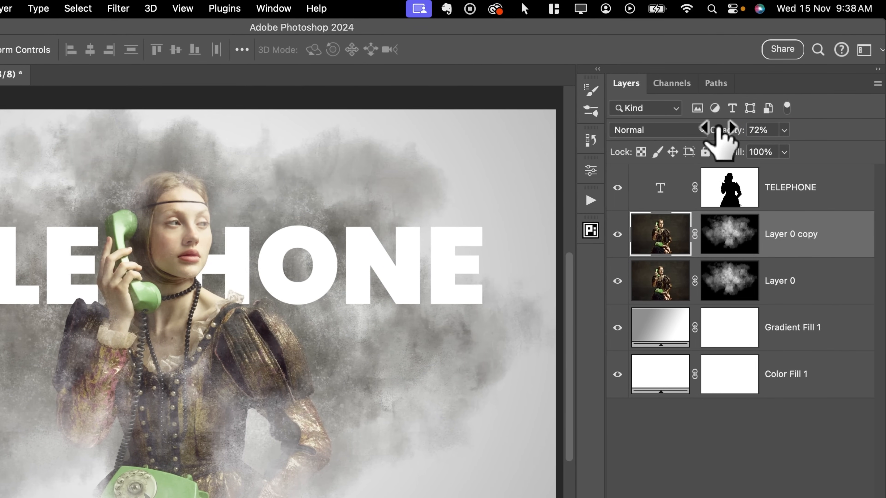